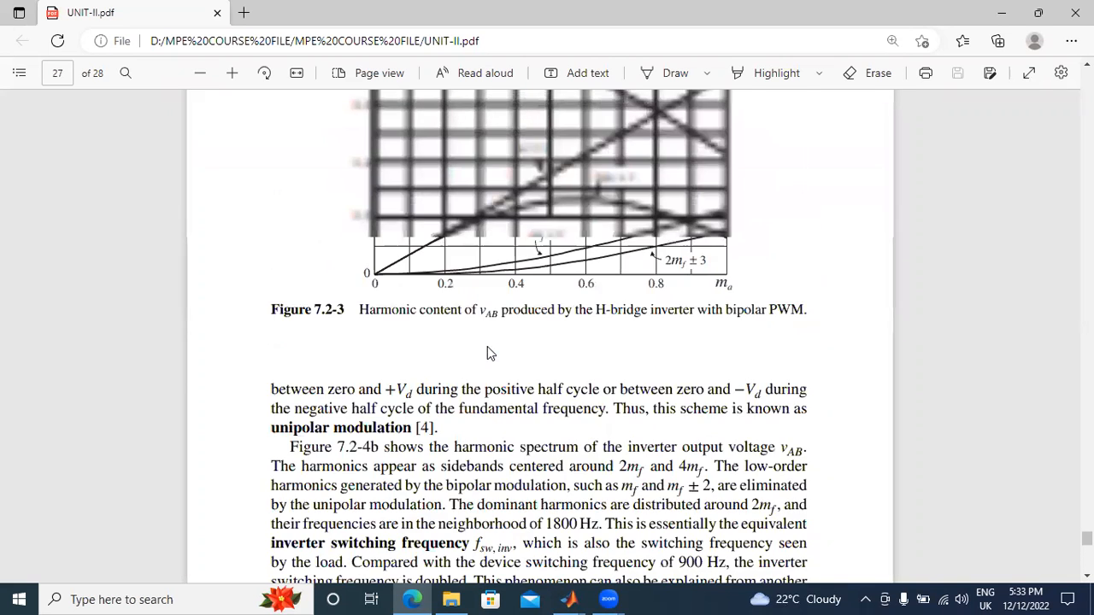
Review the H-bridge inverter pages on bipolar and unipolar pulse width modulation in UNIT-II.pdf
scroll(487, 353, up, 6)
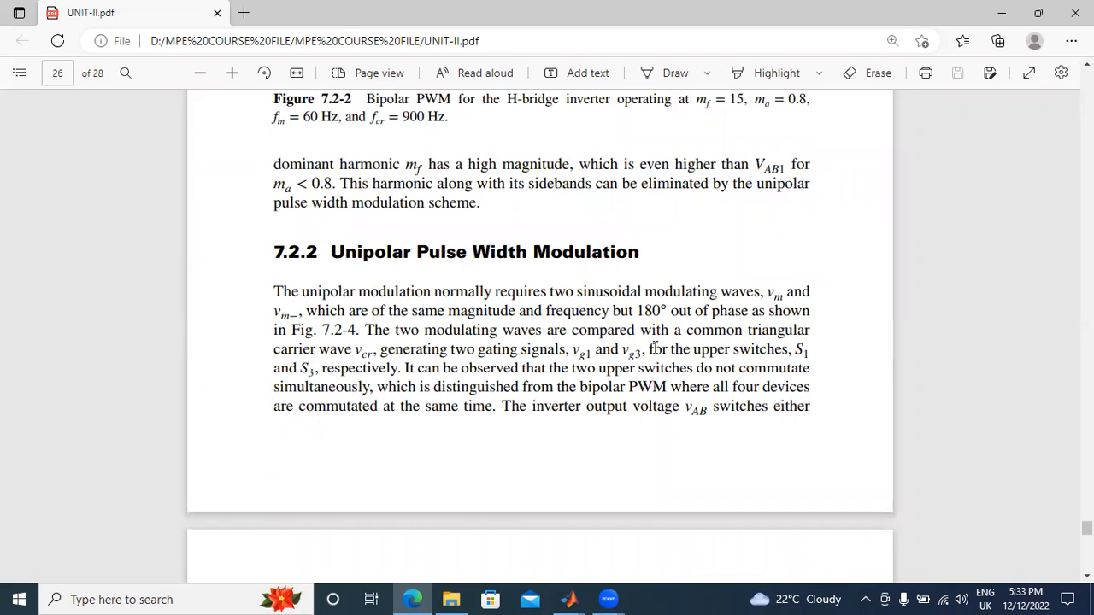
scroll(550, 328, up, 3)
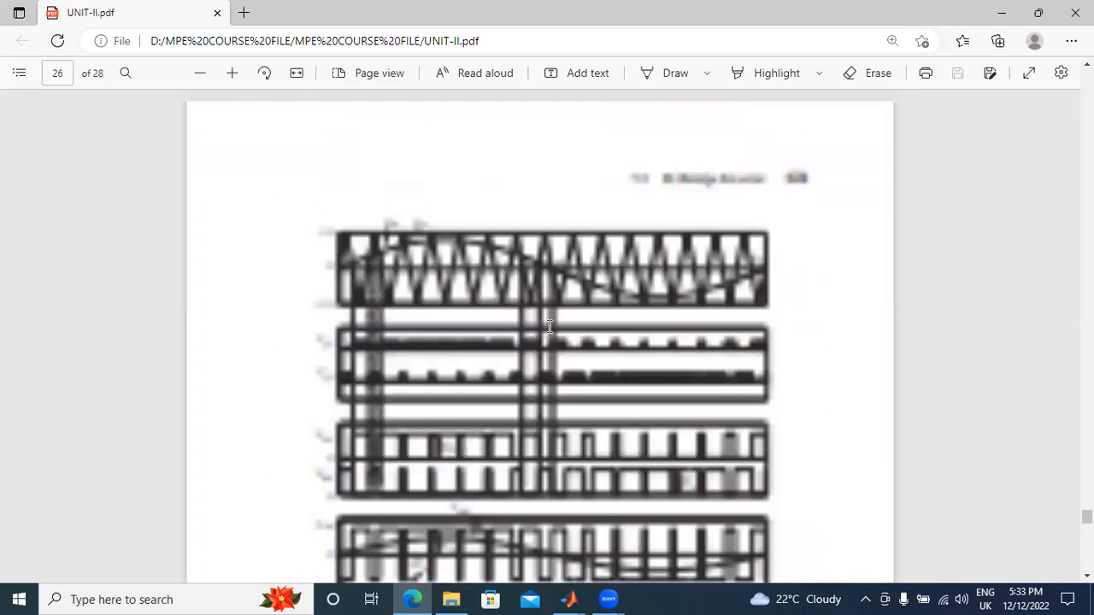
scroll(550, 327, up, 10)
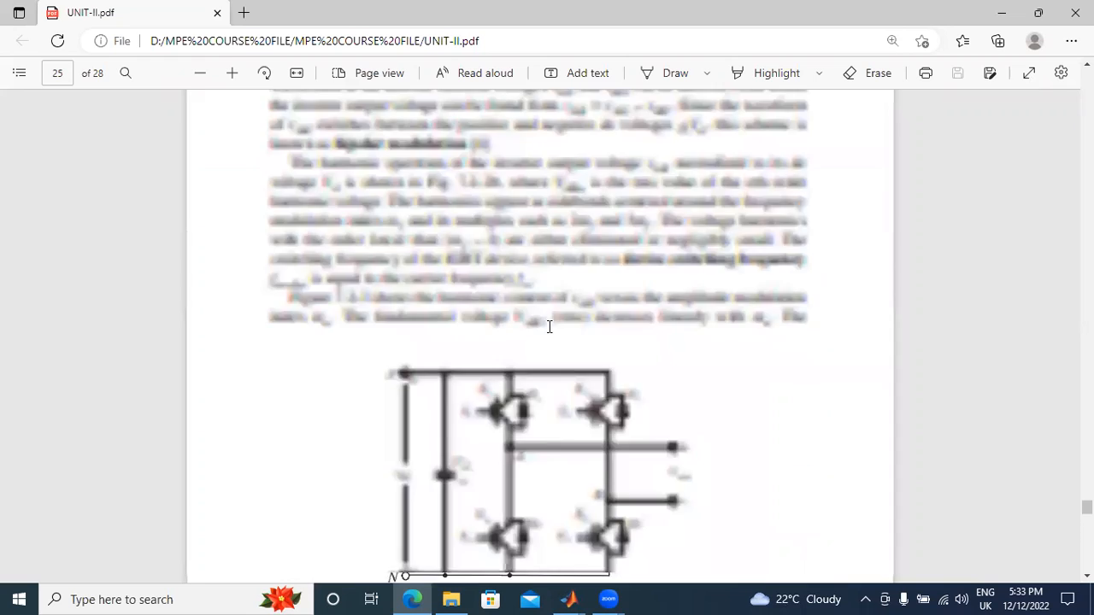
scroll(550, 327, down, 5)
scroll(550, 328, up, 3)
scroll(550, 328, down, 12)
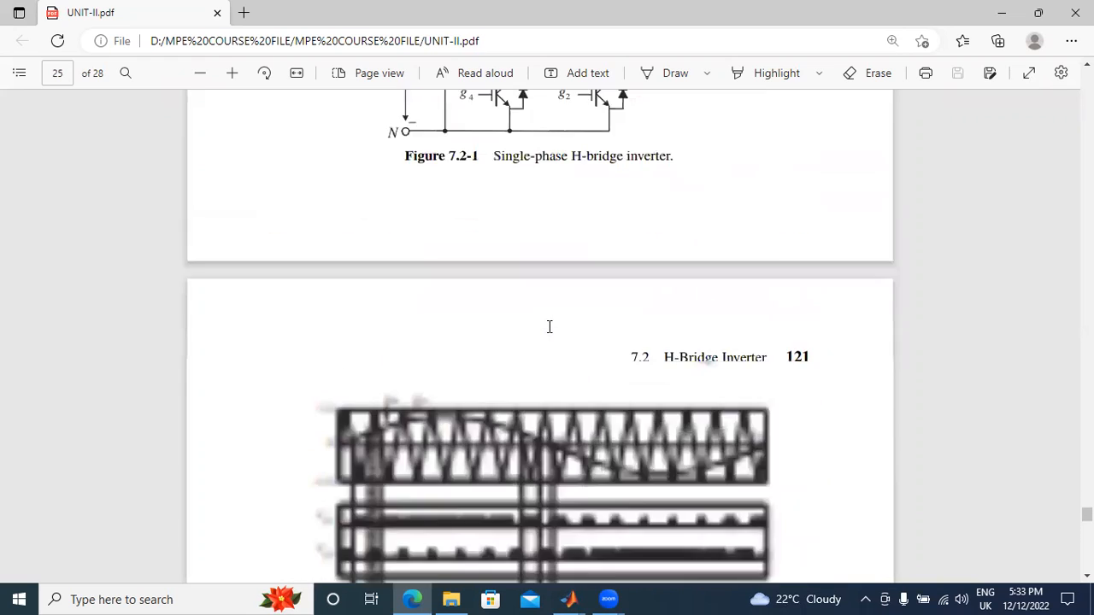
scroll(550, 327, down, 15)
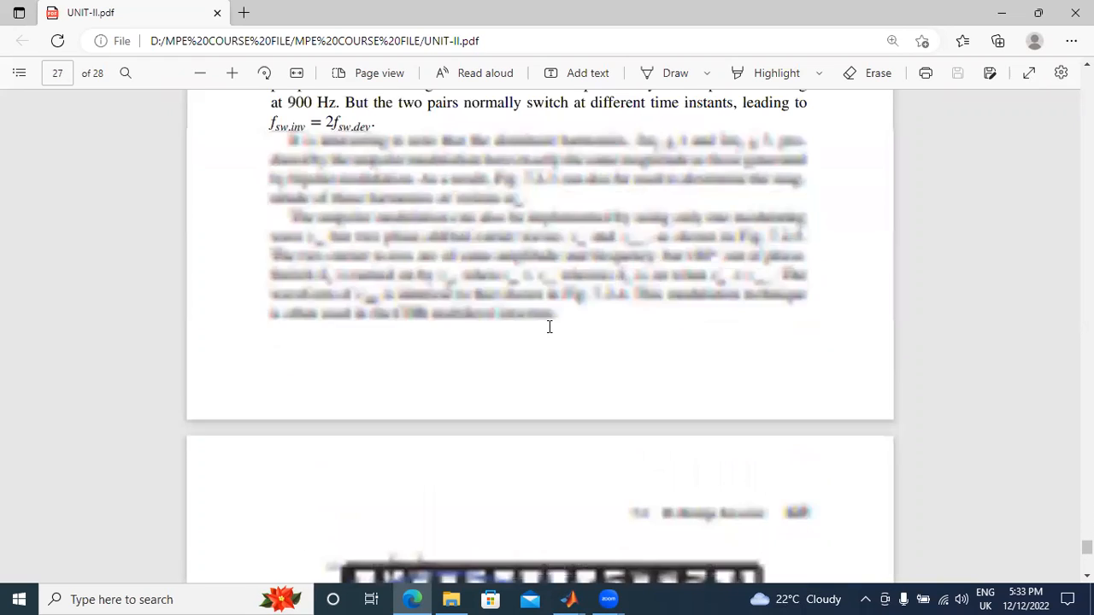
scroll(550, 327, down, 3)
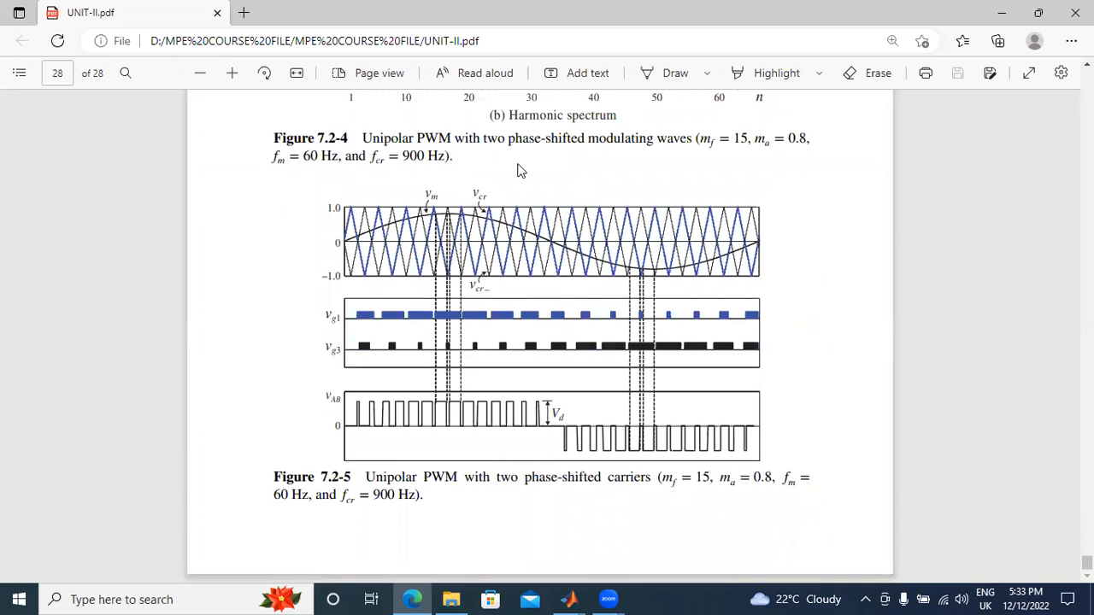
Examine the waveforms and harmonic spectrum of Figure 7.2-4 for unipolar PWM with two phase-shifted modulating waves
scroll(510, 234, up, 10)
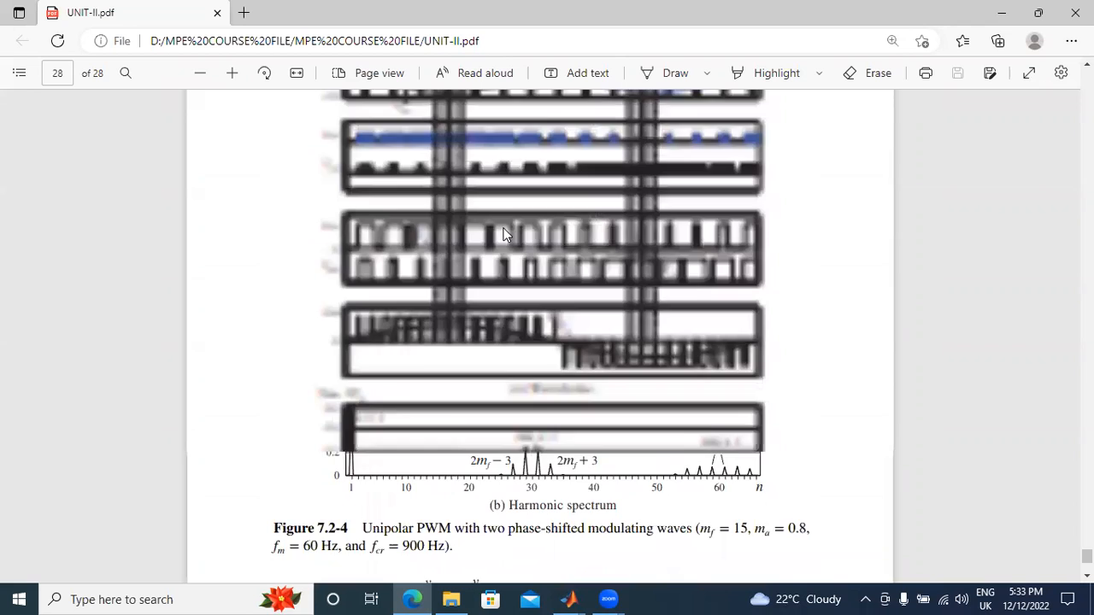
scroll(442, 294, down, 2)
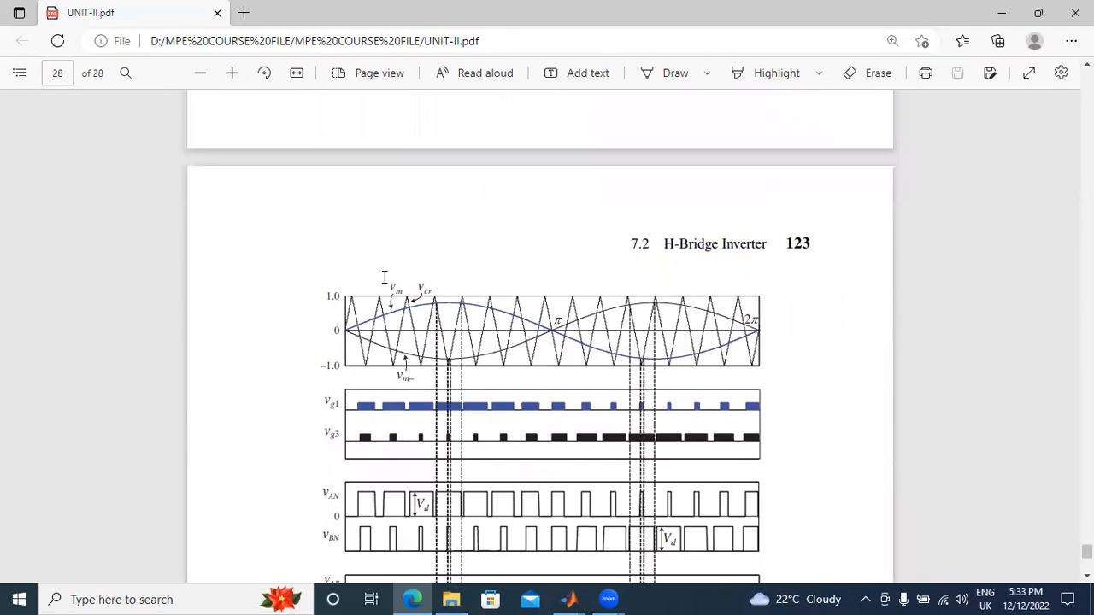
scroll(384, 275, up, 3)
scroll(385, 282, down, 4)
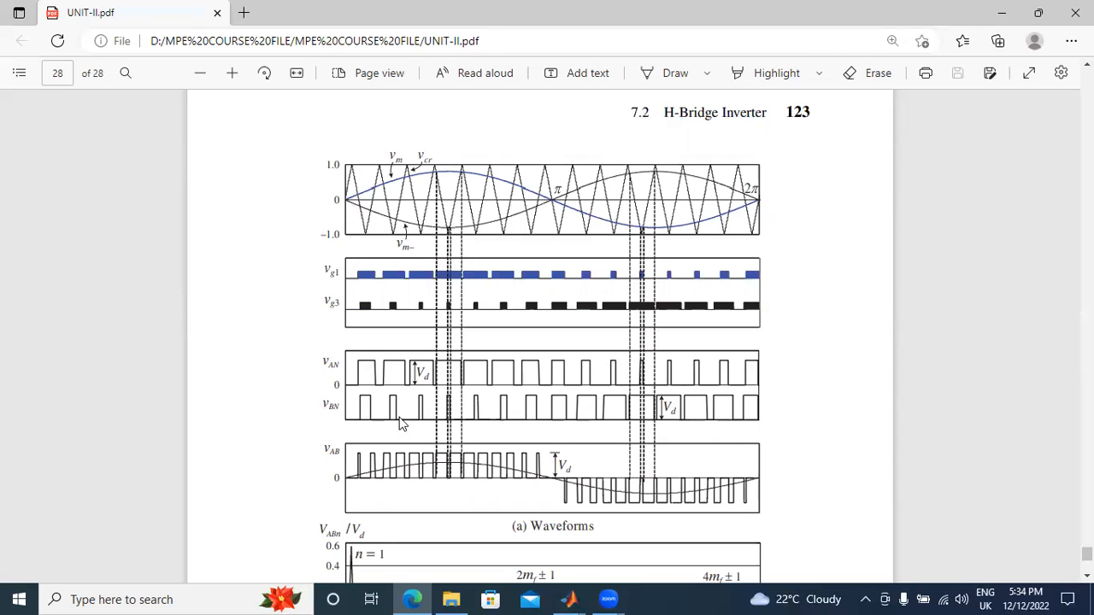
scroll(377, 406, down, 2)
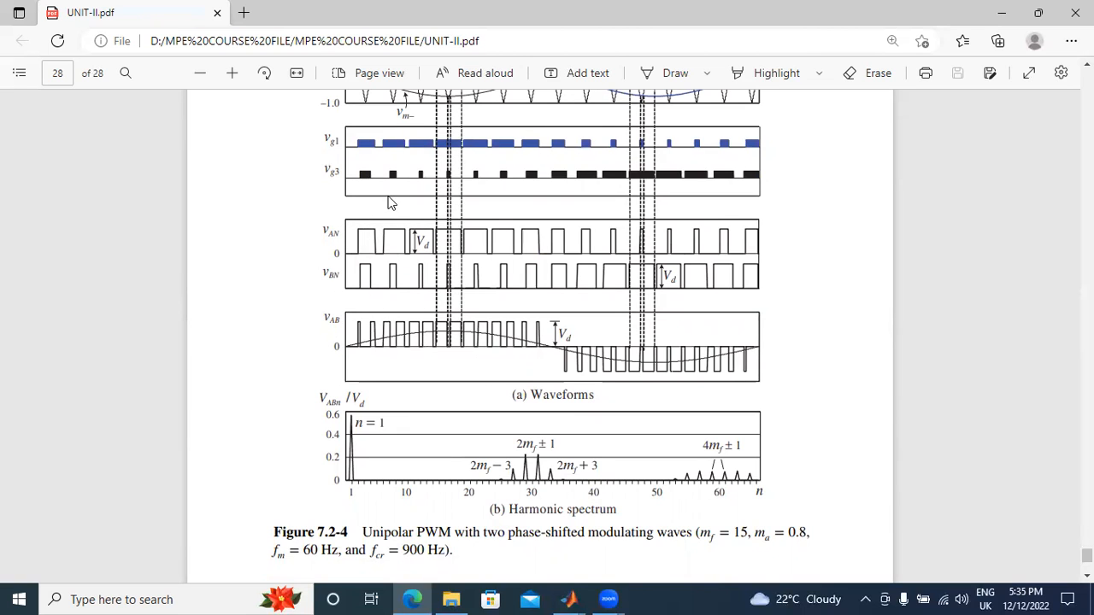
scroll(389, 202, up, 2)
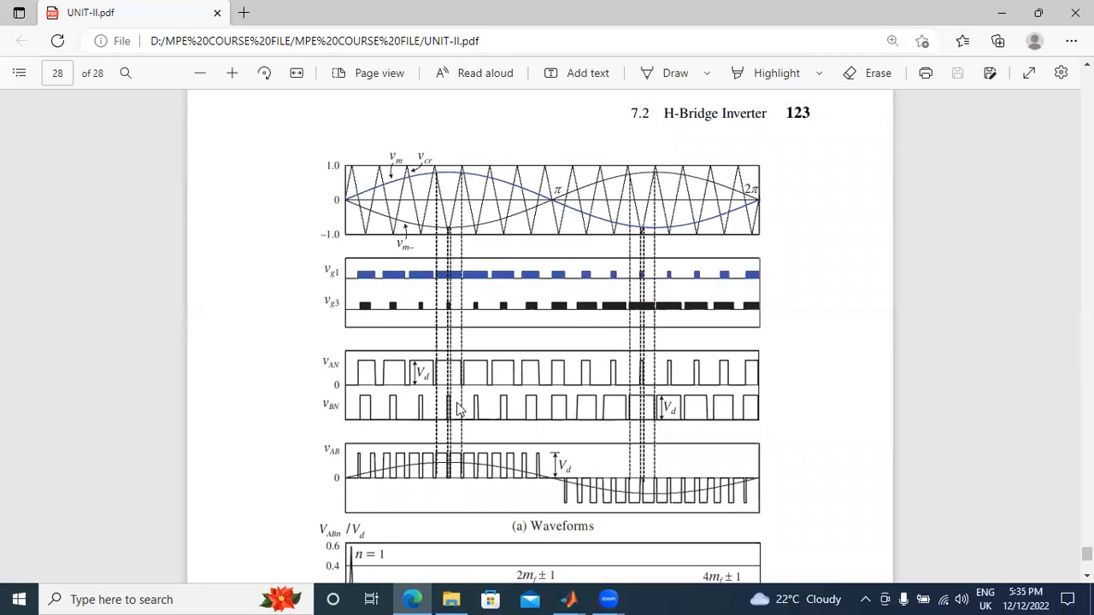
scroll(460, 425, down, 2)
scroll(457, 409, up, 2)
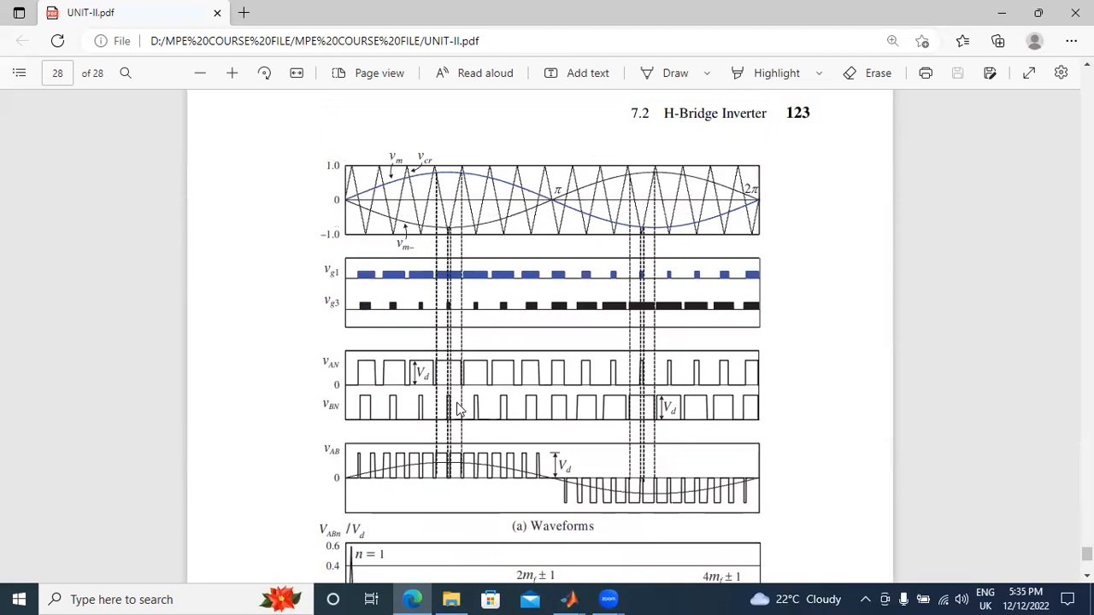
scroll(457, 409, down, 4)
scroll(457, 409, up, 6)
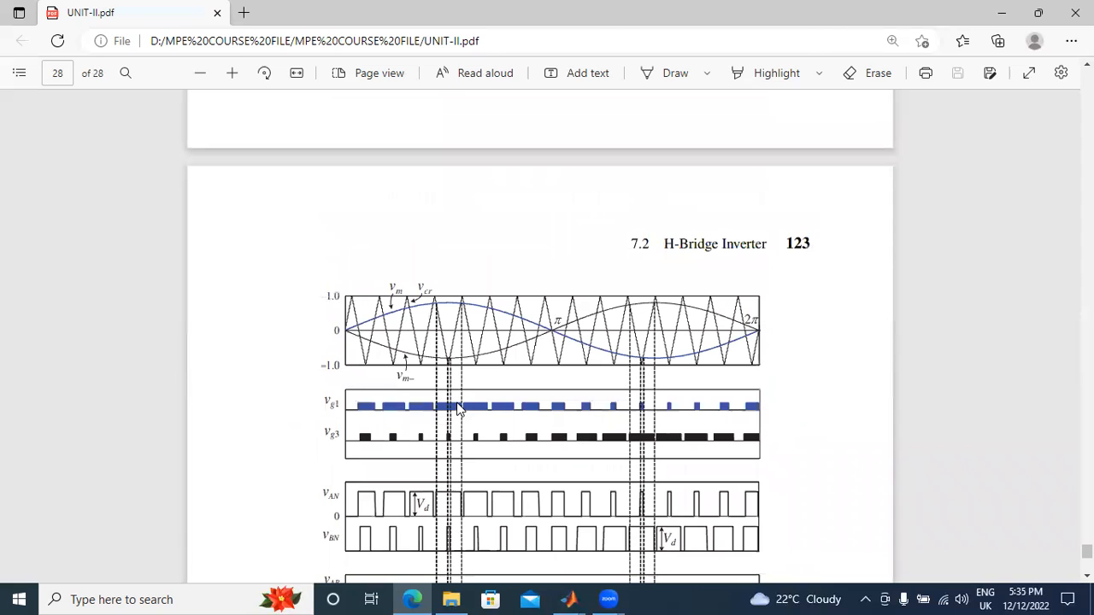
Switch to the Simulink Library Browser and add Scope and Relational Operator blocks from Commonly Used Blocks to the unipolar model
click(568, 599)
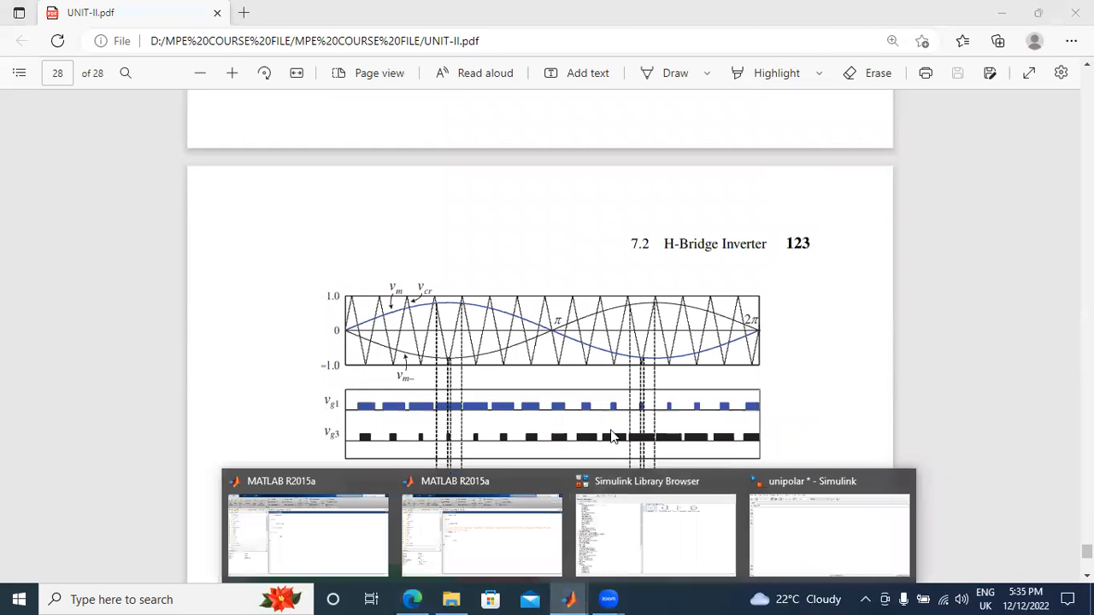
click(833, 537)
click(153, 53)
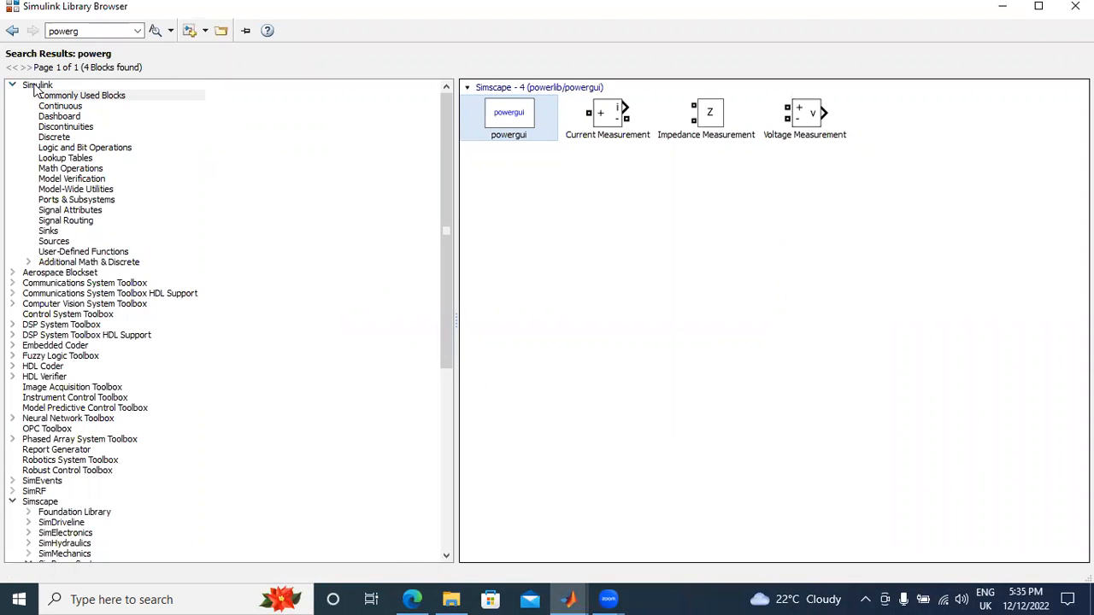
click(70, 95)
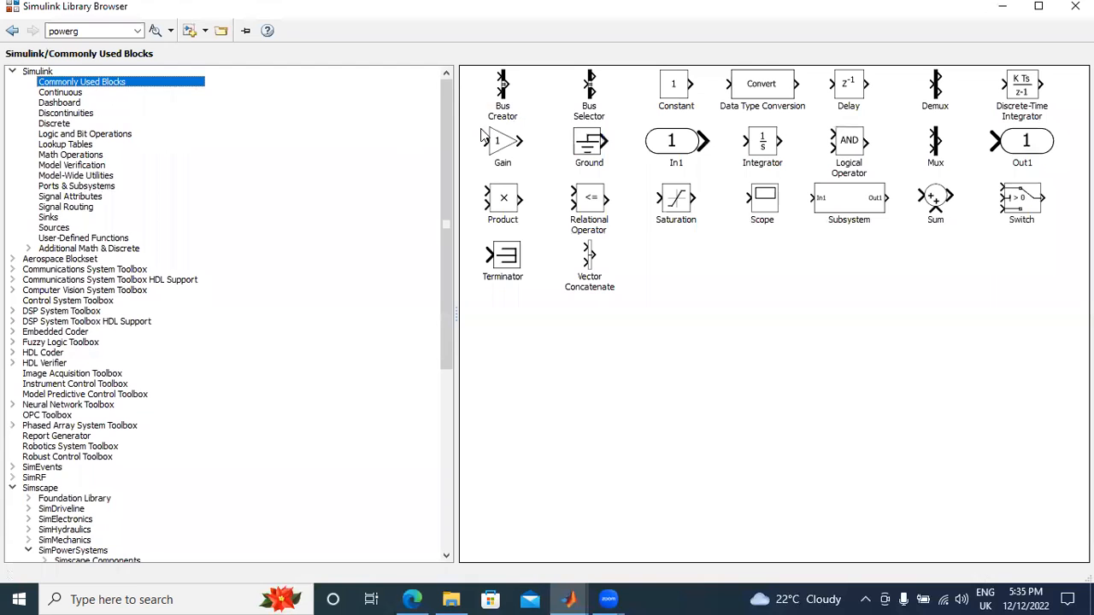
right_click(752, 202)
click(774, 211)
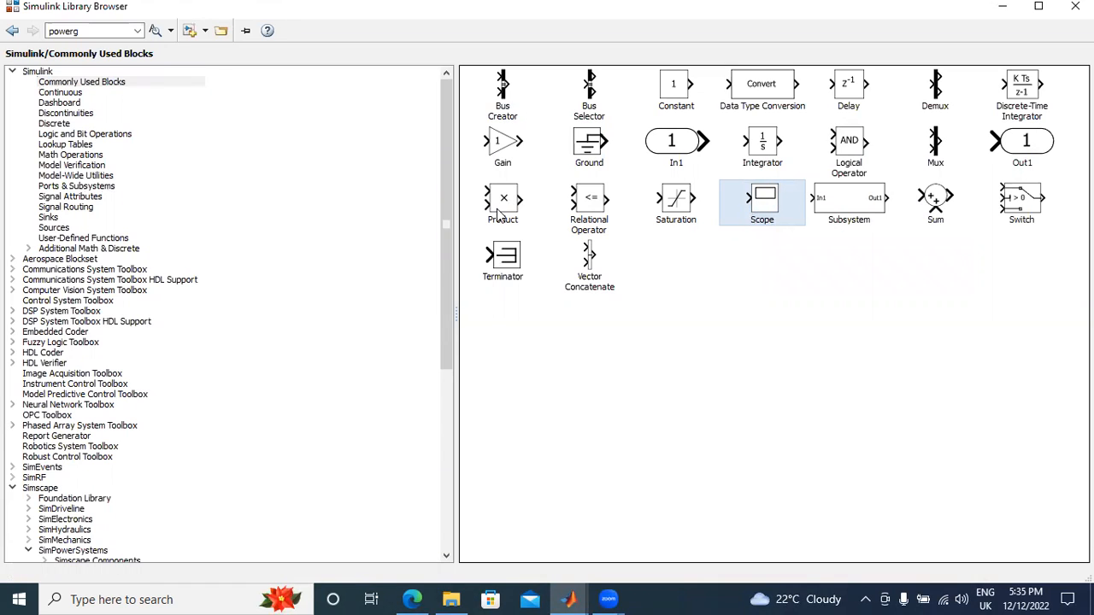
right_click(596, 208)
click(623, 214)
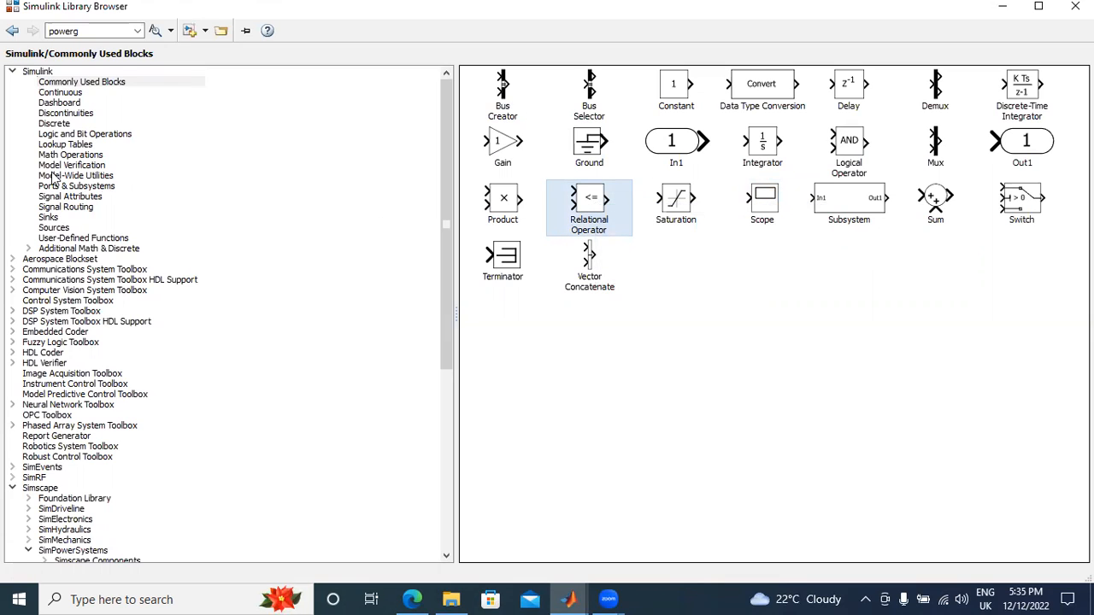
Add Sine Wave and Repeating Sequence blocks from the Simulink Sources library to the unipolar model
click(74, 93)
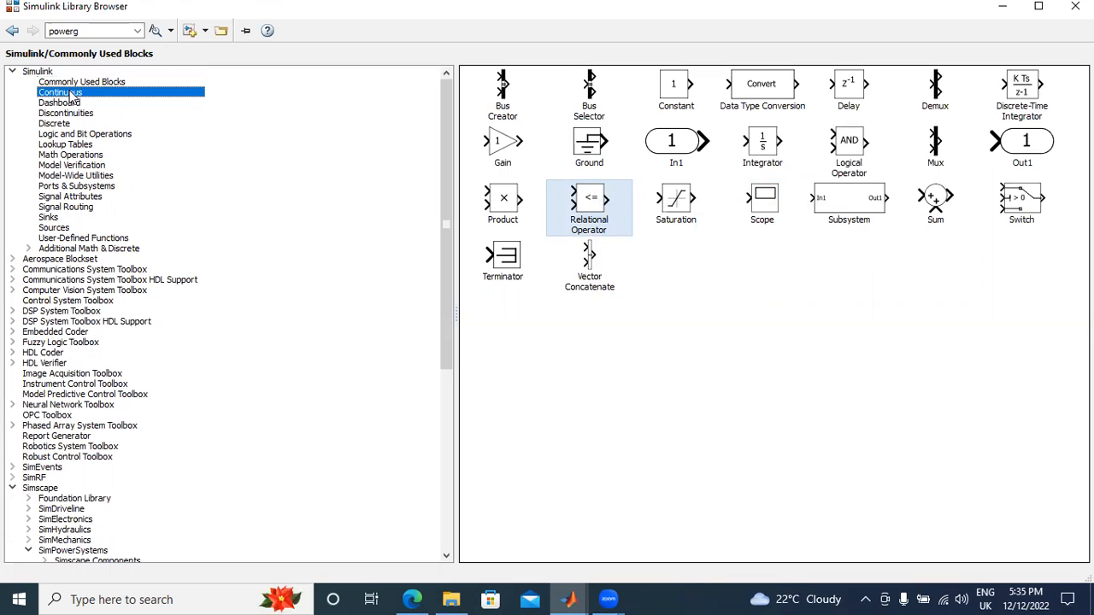
click(53, 228)
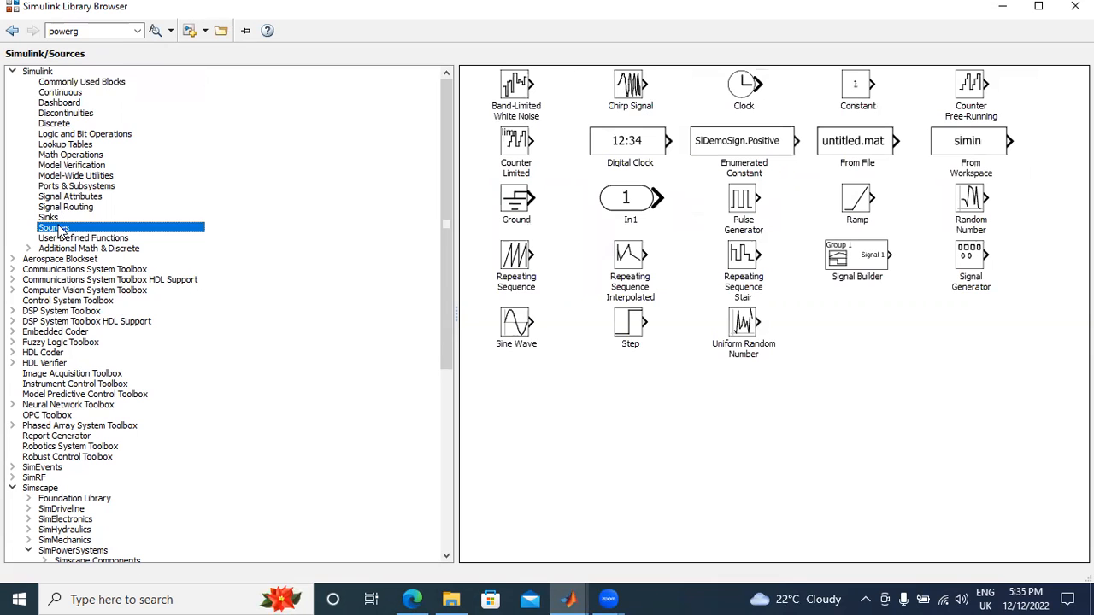
right_click(515, 330)
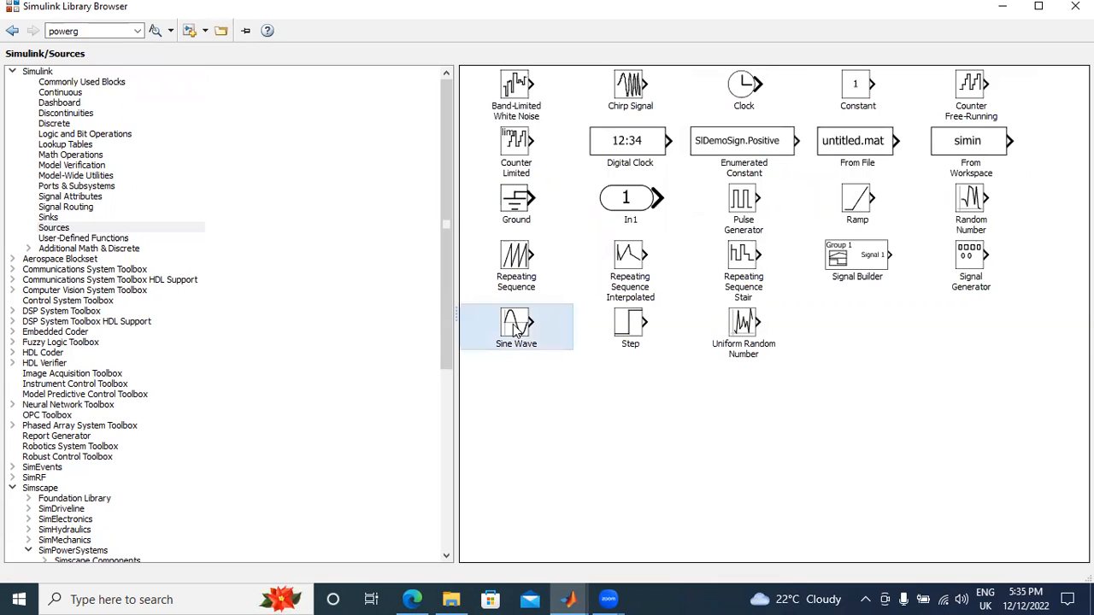
click(547, 334)
click(509, 257)
right_click(508, 257)
click(530, 191)
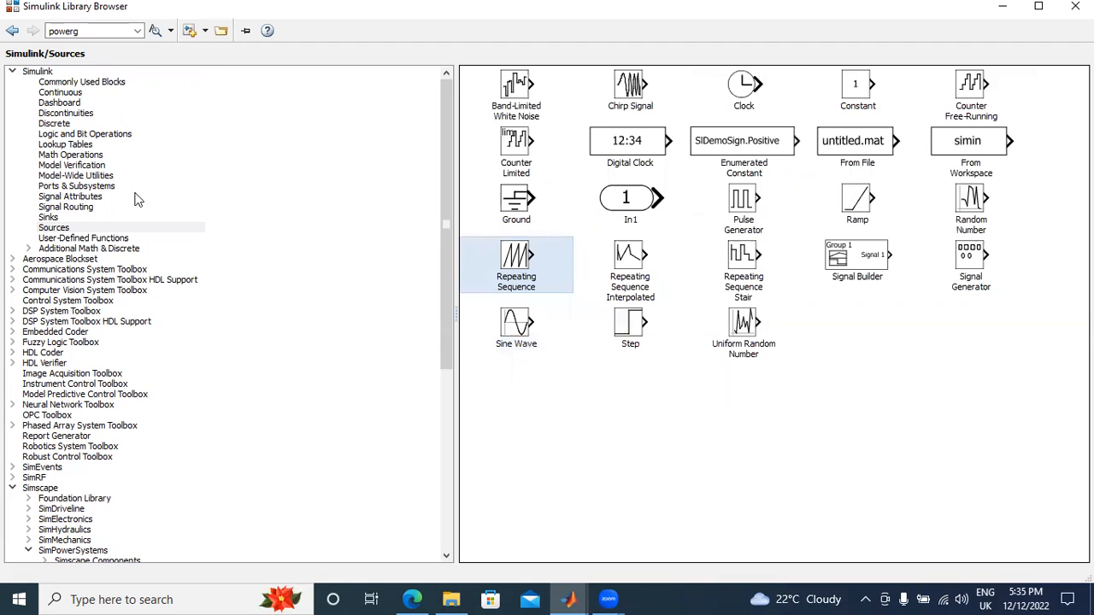
Add a Scope block from the Simulink Sinks library to the unipolar model
click(48, 219)
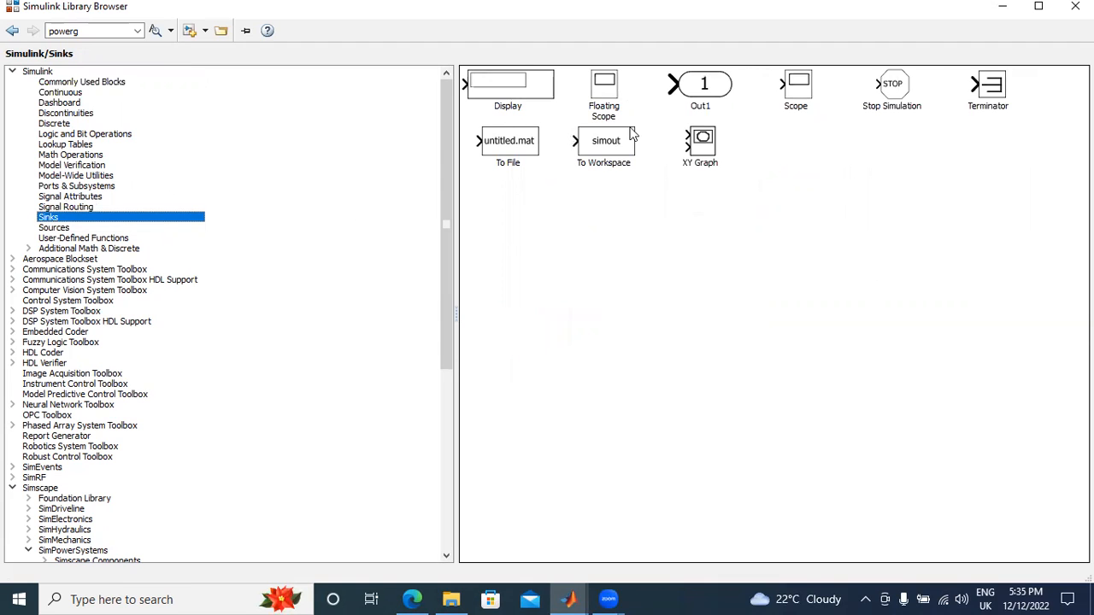
right_click(799, 92)
click(762, 111)
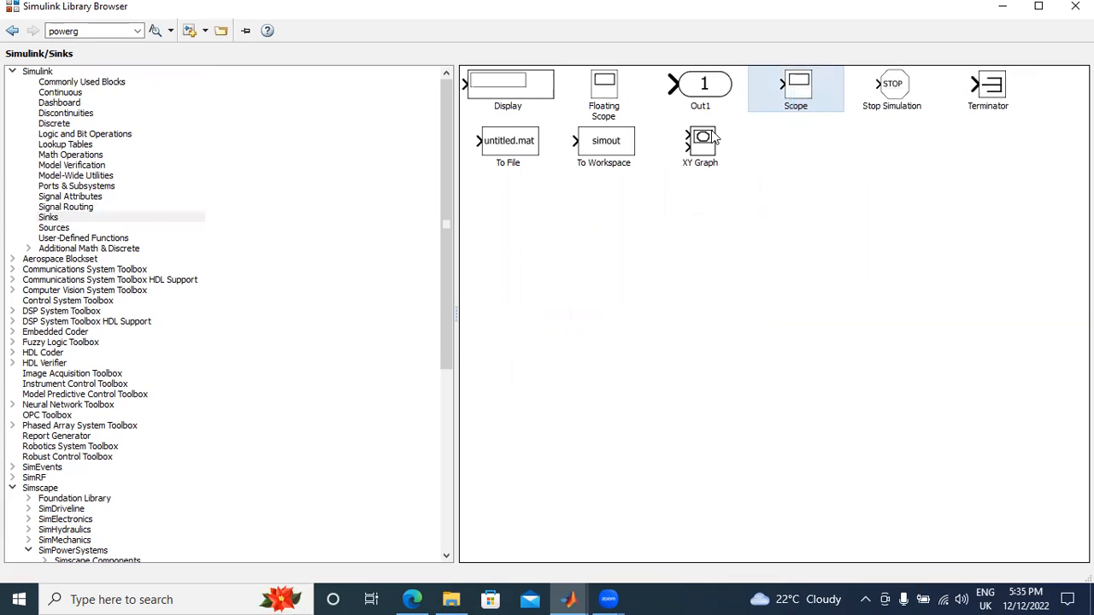
Add a DC Voltage Source and a Series RLC Branch from the SimPowerSystems Fundamental Blocks to the unipolar model
scroll(163, 371, down, 8)
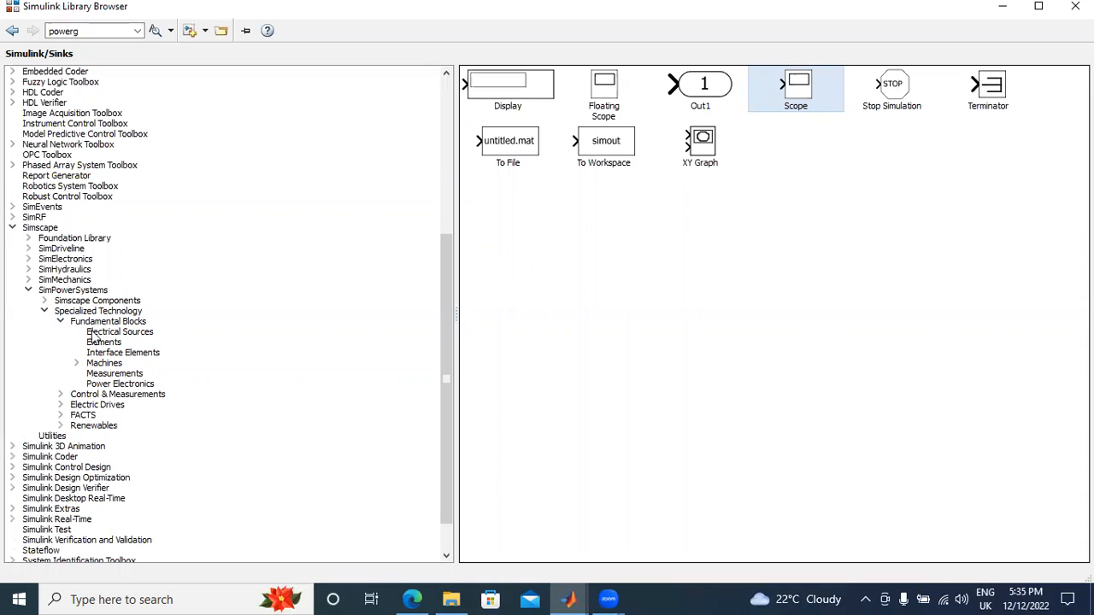
click(111, 332)
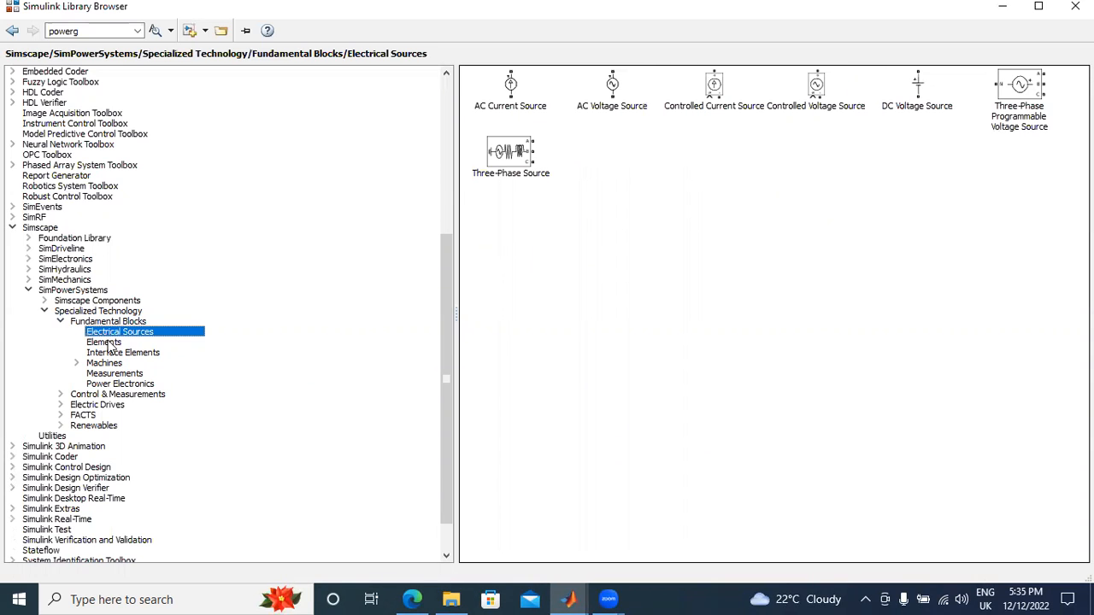
right_click(917, 89)
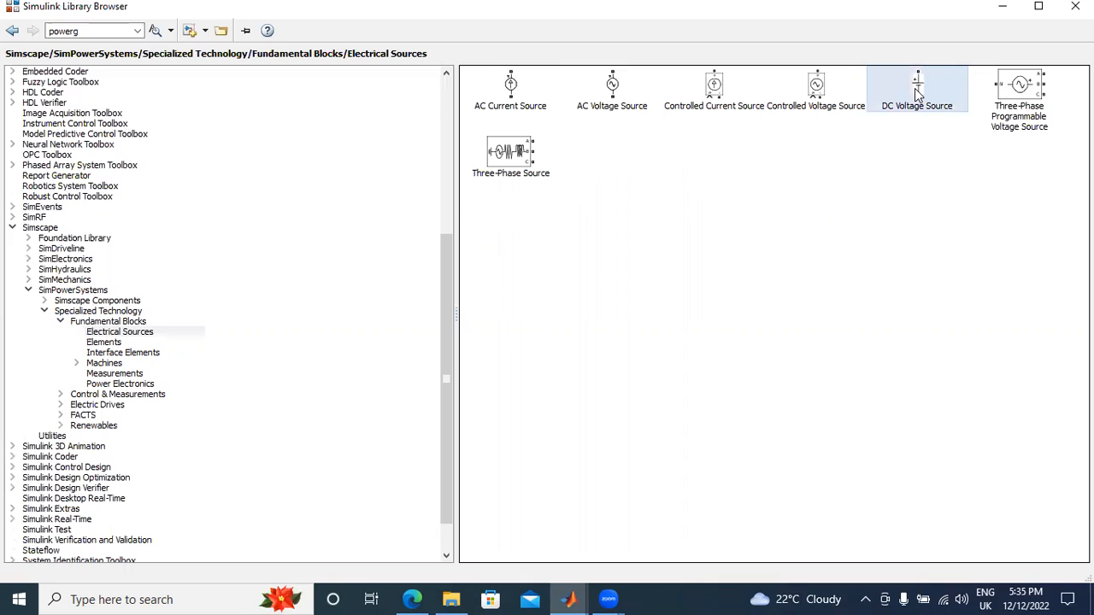
click(930, 101)
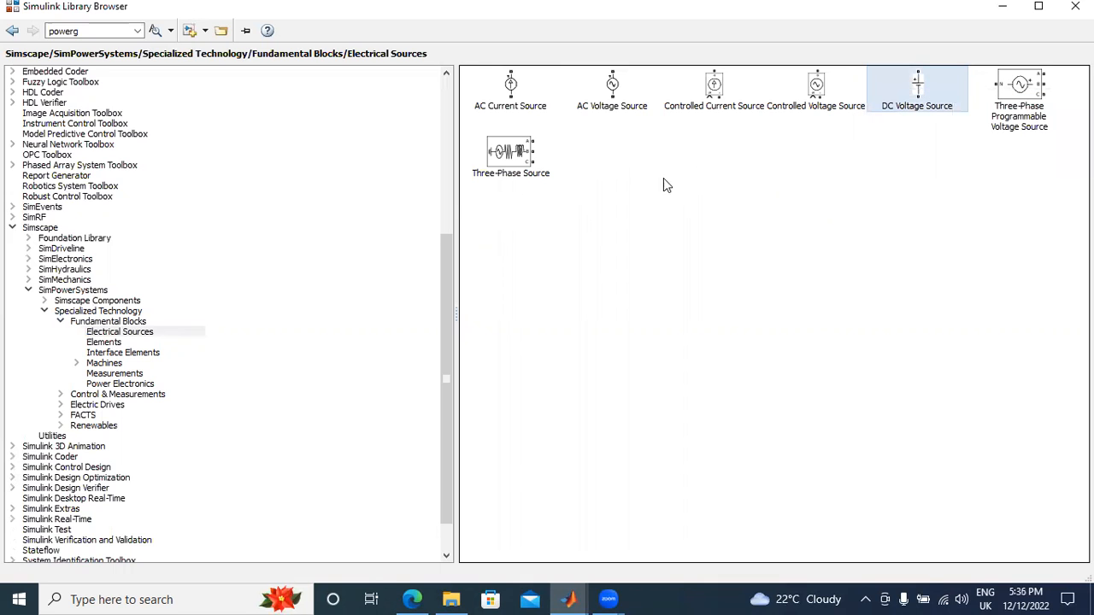
click(111, 346)
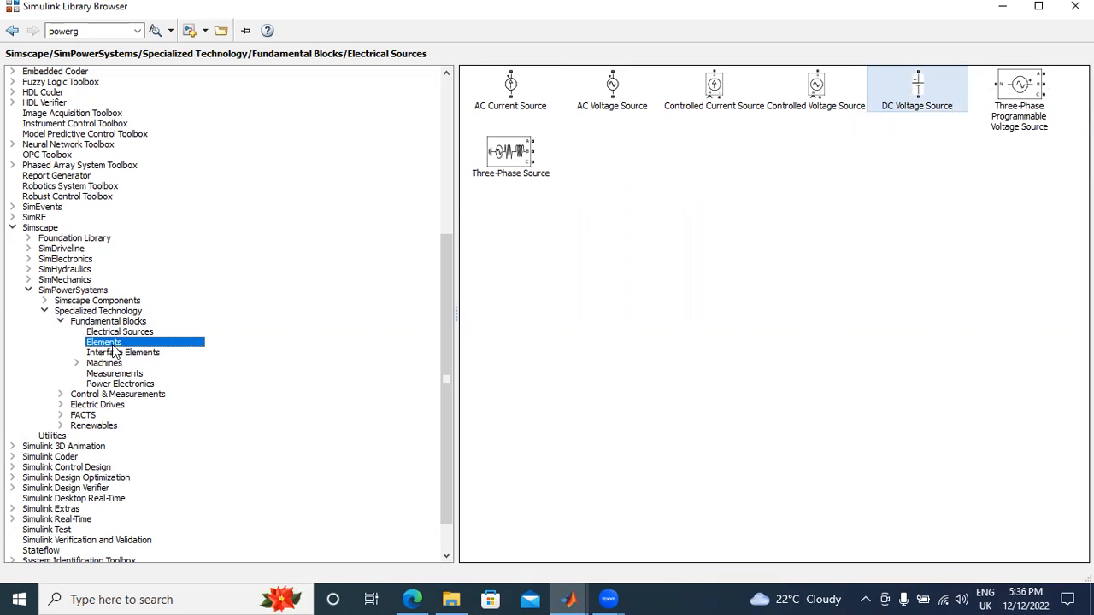
right_click(863, 205)
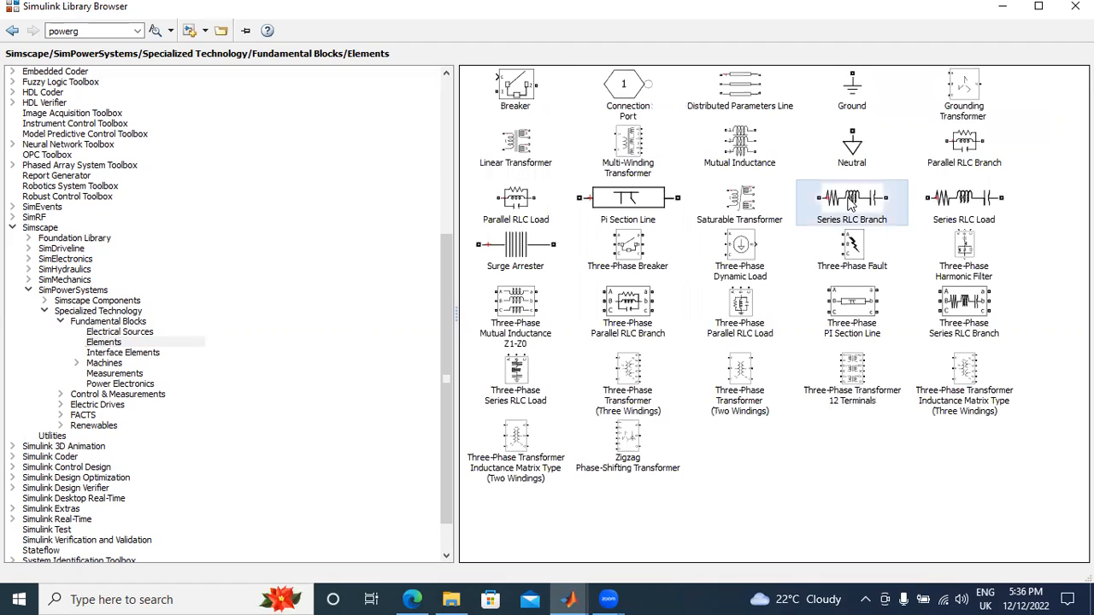
click(866, 208)
Add an IGBT block from the SimPowerSystems Power Electronics library to the unipolar model
click(111, 385)
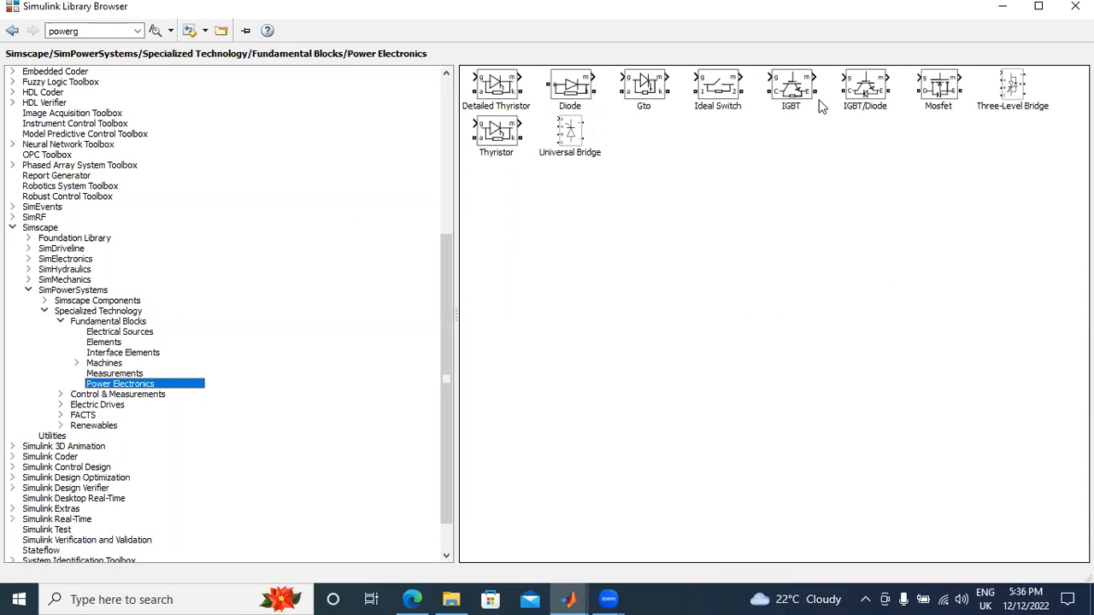
click(788, 93)
right_click(788, 93)
click(834, 91)
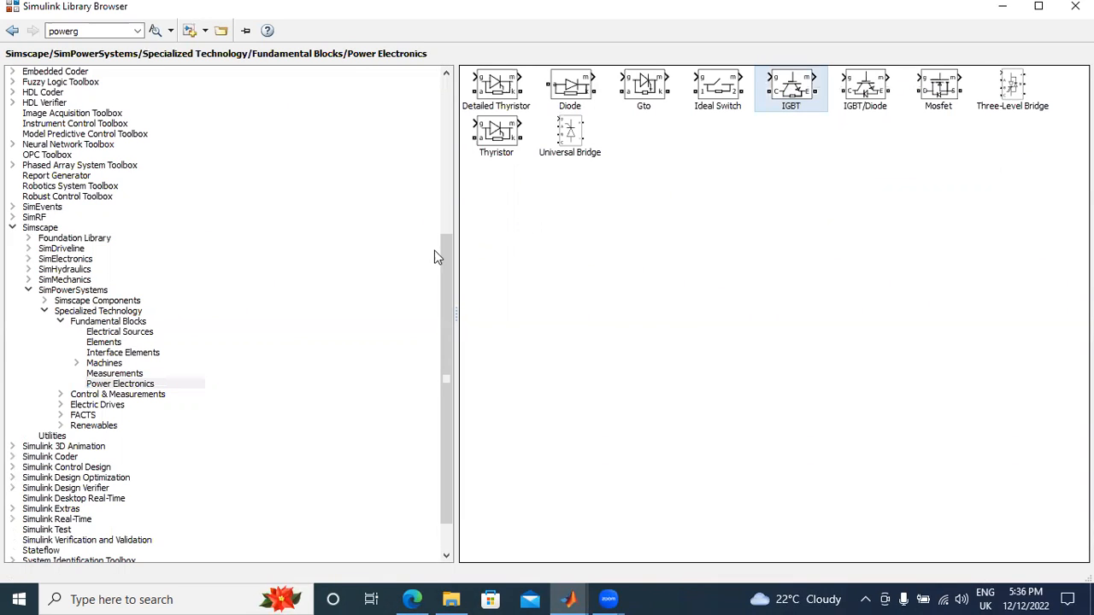
Add Voltage Measurement and Current Measurement blocks from the SimPowerSystems Measurements library to the unipolar model
click(104, 375)
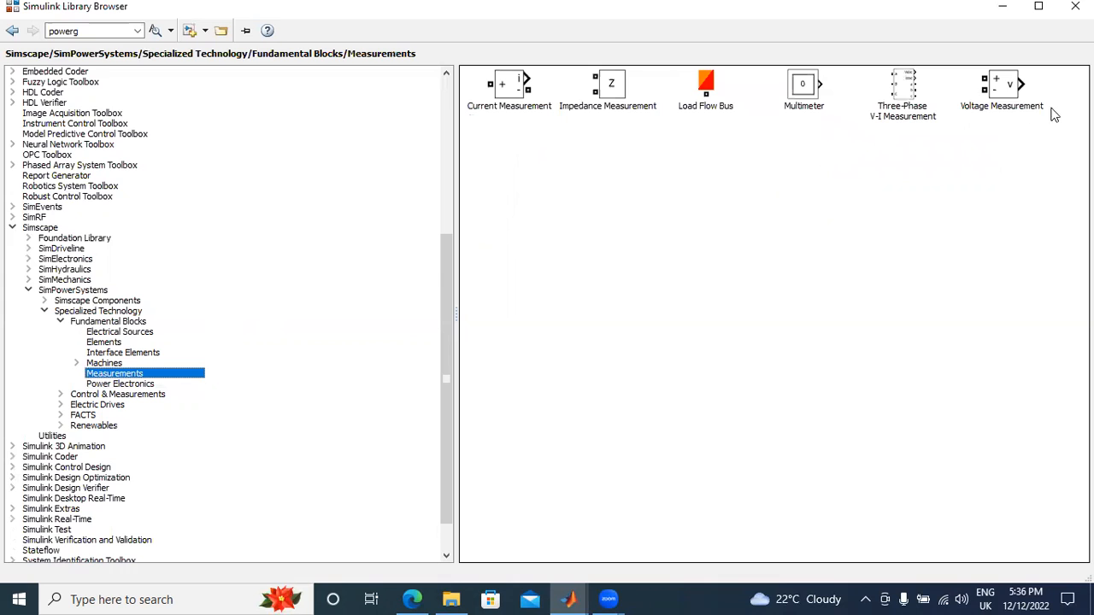
click(1004, 90)
right_click(1006, 89)
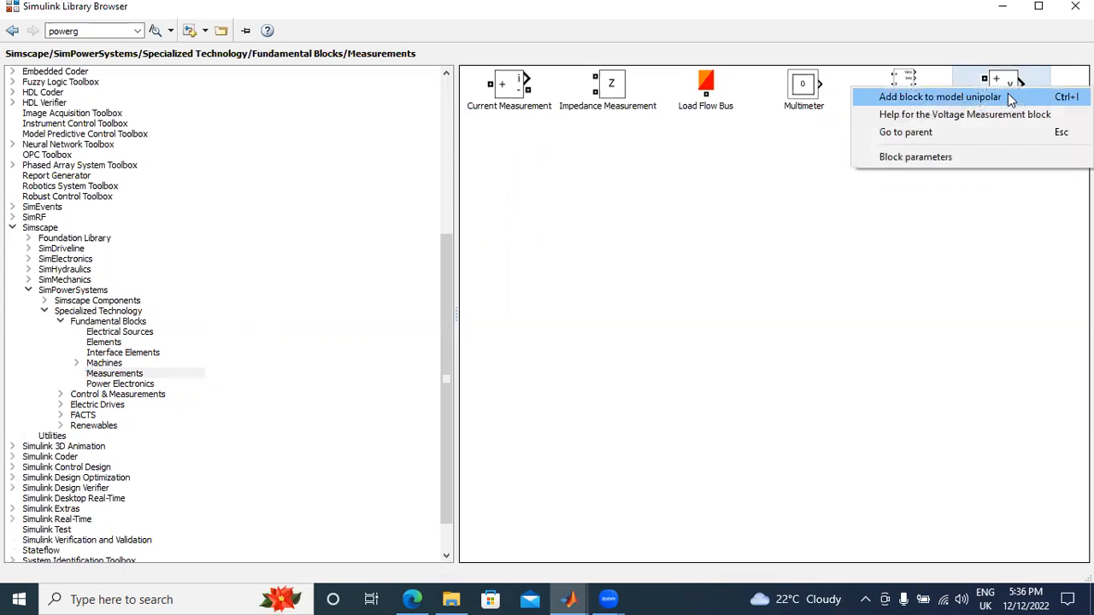
key(Escape)
right_click(507, 84)
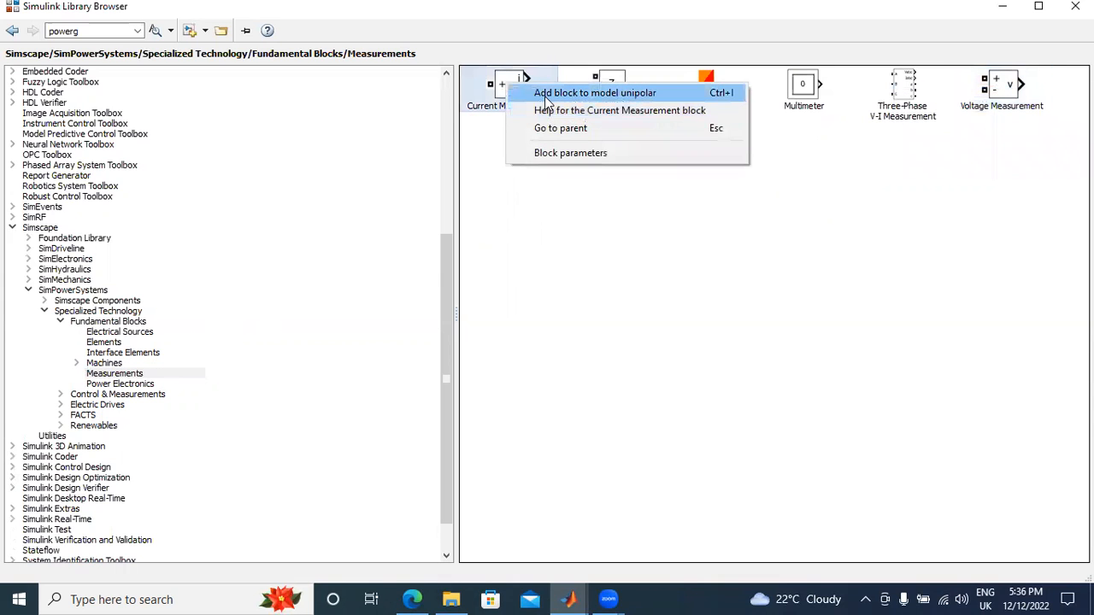
click(546, 94)
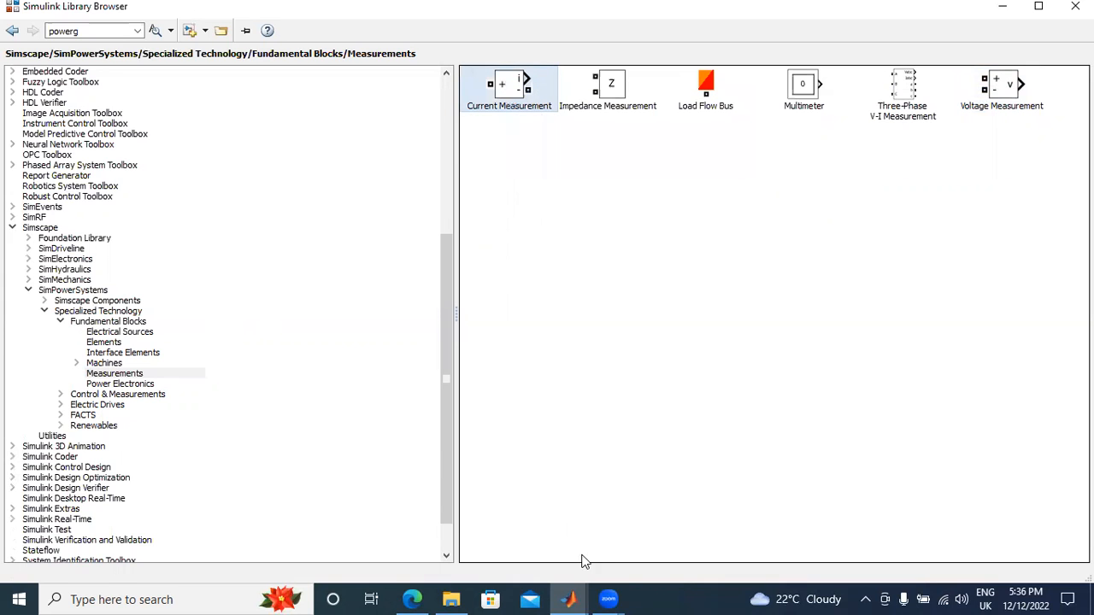
In the unipolar model, pull the IGBT, Voltage Measurement, Series RLC Branch, DC Voltage Source and Scope1 blocks out of the central stack
click(571, 598)
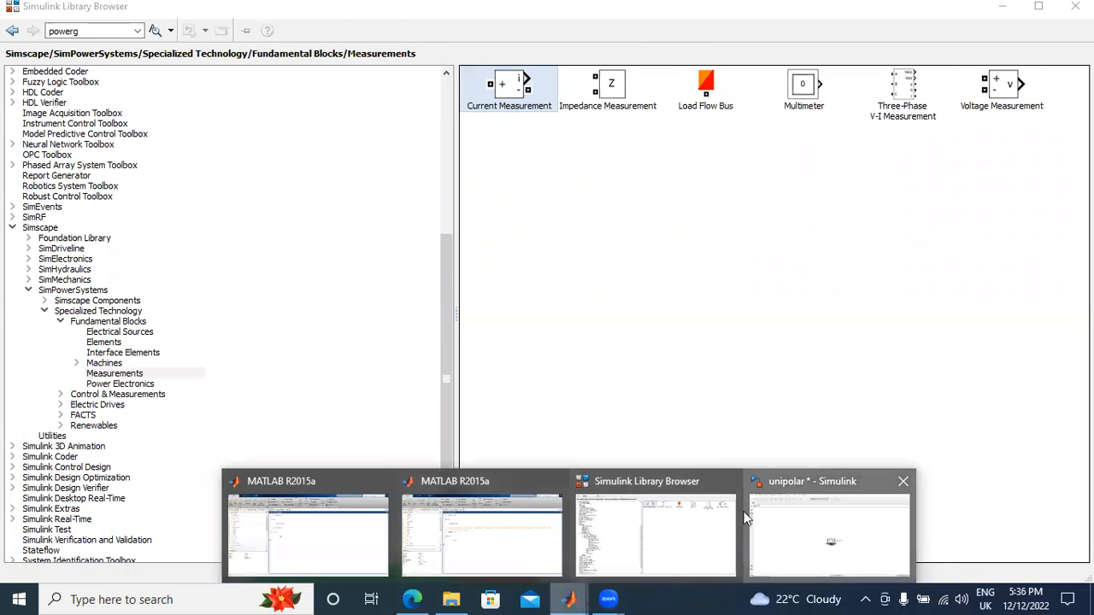
click(764, 547)
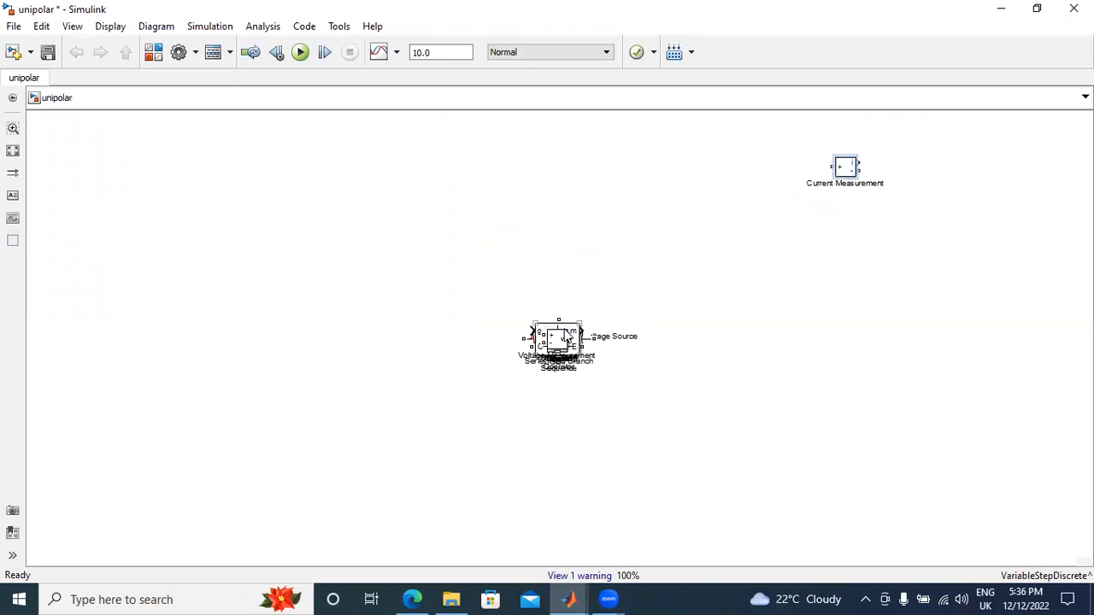
drag(557, 351, 520, 240)
drag(548, 339, 928, 291)
drag(558, 350, 938, 373)
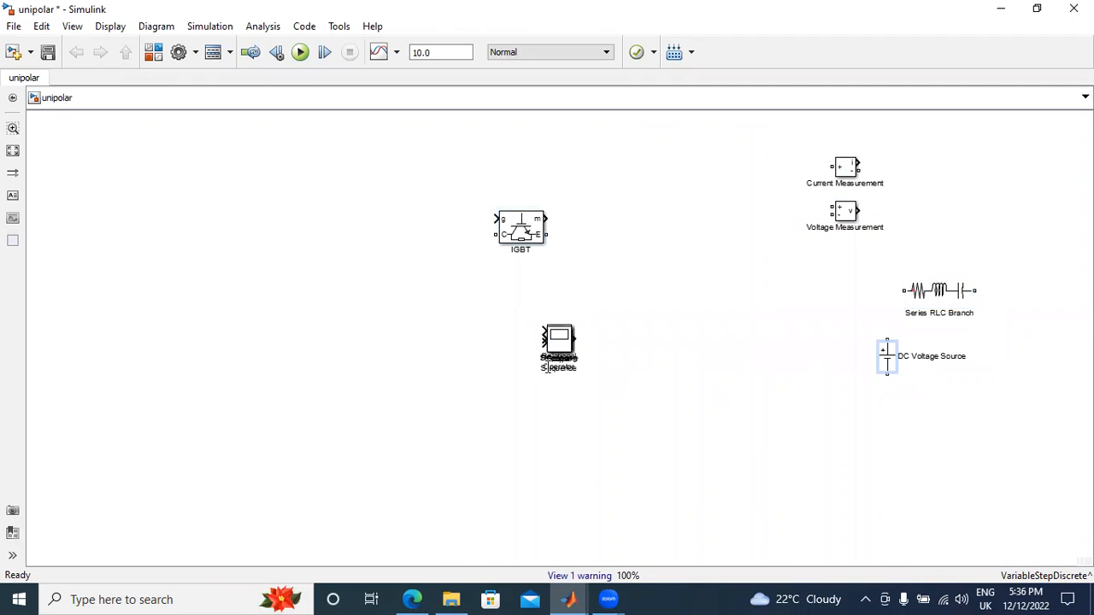
drag(558, 339, 887, 409)
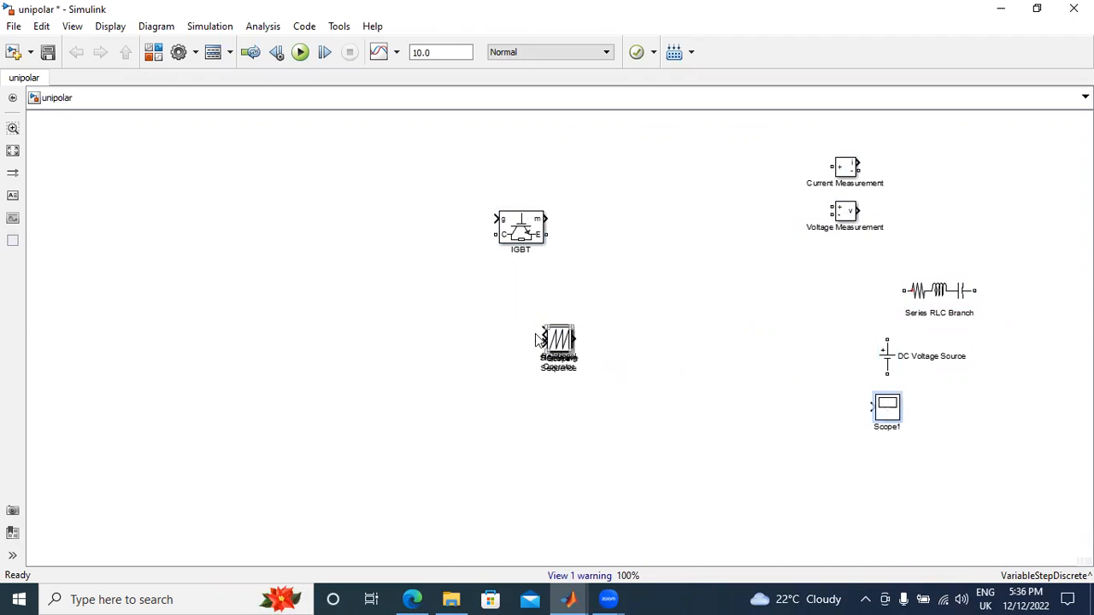
Separate the remaining stacked blocks, grouping Sine Wave, Repeating Sequence and Relational Operator on one side and Scope below Scope1
drag(556, 340, 239, 238)
drag(557, 341, 142, 244)
drag(562, 342, 190, 340)
drag(564, 342, 825, 495)
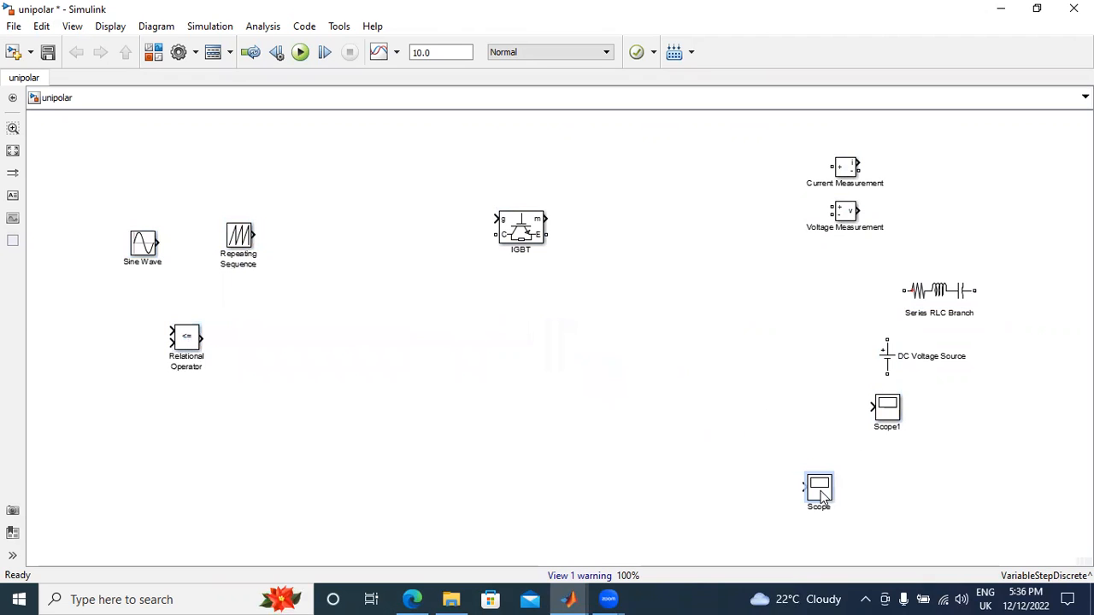
Add From and Goto blocks from the Simulink Signal Routing library to the unipolar model
click(505, 223)
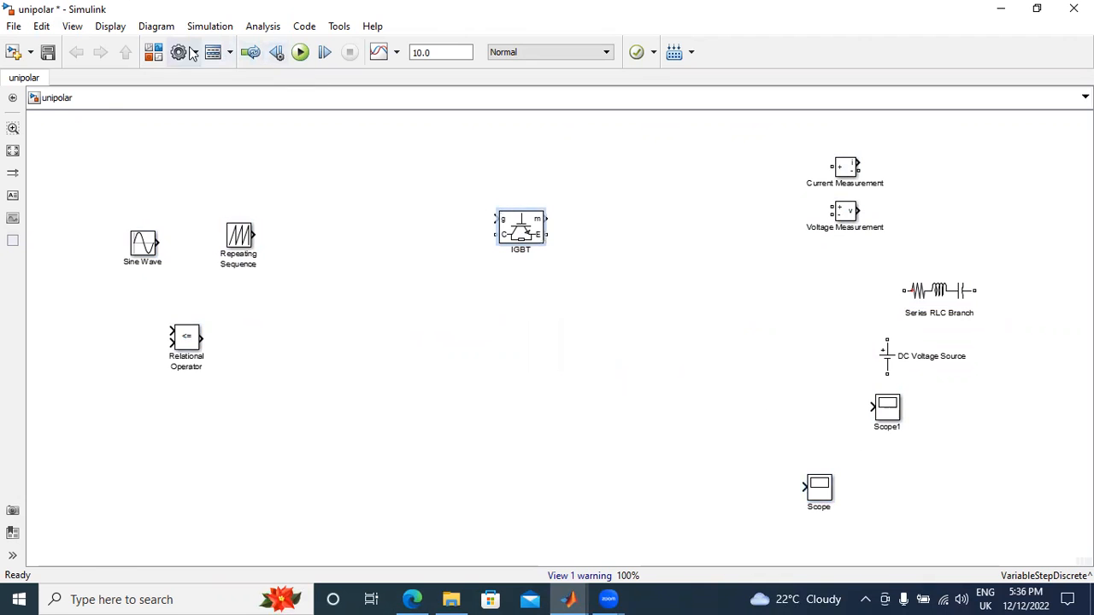
click(153, 52)
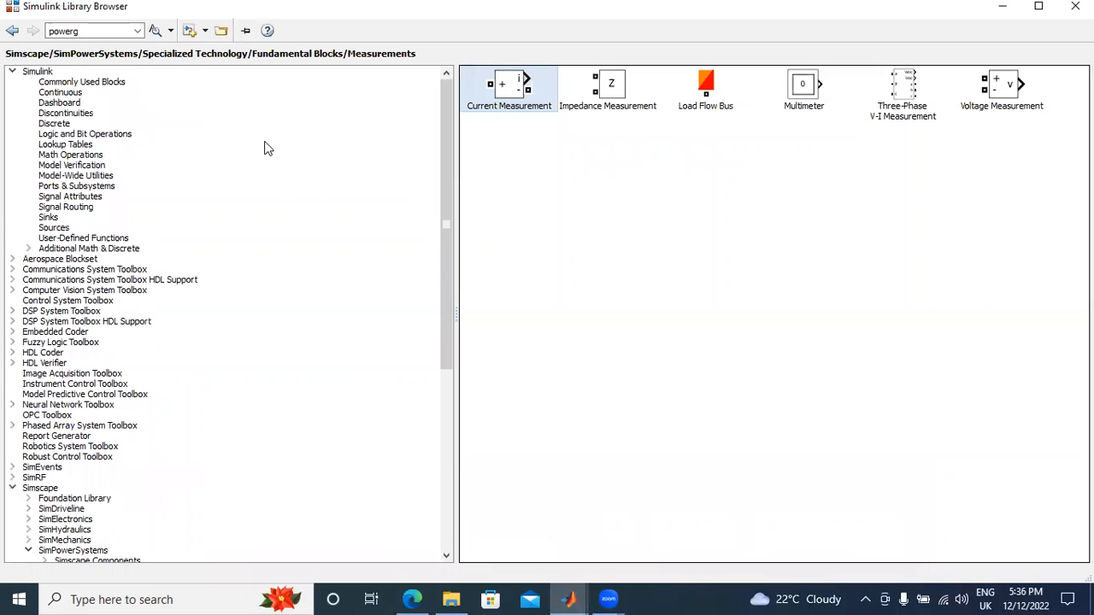
click(72, 95)
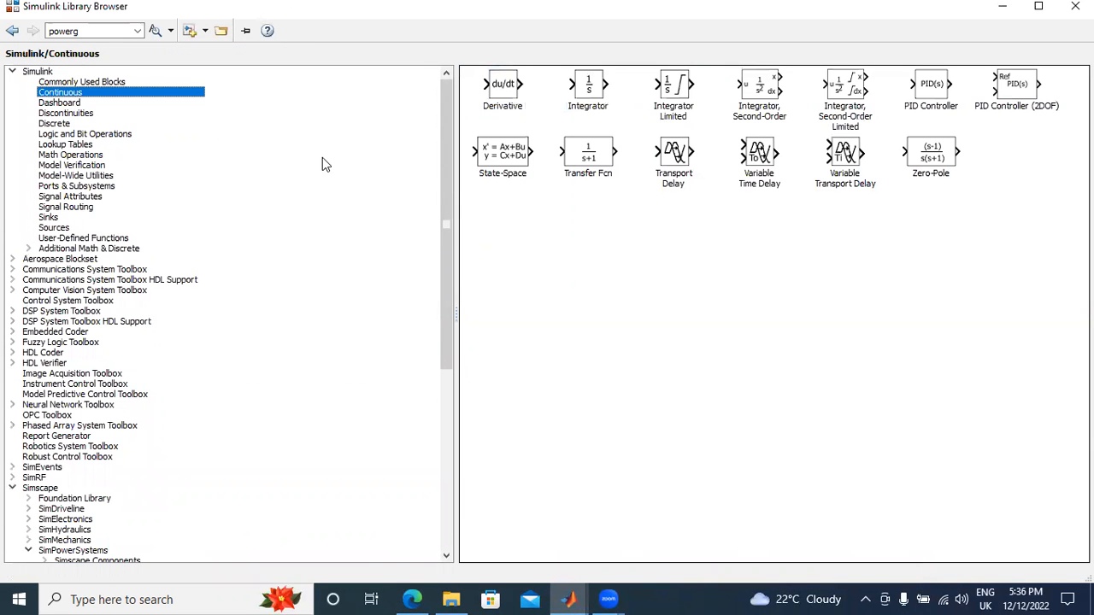
click(70, 104)
click(71, 115)
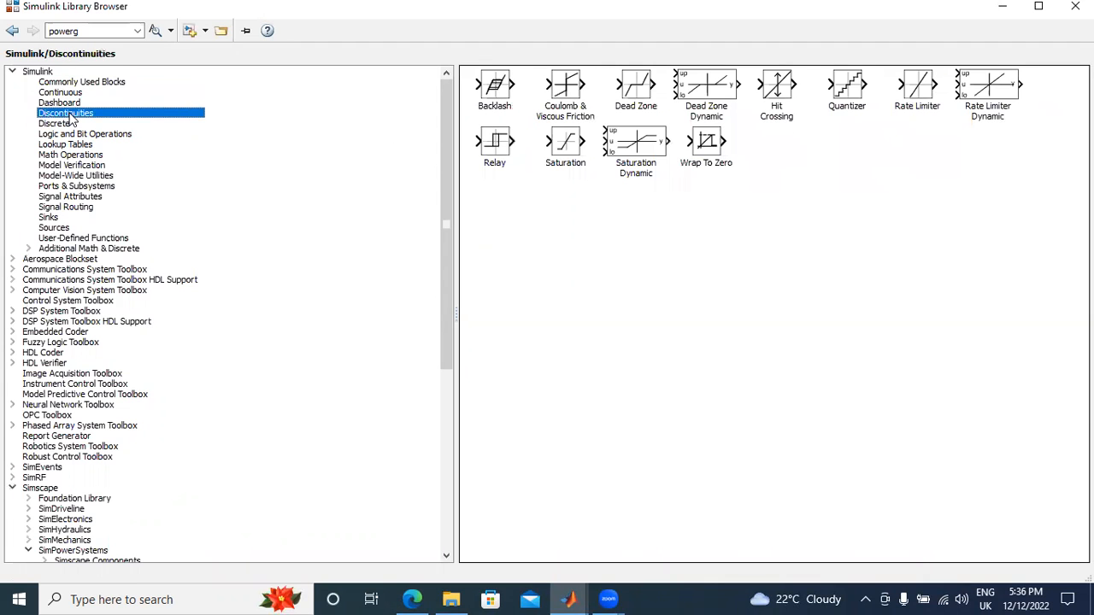
click(85, 82)
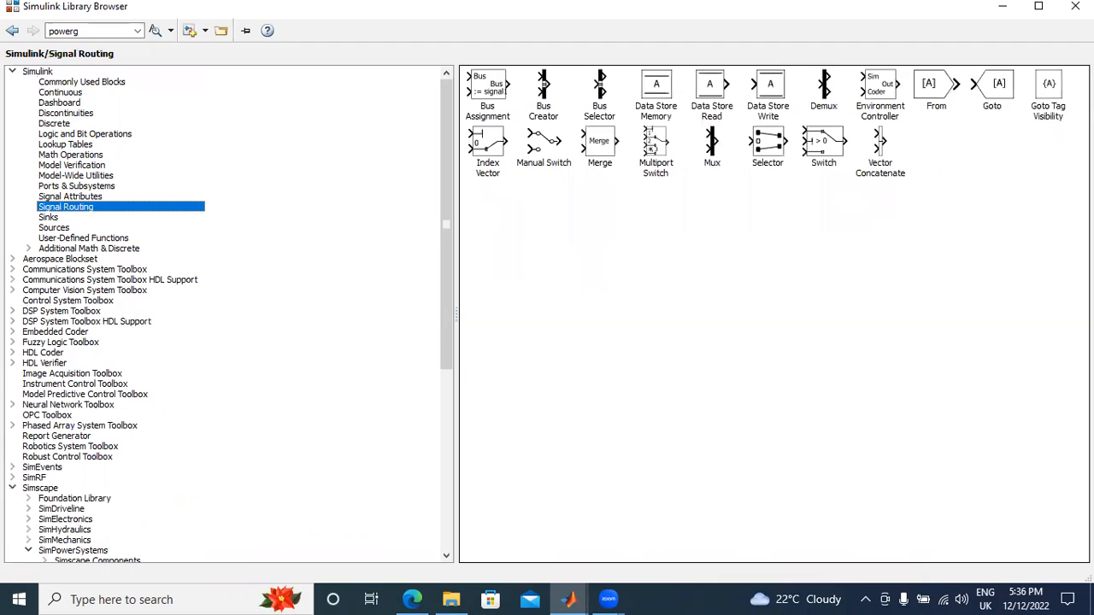
click(921, 90)
right_click(921, 90)
key(Escape)
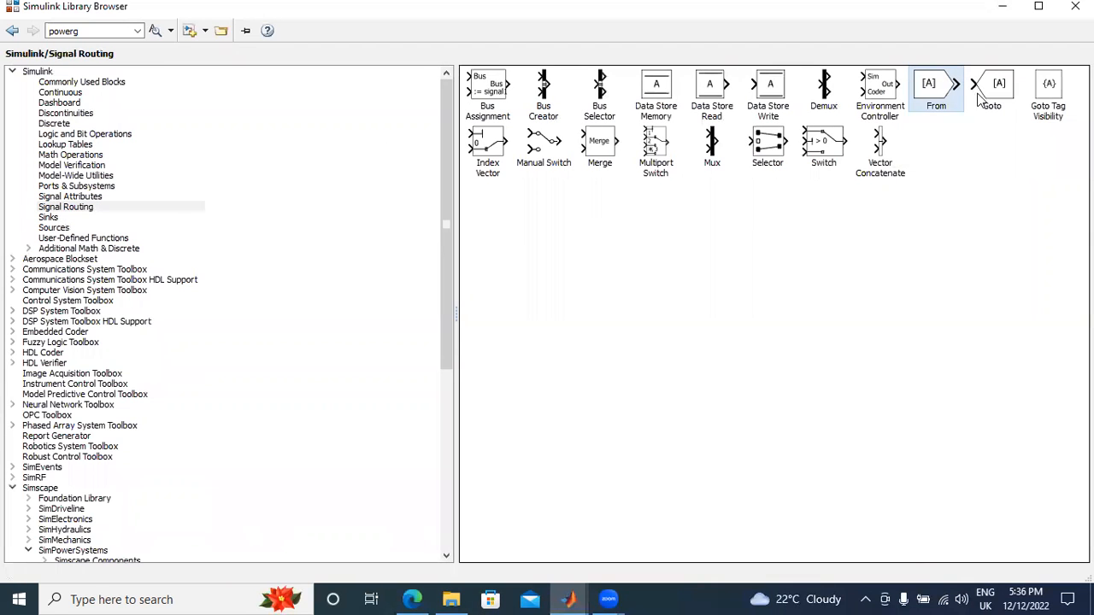
click(984, 99)
right_click(984, 99)
key(Escape)
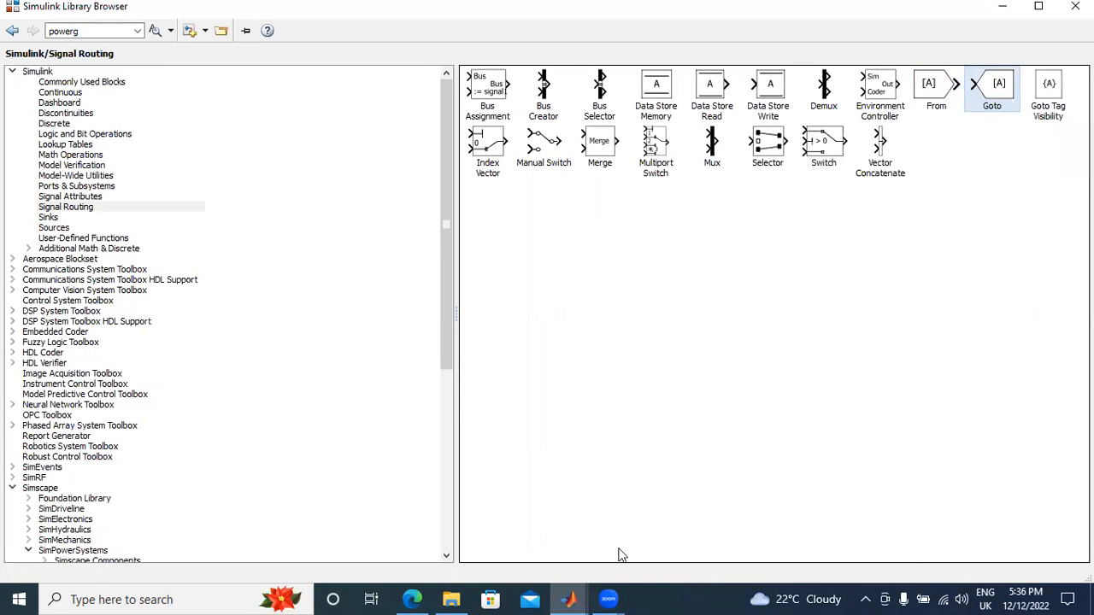
In the unipolar model, place the Goto and From blocks apart, beyond the measurement blocks
click(568, 600)
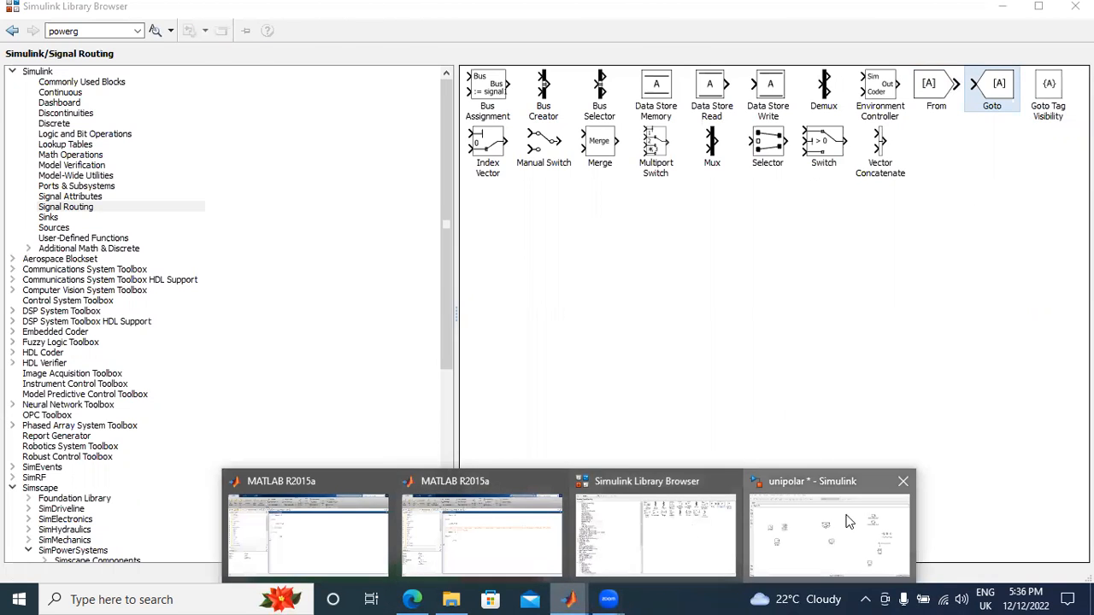
click(848, 522)
drag(560, 338, 1005, 132)
drag(571, 340, 1058, 207)
Move the IGBT block to open canvas, rotate it clockwise and flip it left-right so its gate faces the sources
click(530, 244)
drag(530, 243, 461, 306)
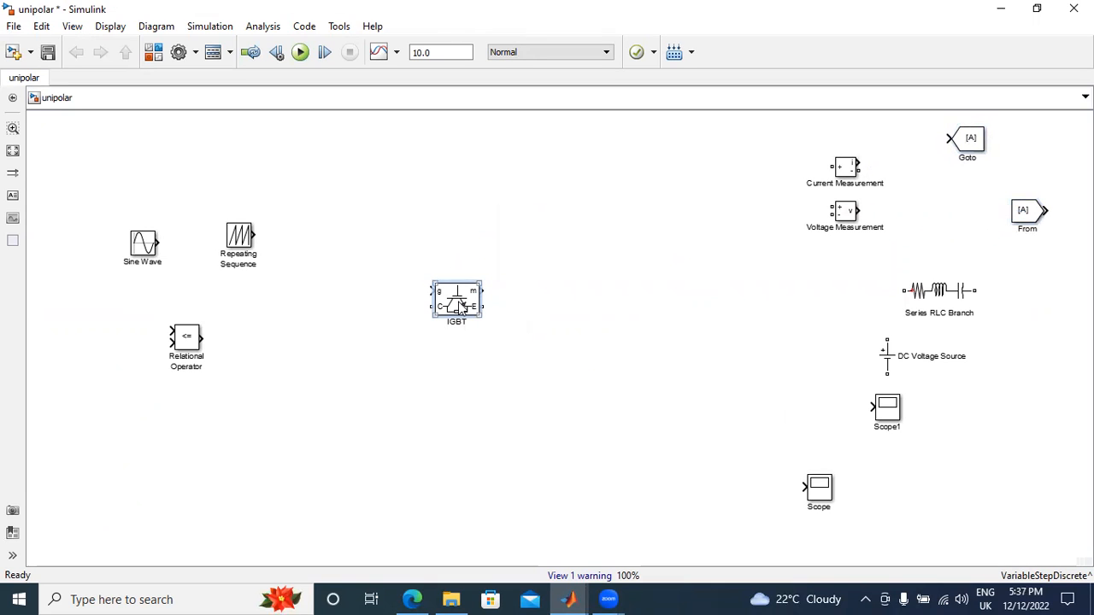
key(ctrl+r)
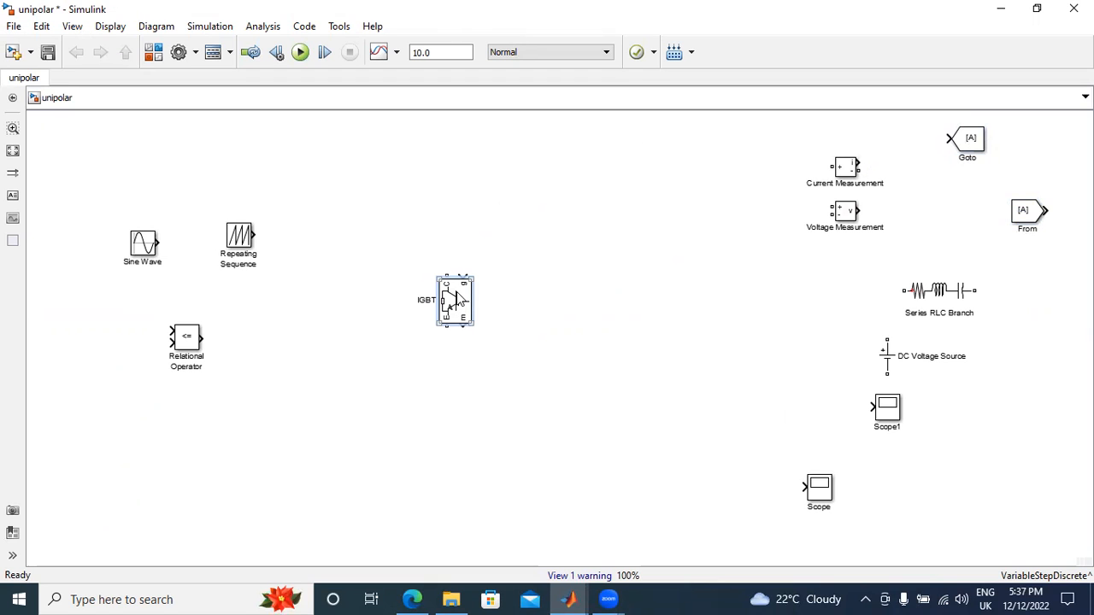
right_click(458, 298)
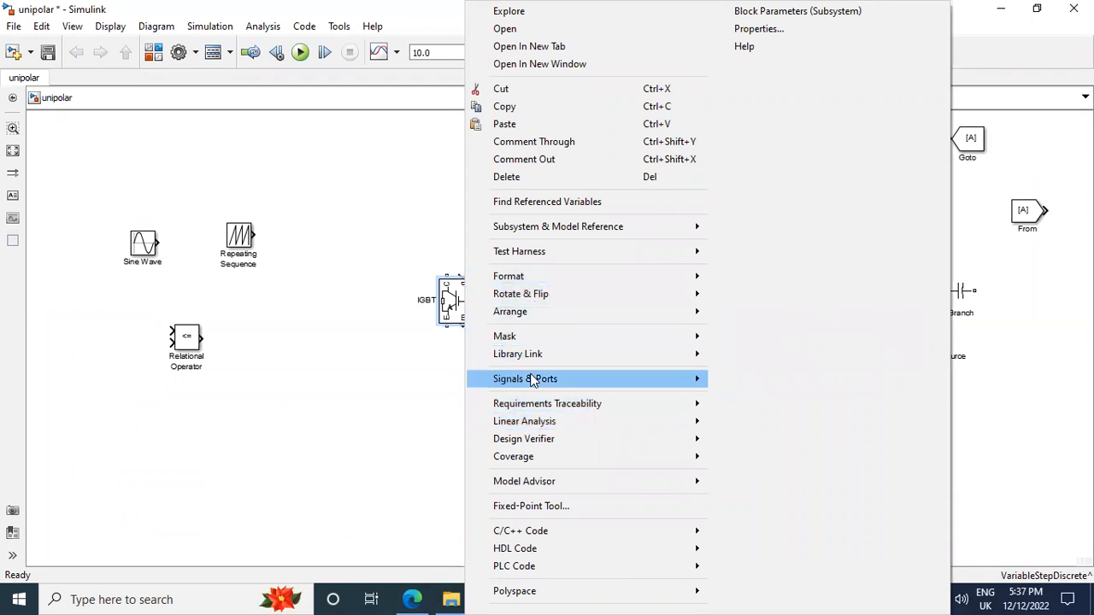
mouse_move(531, 381)
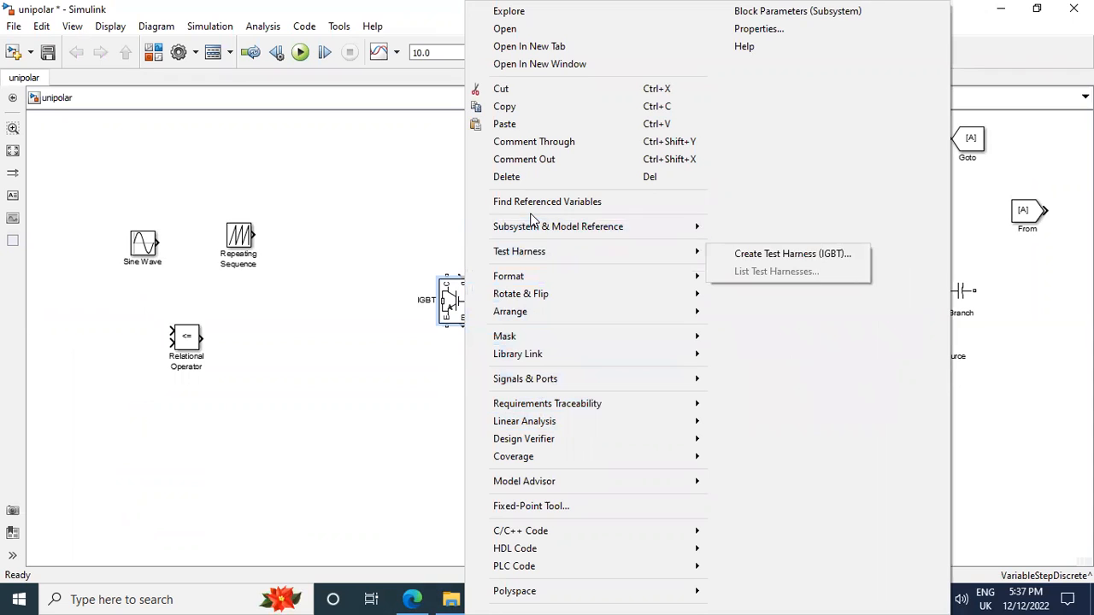
mouse_move(540, 294)
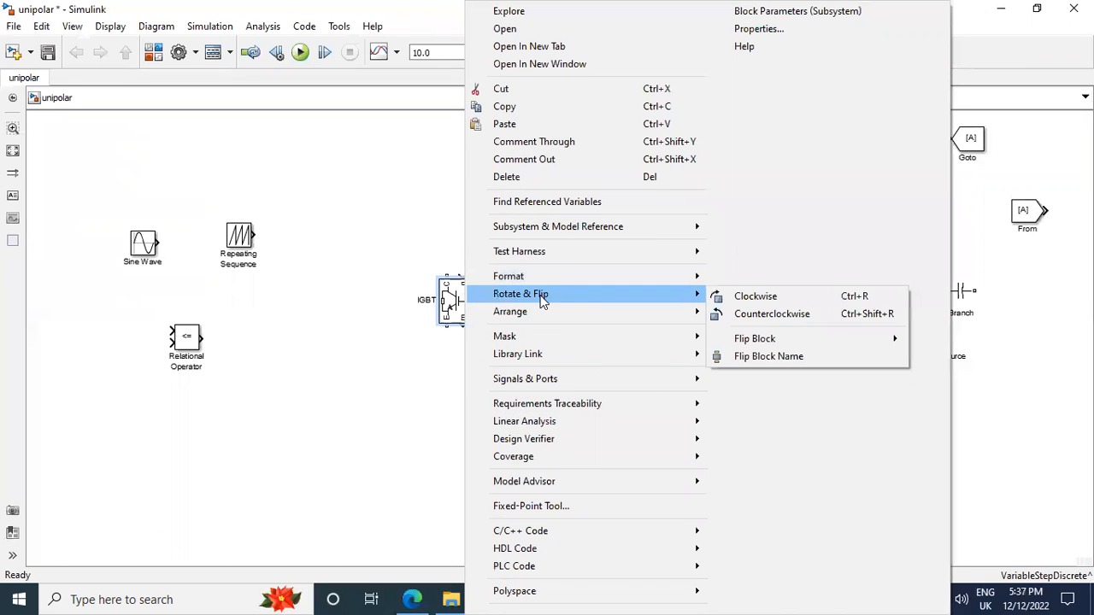
mouse_move(742, 339)
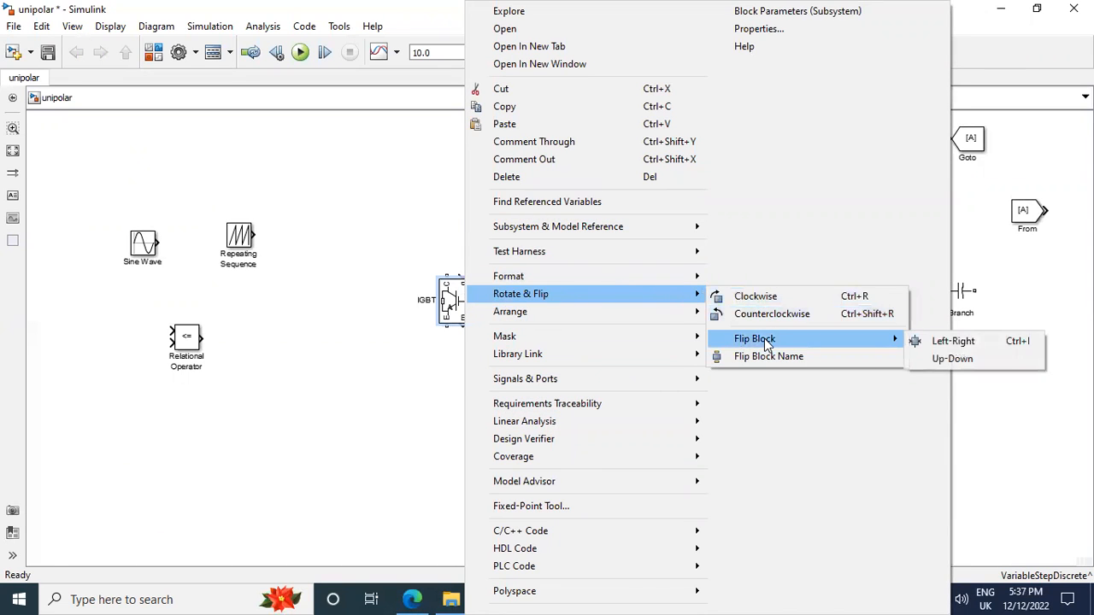
click(951, 341)
drag(459, 307, 457, 267)
Turn off the measurement port in the IGBT block's parameters
double_click(446, 270)
scroll(708, 332, down, 3)
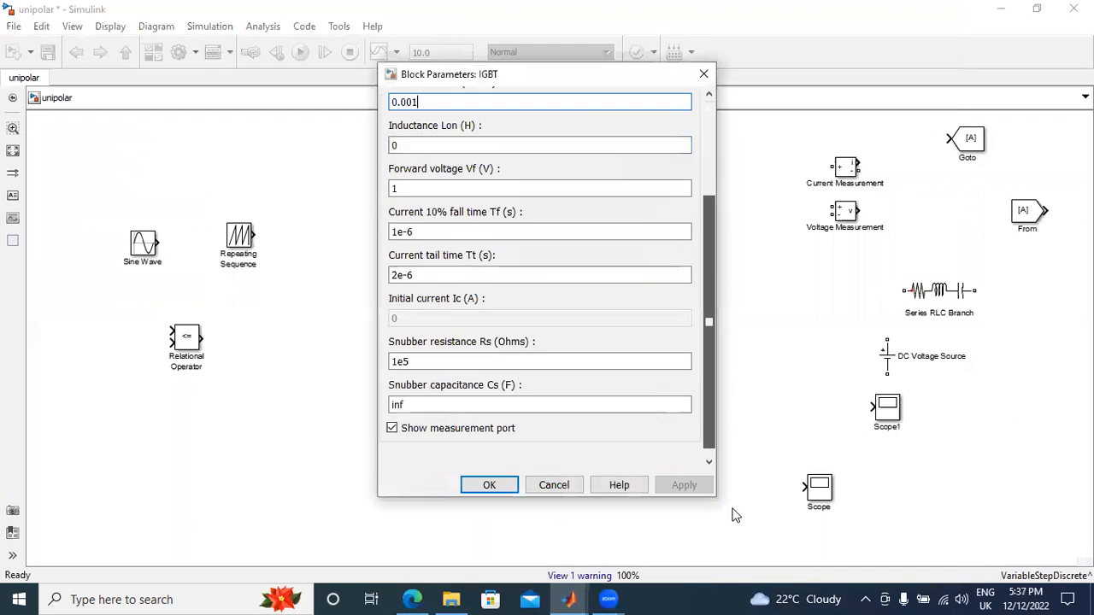
click(395, 420)
click(684, 484)
click(477, 486)
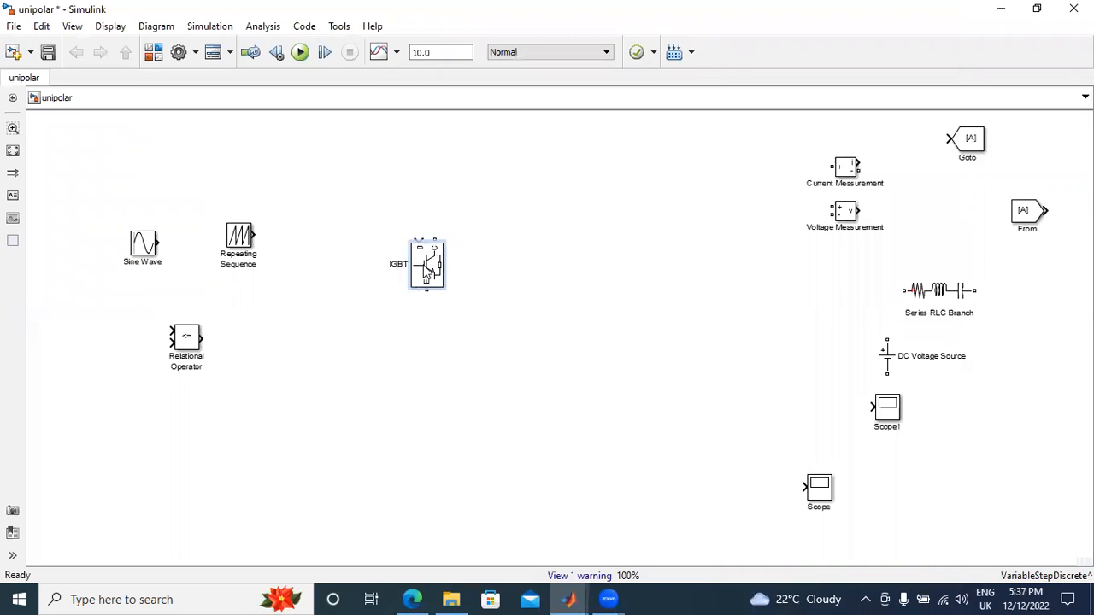
Duplicate the IGBT to make four bridge switches and place the DC Voltage Source beside them
drag(423, 267, 606, 267)
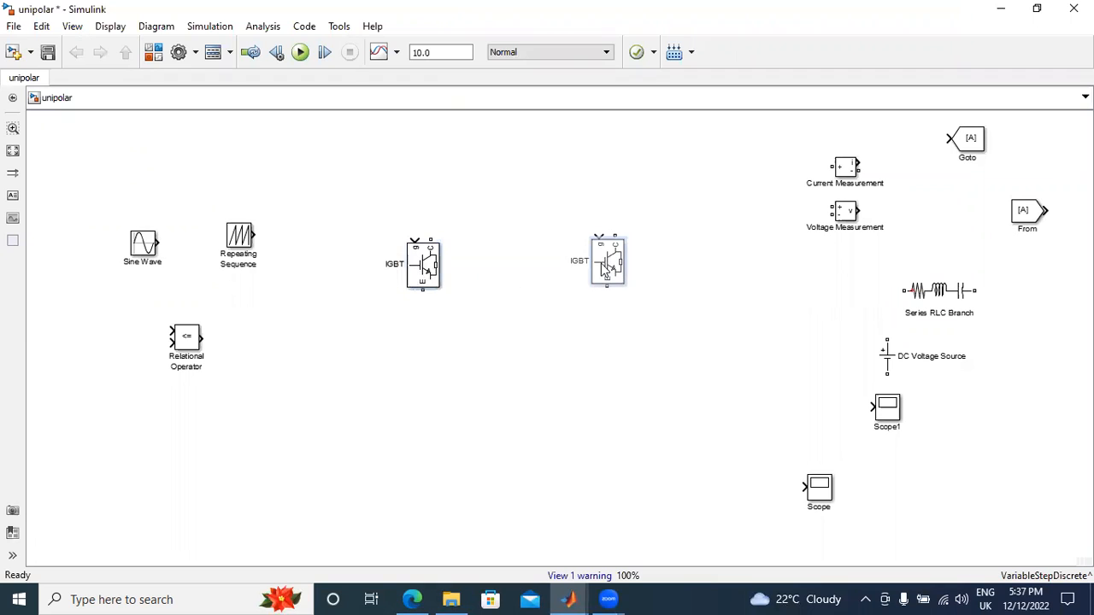
drag(423, 267, 643, 394)
drag(889, 359, 684, 351)
drag(457, 344, 340, 347)
Arrange the four IGBTs as two vertical bridge legs, leaving space between the legs for the load
drag(607, 261, 675, 252)
click(436, 263)
drag(436, 262, 517, 249)
drag(439, 402, 525, 393)
click(631, 397)
drag(631, 398, 723, 401)
drag(676, 255, 708, 243)
Set the Series RLC Branch to branch type R and place it between the two bridge legs
click(947, 300)
double_click(947, 299)
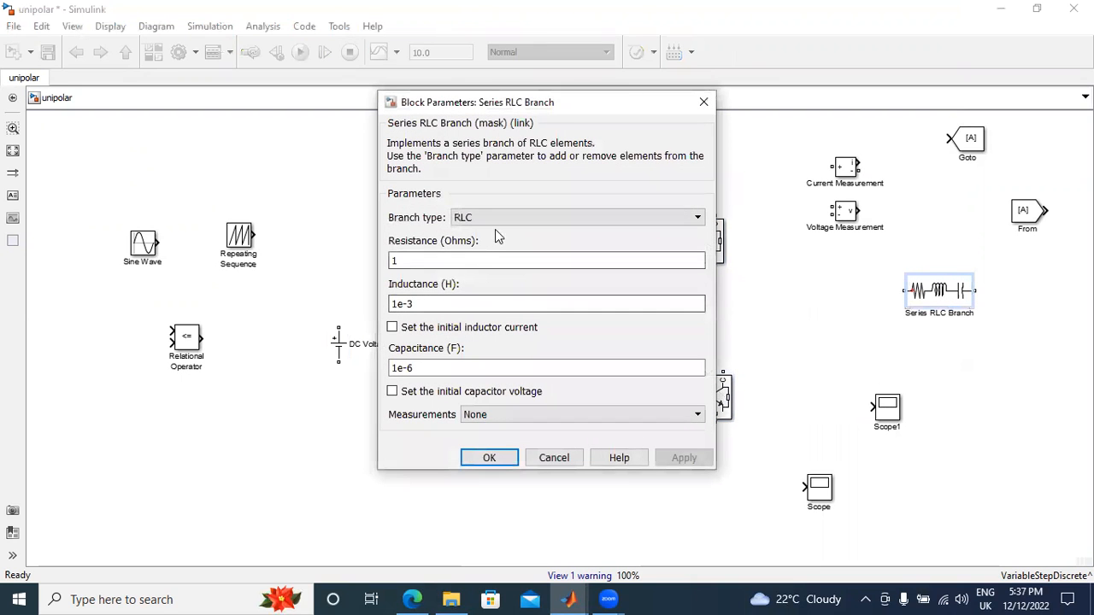
click(495, 218)
click(486, 245)
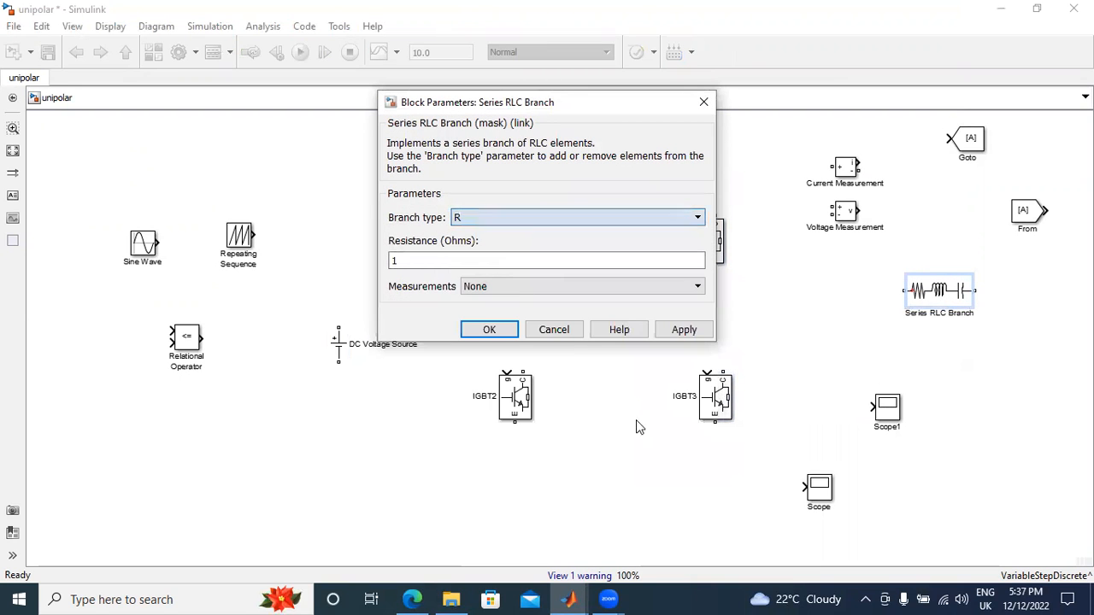
click(682, 330)
click(490, 330)
drag(927, 301, 610, 336)
Wire the upper IGBT collectors together and connect each upper IGBT's emitter to the collector of the IGBT below it
drag(512, 223, 713, 210)
drag(625, 208, 626, 172)
mouse_move(500, 281)
mouse_down()
mouse_move(525, 375)
mouse_move(501, 395)
mouse_up()
mouse_move(706, 267)
mouse_down()
mouse_move(723, 376)
mouse_move(704, 409)
mouse_up()
Connect the resistor between the midpoints of the bridge legs and wire the Voltage Measurement block across it
drag(614, 325, 606, 324)
drag(844, 216, 638, 297)
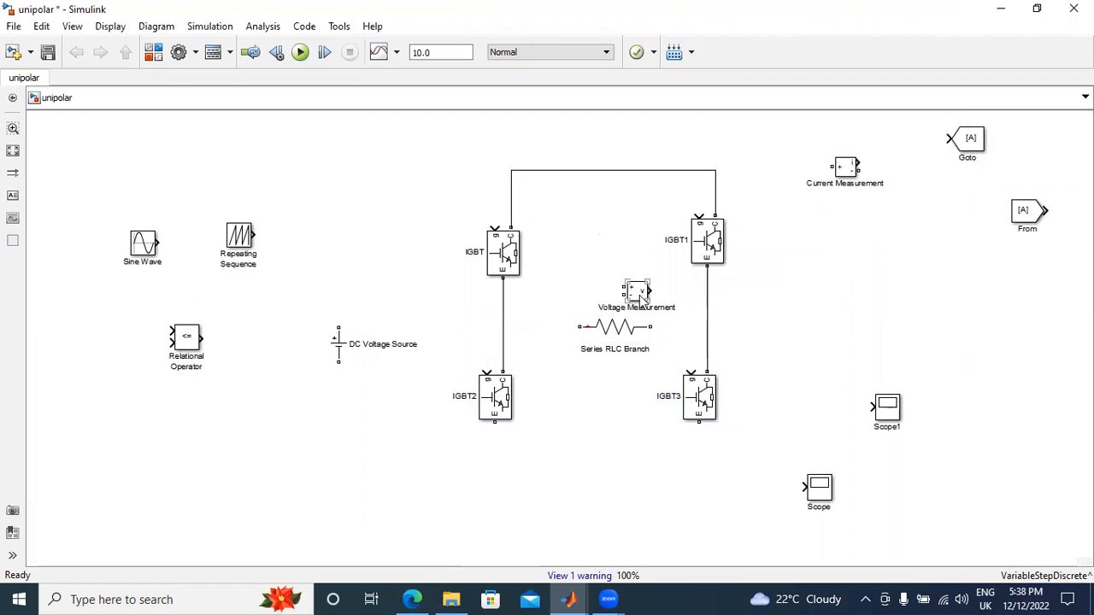
drag(580, 327, 503, 327)
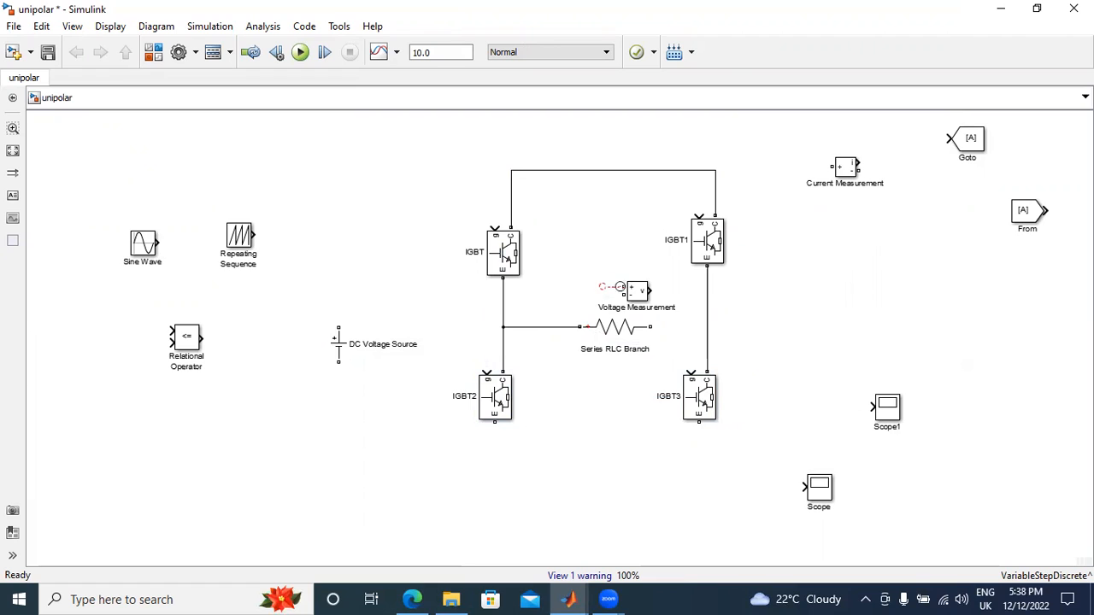
drag(605, 288, 546, 327)
drag(637, 289, 637, 273)
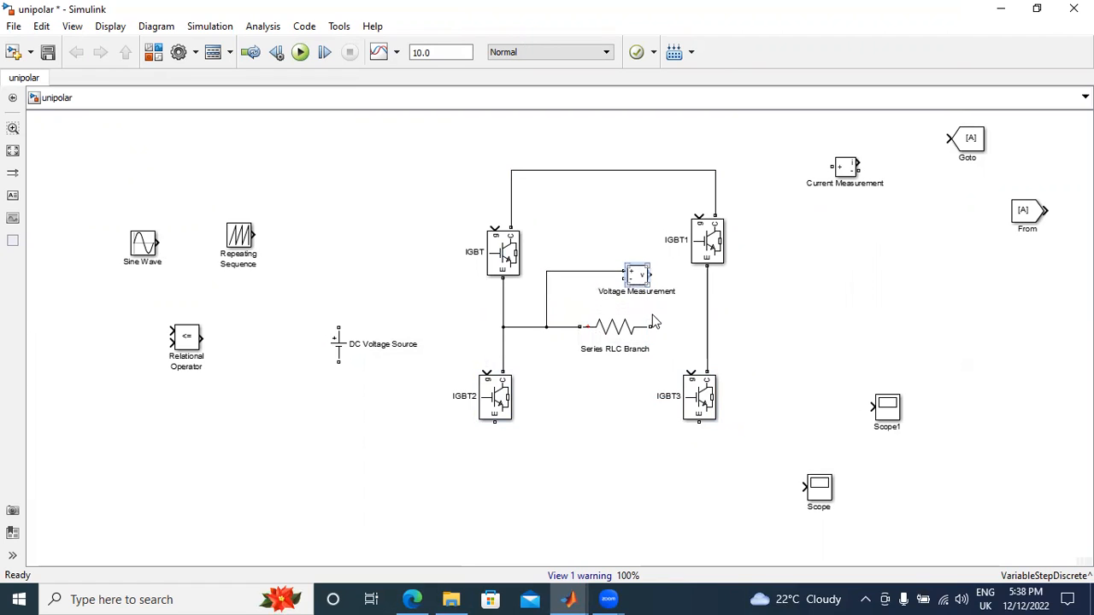
drag(652, 325, 706, 322)
mouse_move(625, 280)
mouse_down()
mouse_move(741, 293)
mouse_move(680, 313)
mouse_move(679, 325)
mouse_up()
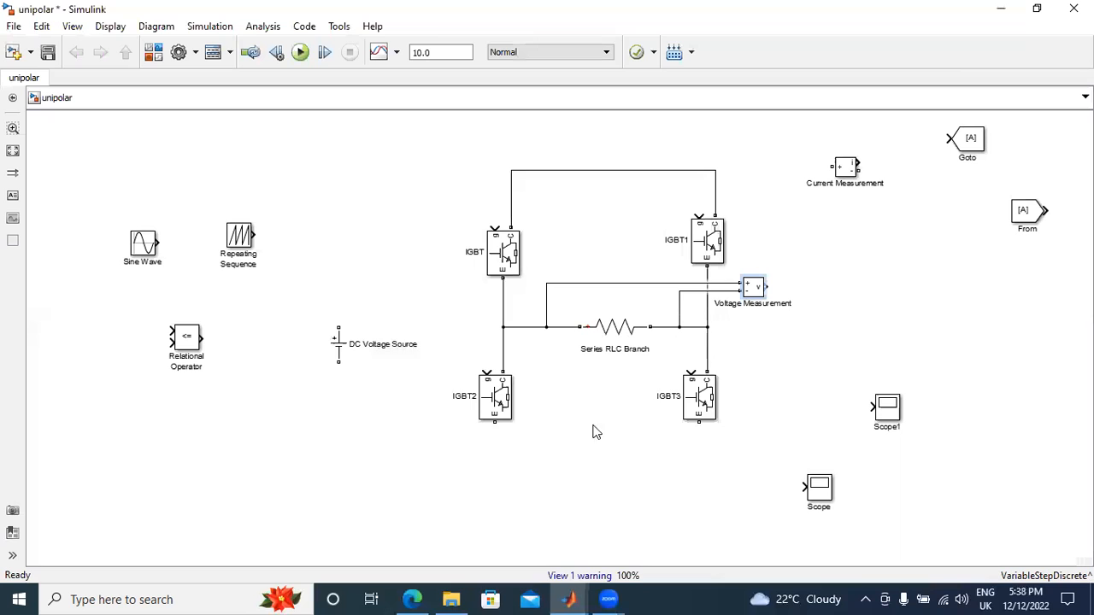
Join the lower IGBT emitters, wire the DC Voltage Source across the bridge's upper and lower rails, and move it closer to the bridge
mouse_move(492, 425)
mouse_down()
mouse_move(679, 477)
mouse_move(699, 422)
mouse_up()
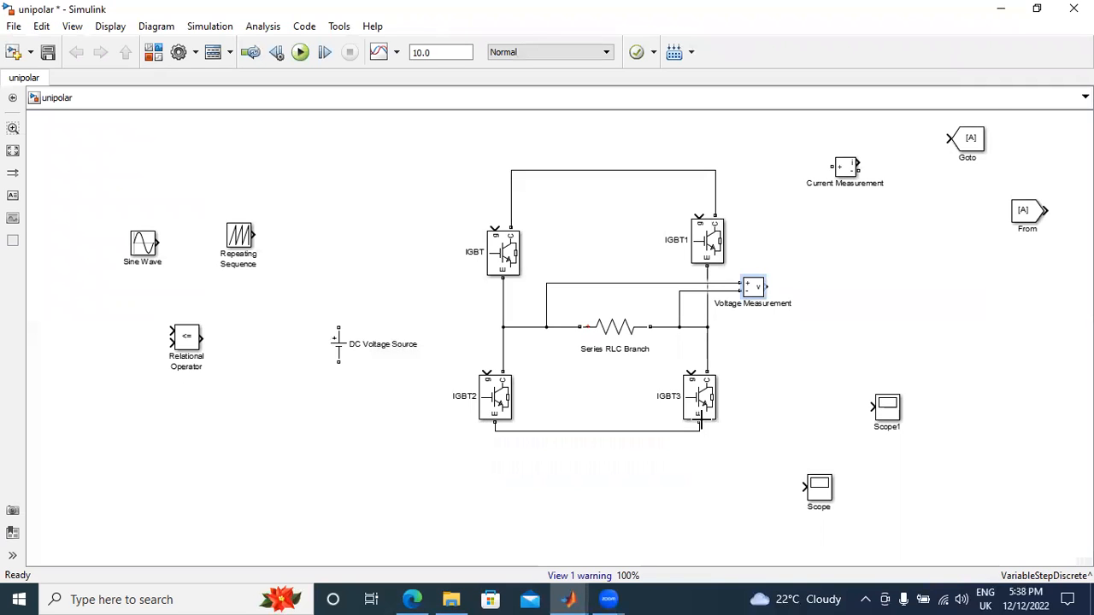
mouse_move(334, 327)
mouse_down()
mouse_move(396, 213)
mouse_move(512, 171)
mouse_up()
drag(338, 362, 499, 433)
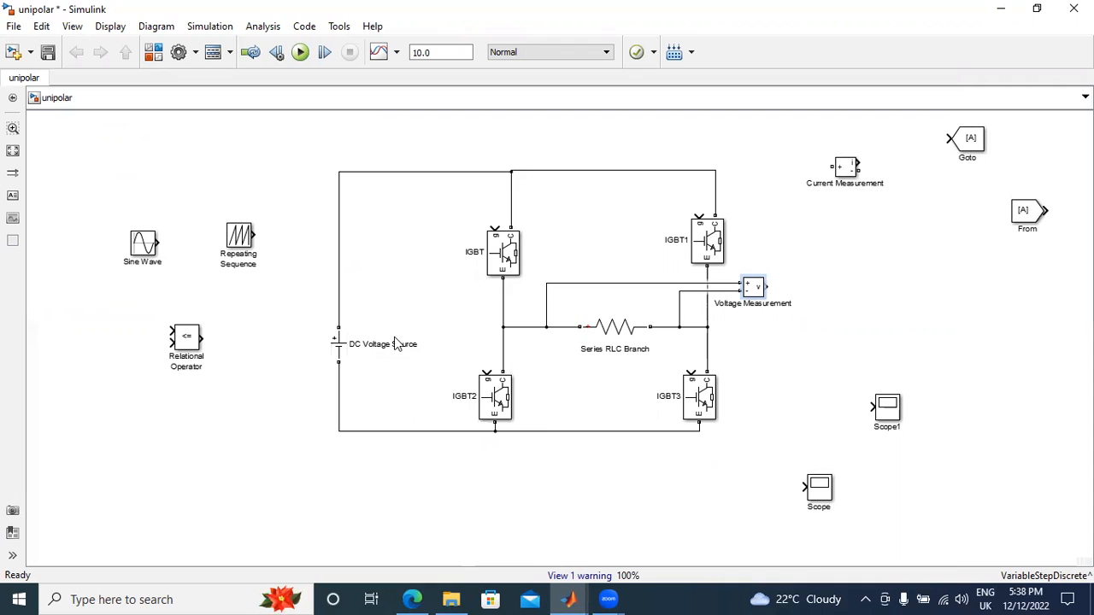
drag(342, 349, 424, 313)
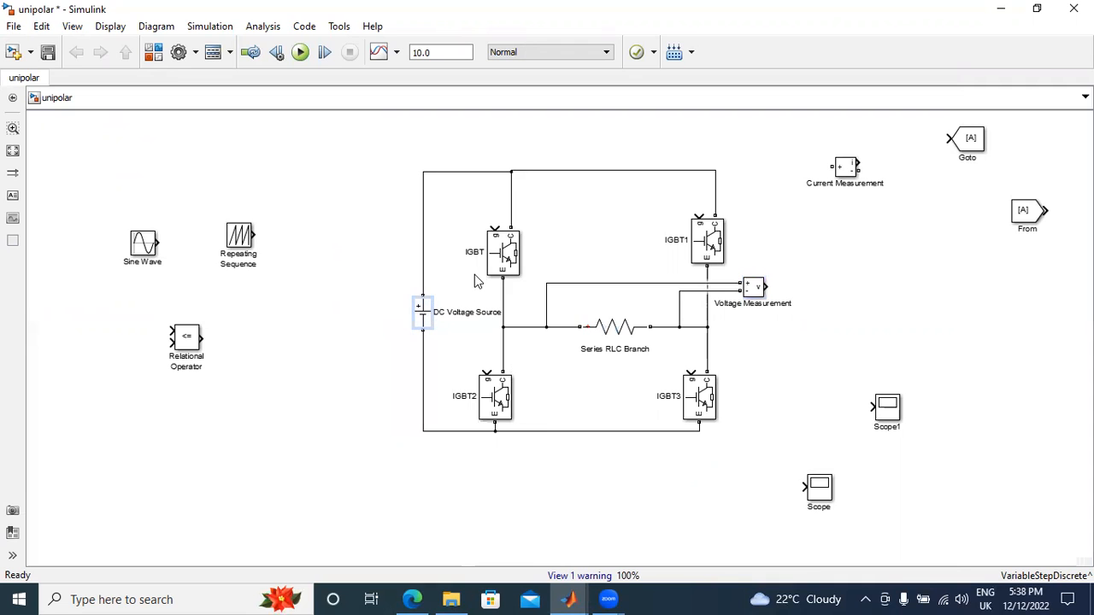
Place a copy of the From block with Goto tag S1 beside the first leg's upper IGBT and wire it to the gate
drag(1025, 209, 494, 230)
double_click(453, 212)
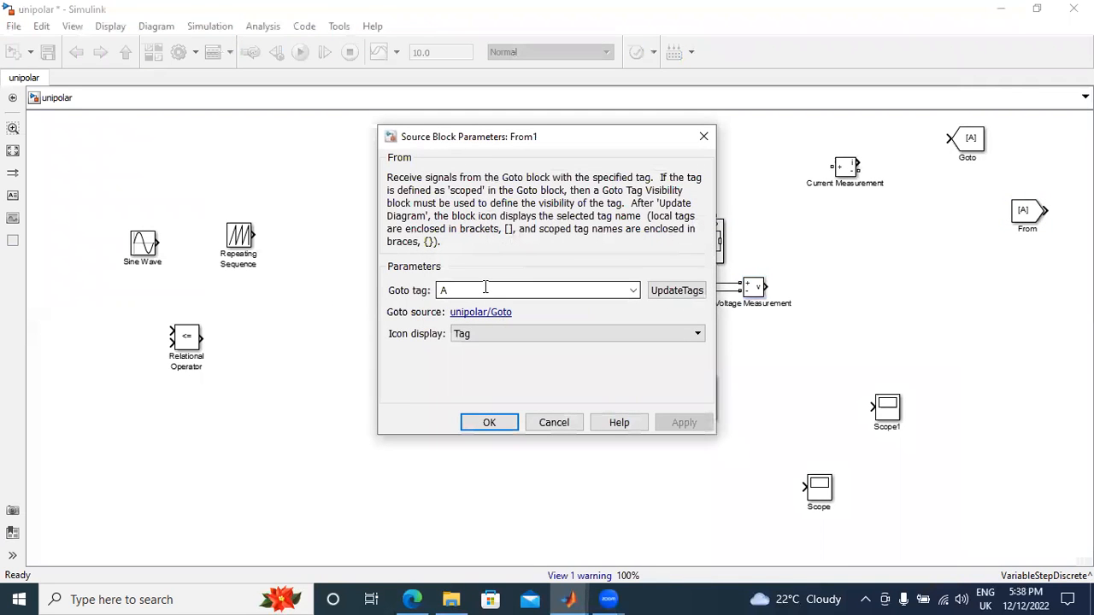
key(BackSpace)
text(S1)
click(684, 422)
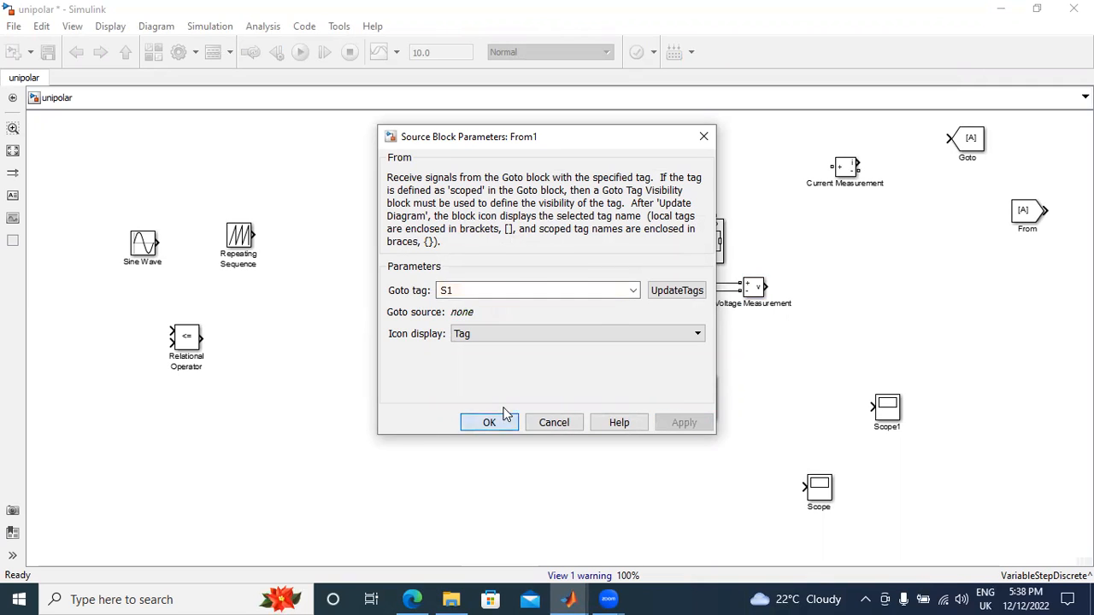
click(502, 415)
Copy the S1 From block to the IGBT below it, set the Goto tag to S3 and wire it to the gate
drag(467, 211, 475, 362)
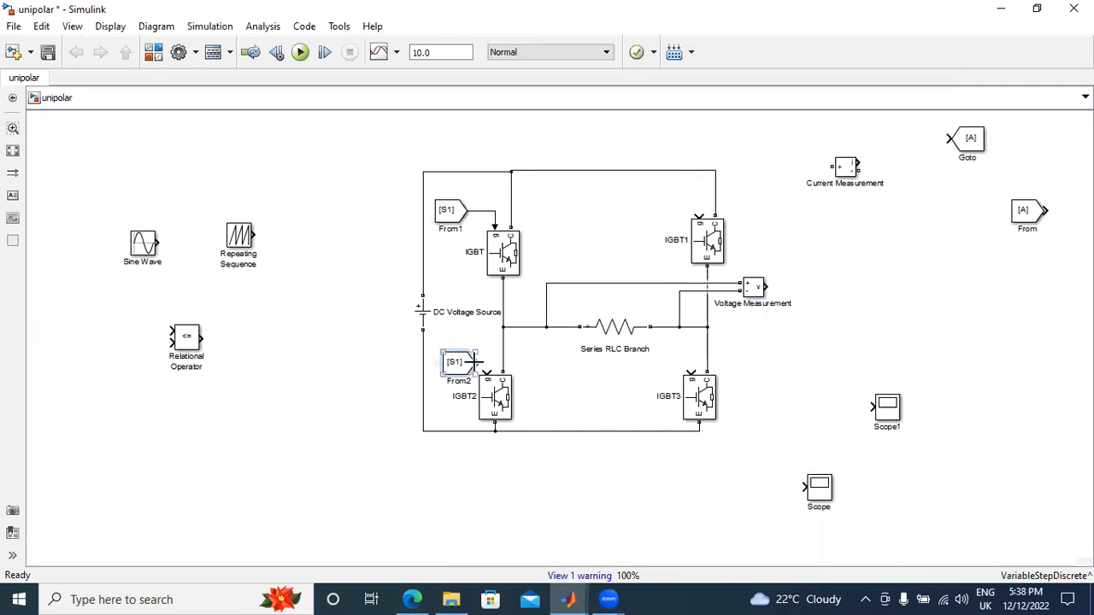
double_click(455, 364)
key(BackSpace)
text(3)
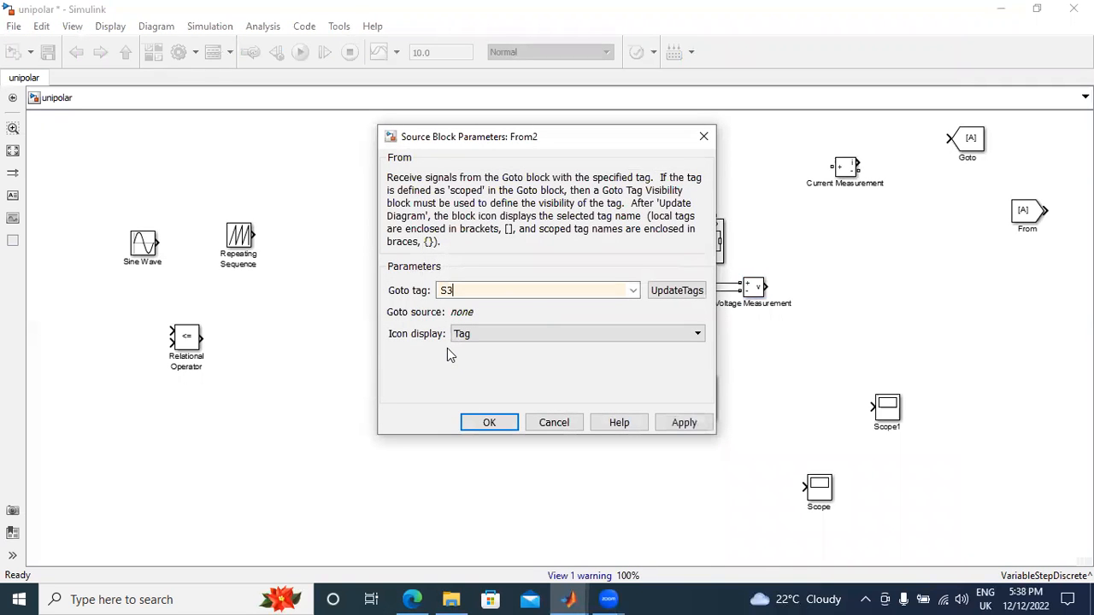
click(688, 423)
click(500, 422)
Copy the S3 From block to the second leg's lower IGBT, set the Goto tag to S4 and wire it to the gate
drag(455, 364, 660, 360)
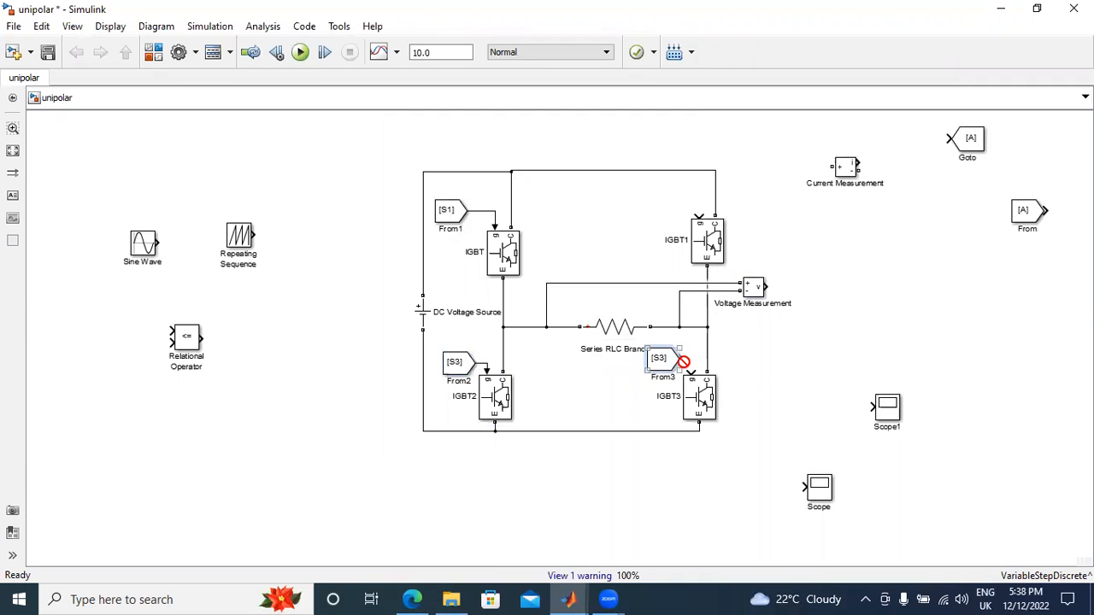
double_click(648, 360)
key(BackSpace)
click(684, 422)
click(490, 423)
Copy the S4 From block to the second leg's upper IGBT, wire it to the gate and set the Goto tag to S2
drag(660, 360, 700, 218)
click(666, 202)
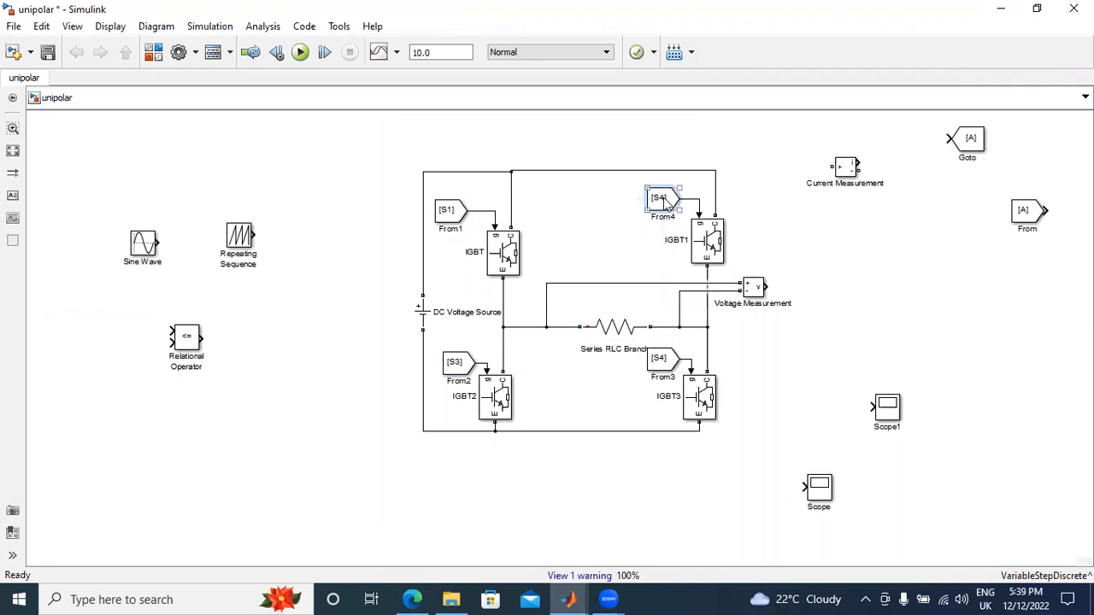
double_click(660, 202)
key(BackSpace)
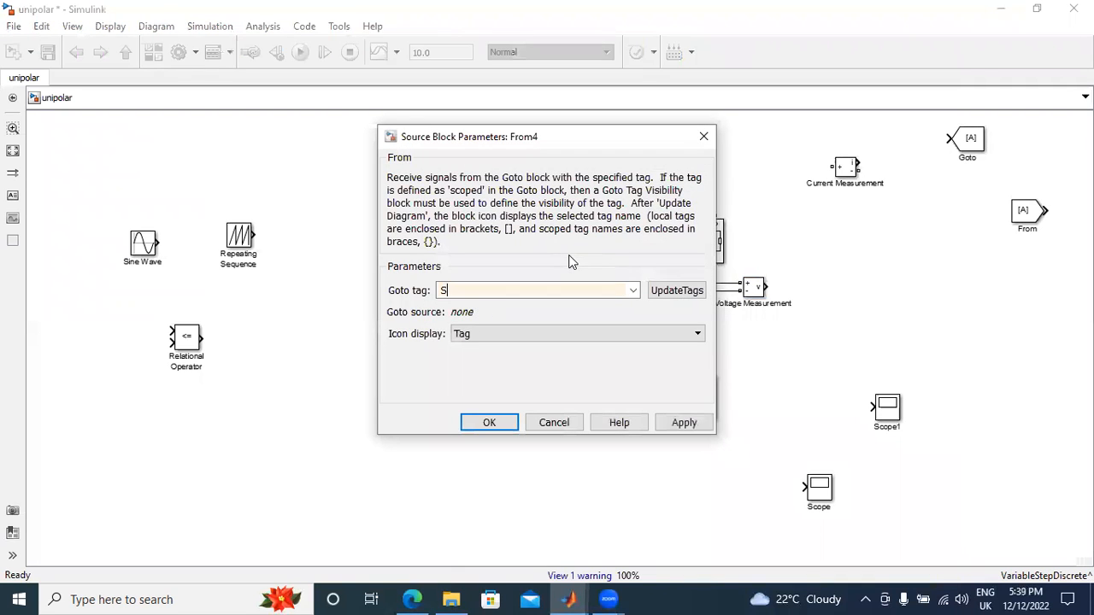
click(665, 425)
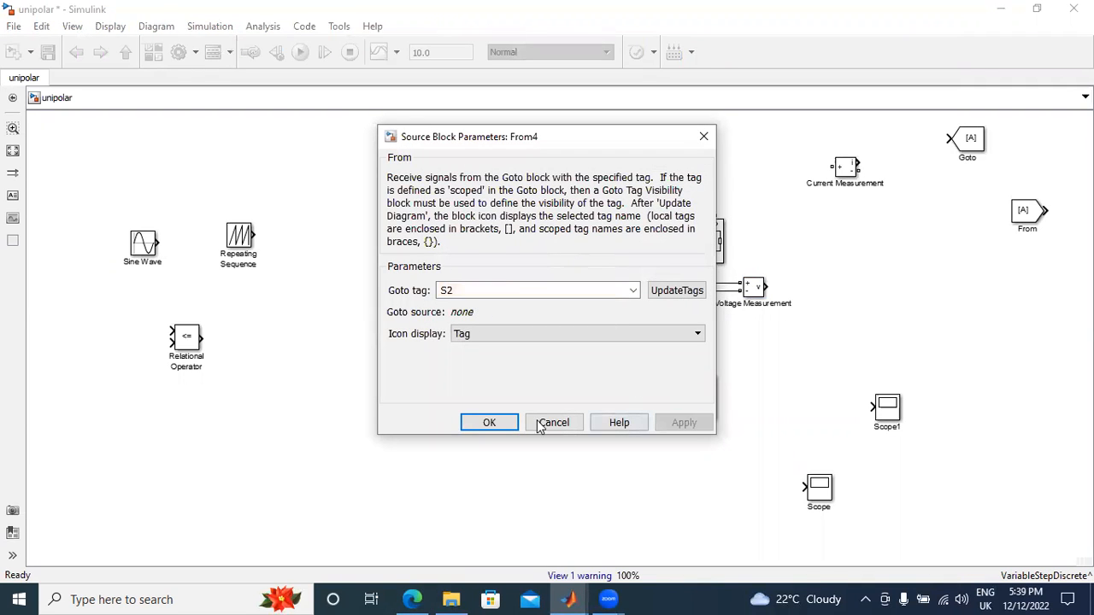
click(489, 423)
Hide the block names of all blocks in the model
click(889, 409)
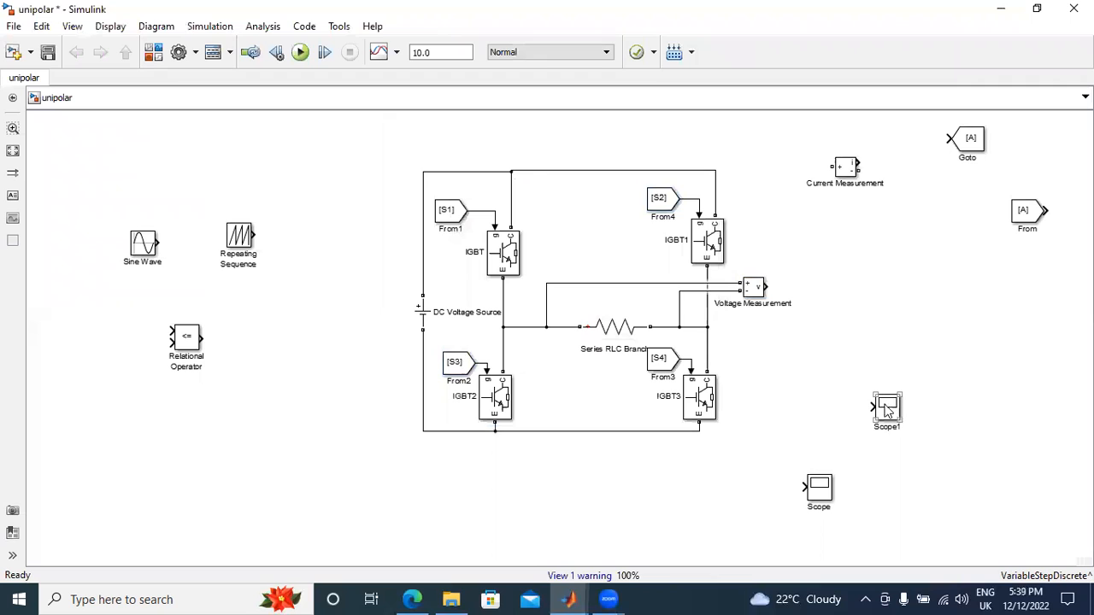
click(501, 261)
click(416, 200)
drag(414, 195, 769, 438)
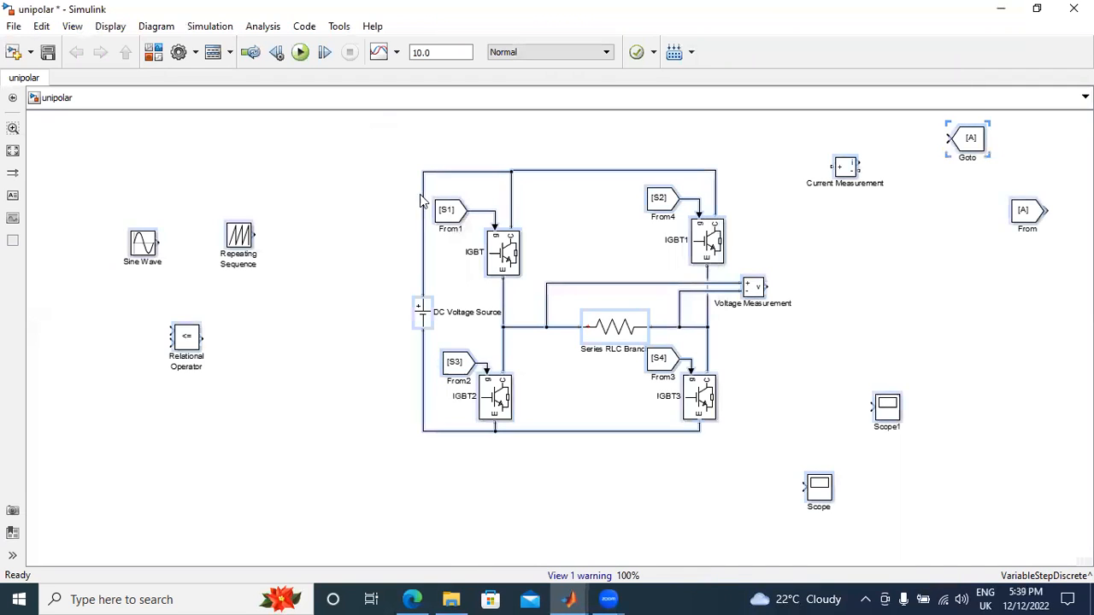
right_click(465, 212)
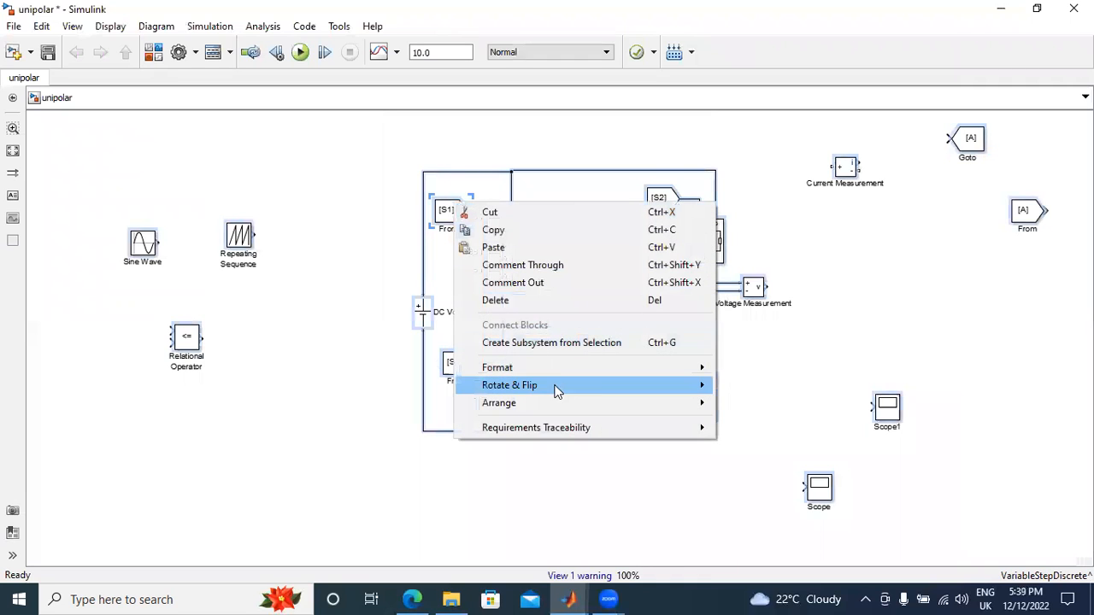
mouse_move(706, 369)
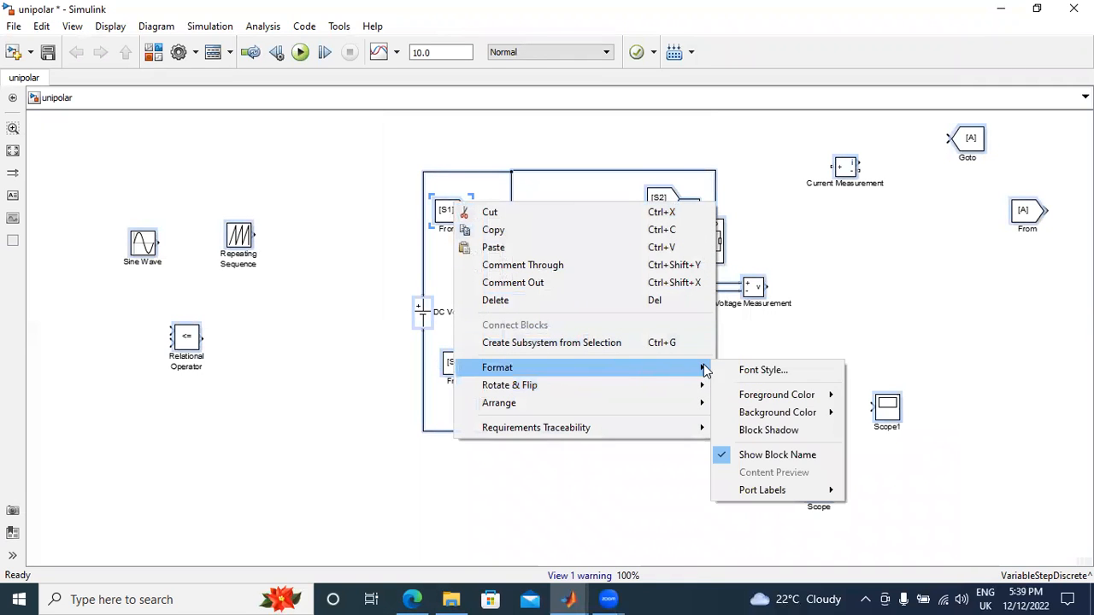
click(755, 454)
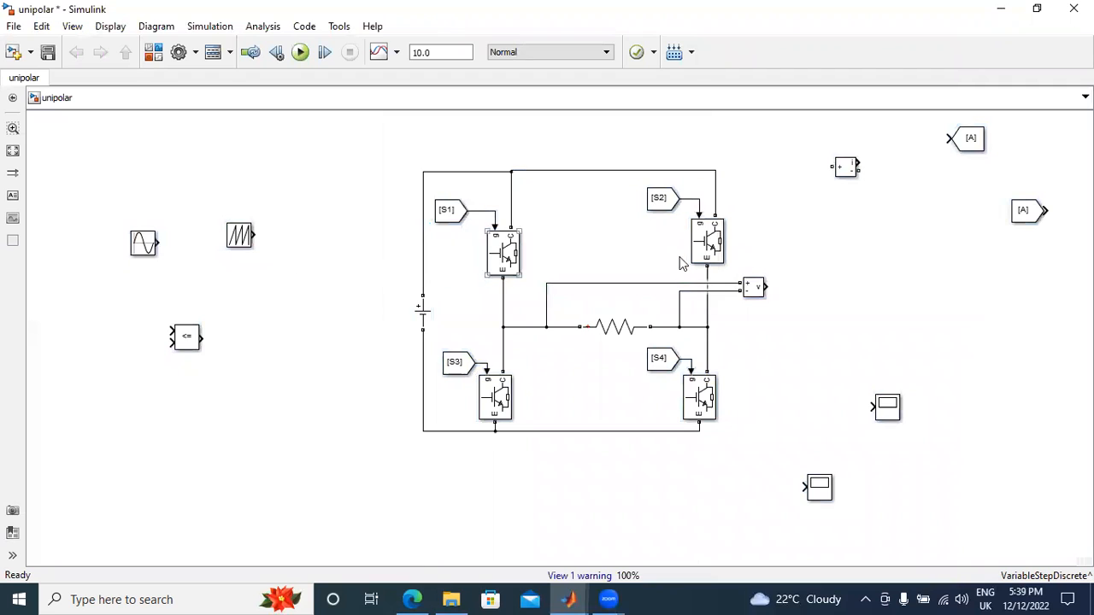
Shift Scope1 and the resistor slightly, and move the Voltage Measurement block between the bridge legs above the resistor
drag(911, 405, 897, 373)
drag(759, 293, 676, 292)
drag(612, 340, 595, 340)
drag(670, 284, 631, 277)
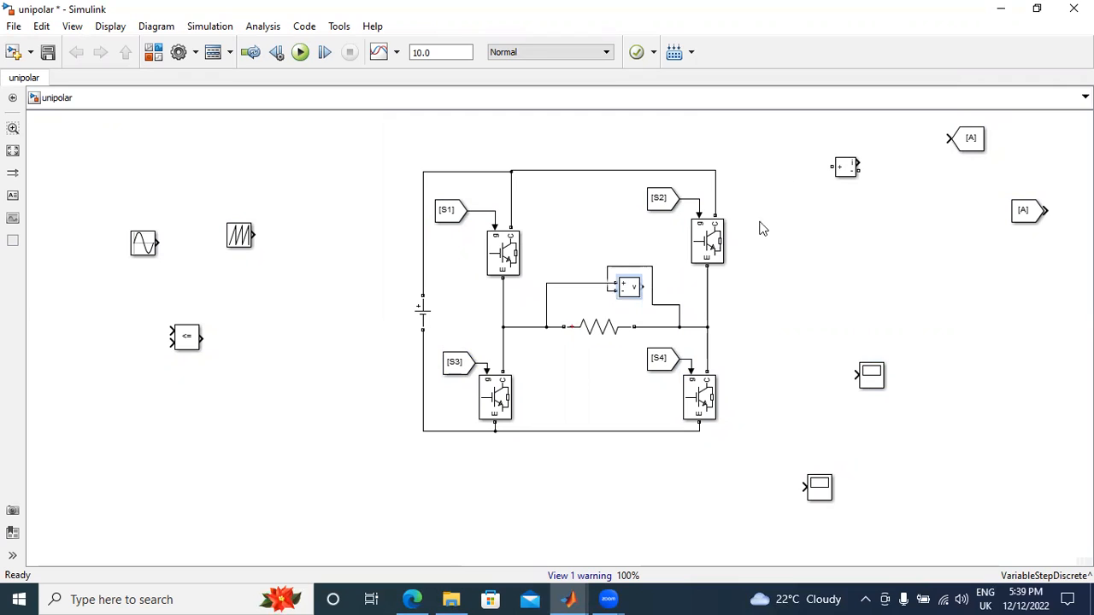
Delete the Voltage Measurement block's input wires and rotate the block so its inputs face the resistor
click(590, 284)
key(Delete)
click(650, 270)
key(Delete)
click(628, 289)
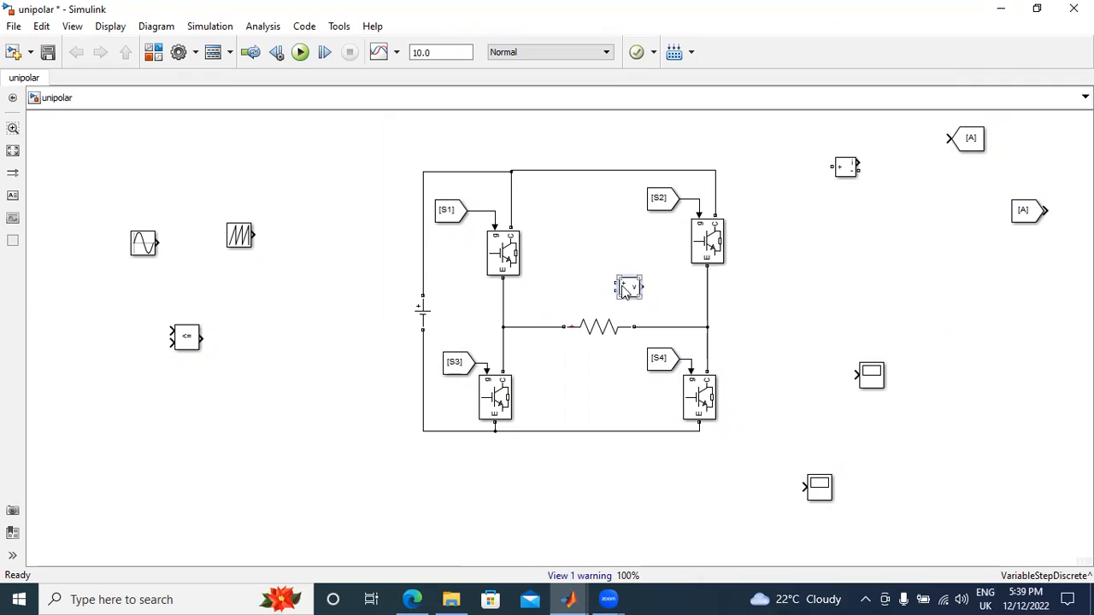
key(ctrl+r)
click(694, 306)
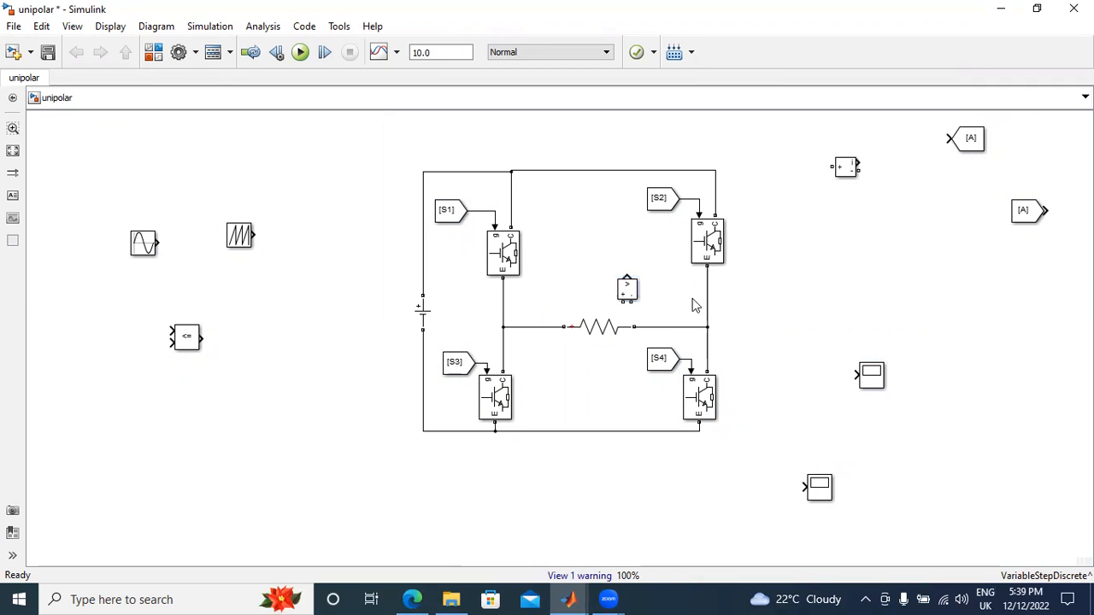
Wire the rotated Voltage Measurement block across the resistor and move its negative wire's branch away from the resistor terminal
mouse_move(630, 298)
mouse_down()
mouse_move(607, 284)
mouse_move(537, 320)
mouse_move(555, 326)
mouse_up()
drag(631, 293, 652, 312)
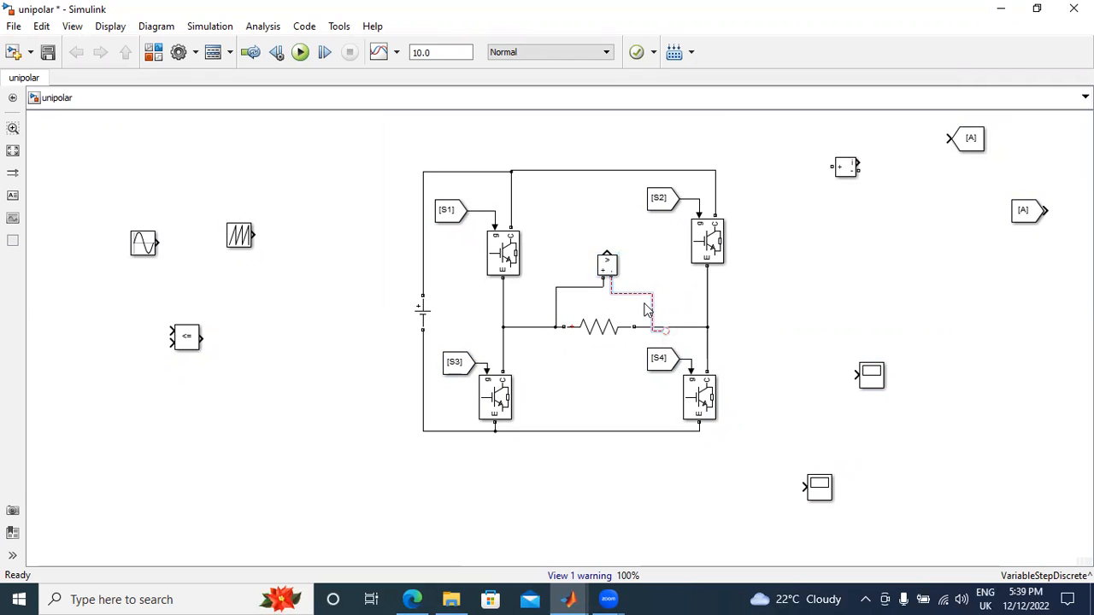
drag(611, 278, 666, 325)
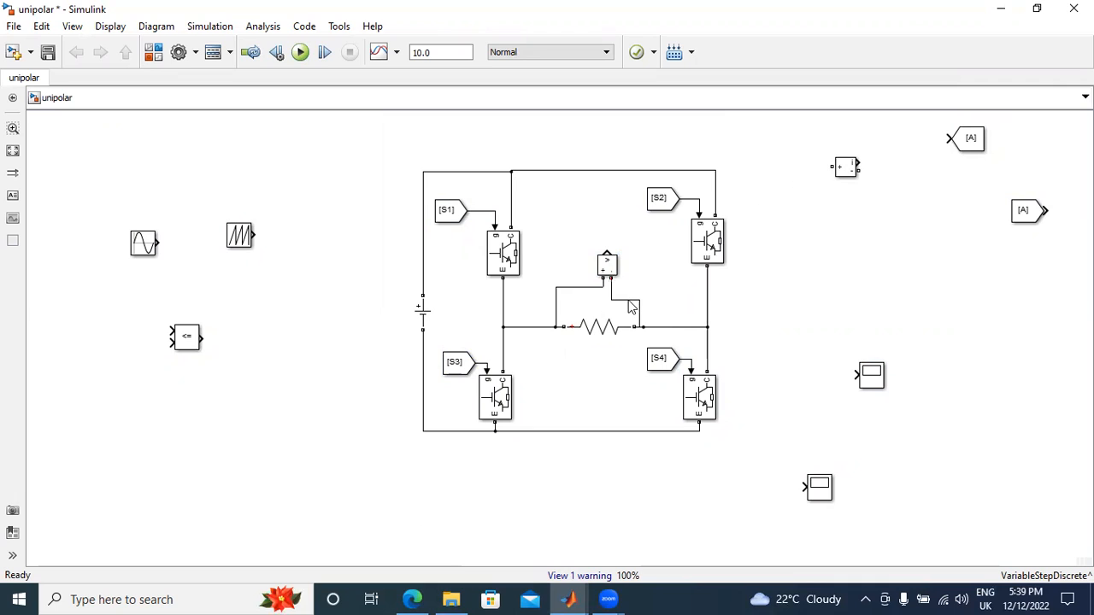
click(639, 310)
click(643, 311)
click(649, 305)
drag(642, 312, 672, 313)
click(801, 282)
Rotate the Goto block, attach it to the Voltage Measurement output and set its Goto tag to V0
mouse_move(959, 142)
mouse_down()
mouse_move(848, 188)
mouse_move(582, 256)
mouse_move(596, 224)
mouse_move(607, 253)
mouse_up()
key(ctrl+r)
click(607, 221)
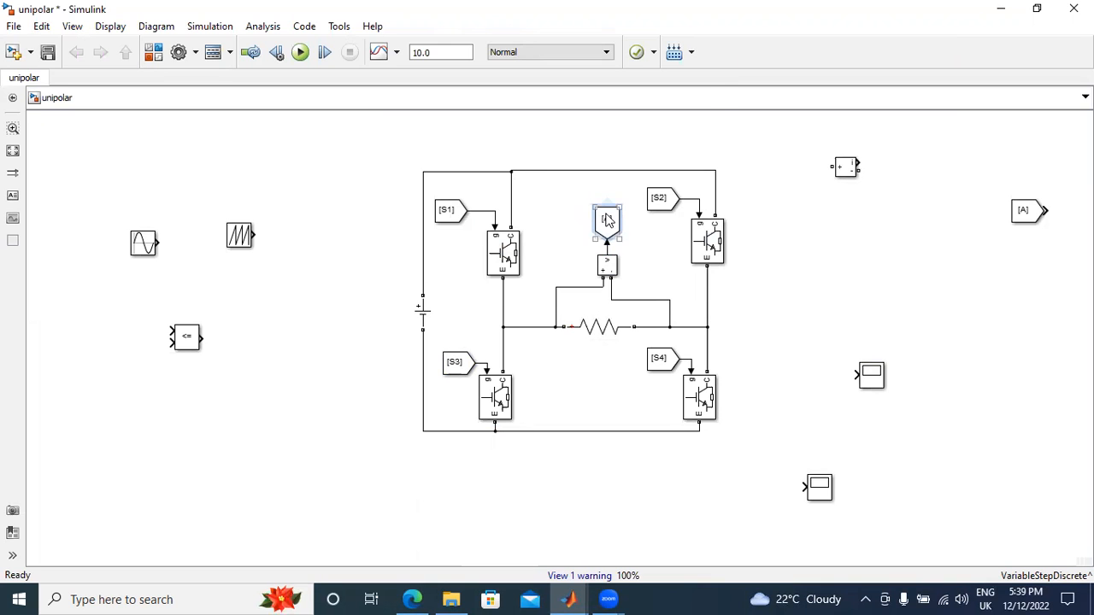
double_click(607, 220)
key(BackSpace)
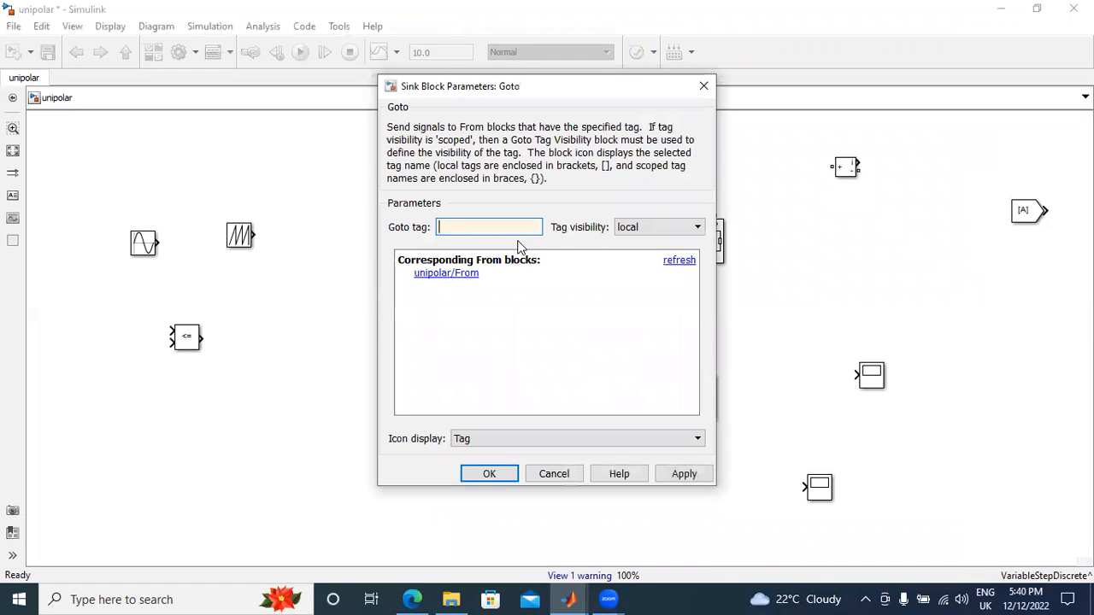
text(V0)
click(685, 474)
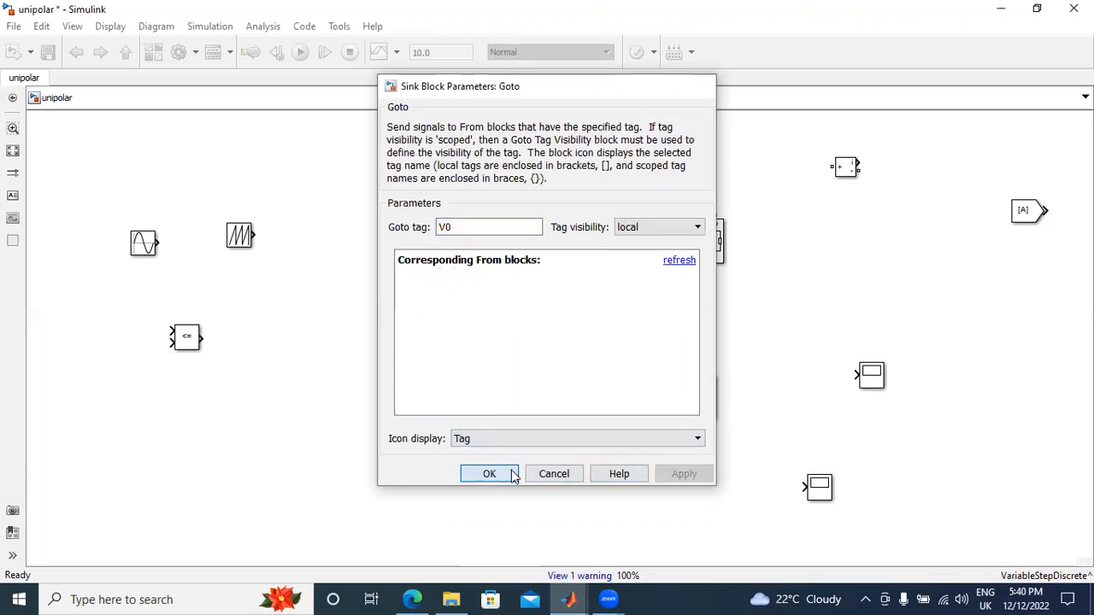
click(508, 475)
click(794, 351)
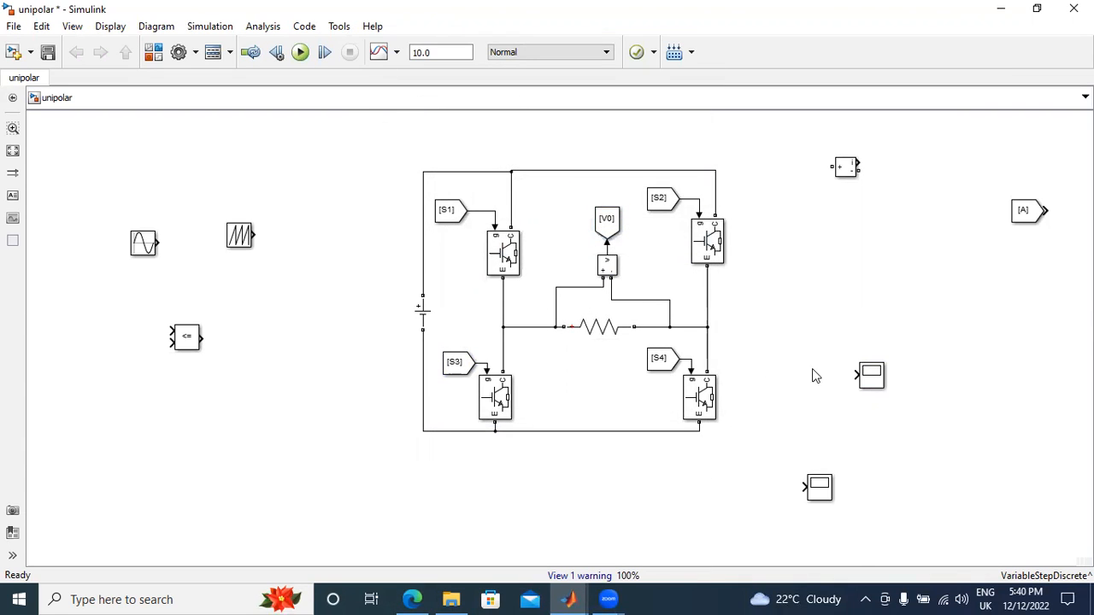
Connect the original From block to Scope1 and set its Goto tag to V0
drag(1028, 216, 816, 380)
drag(840, 382, 858, 376)
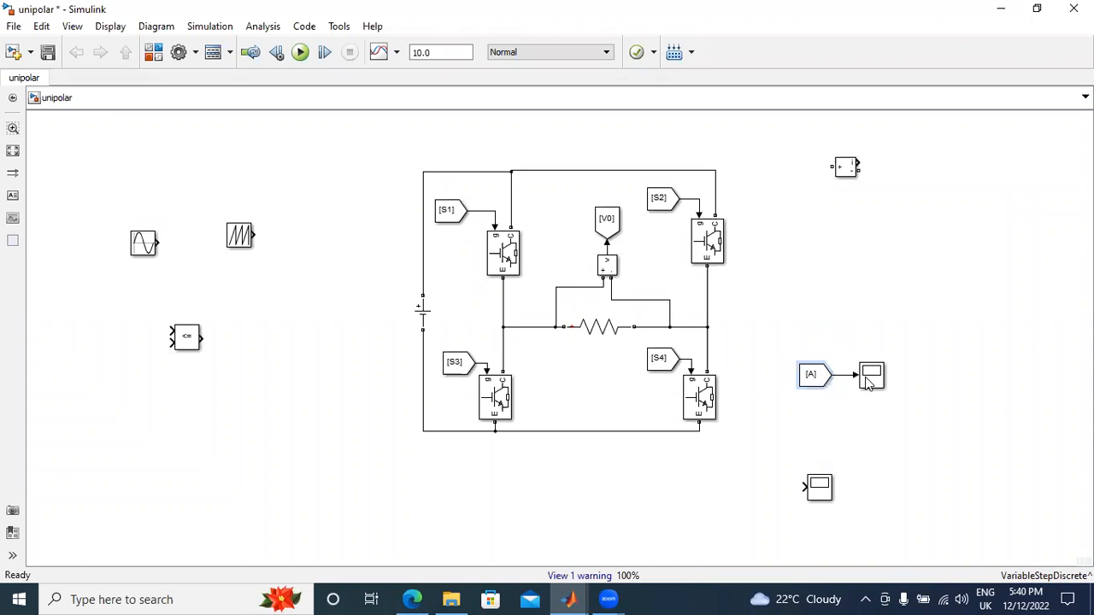
double_click(813, 376)
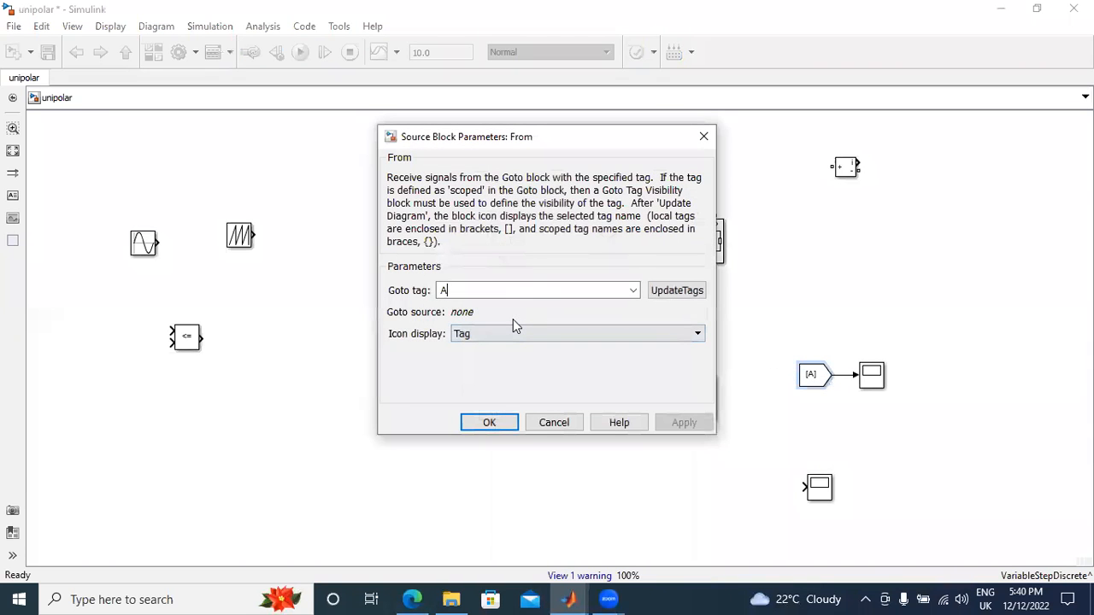
key(BackSpace)
text(v)
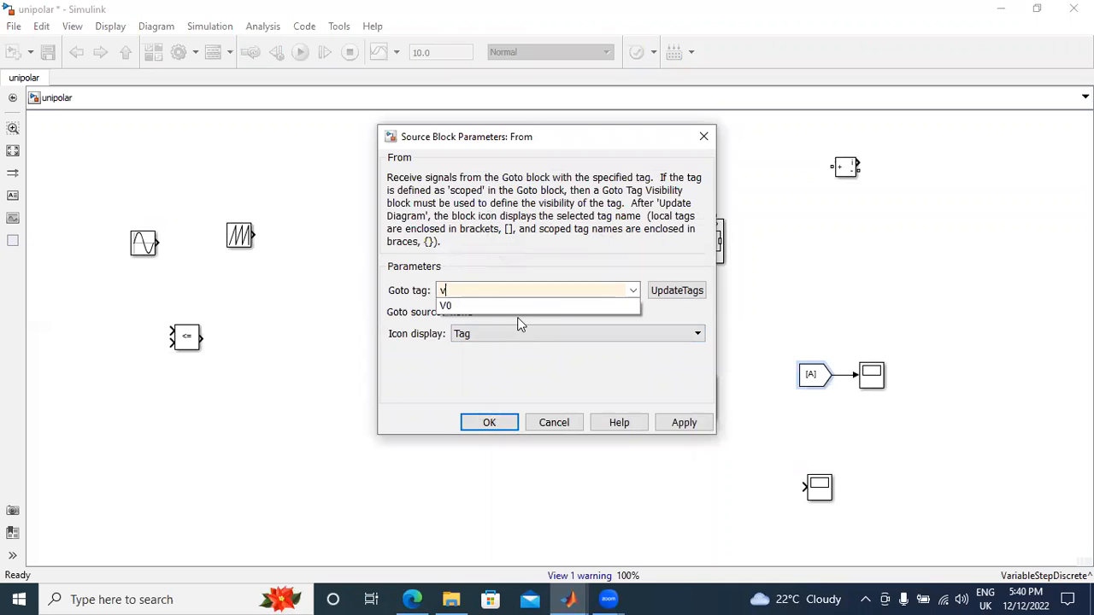
click(514, 309)
click(684, 422)
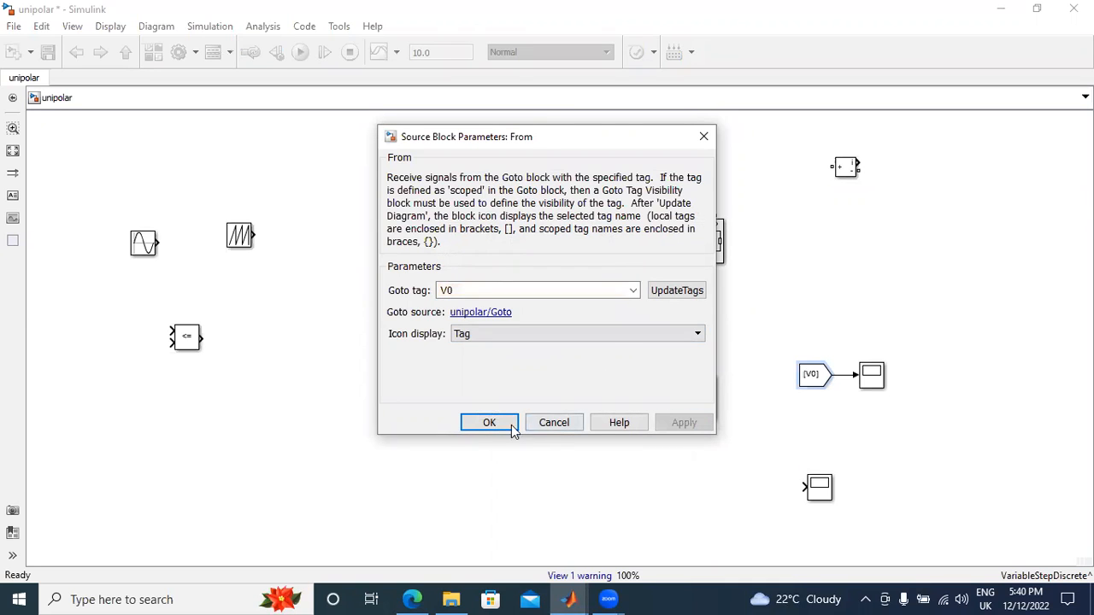
click(483, 424)
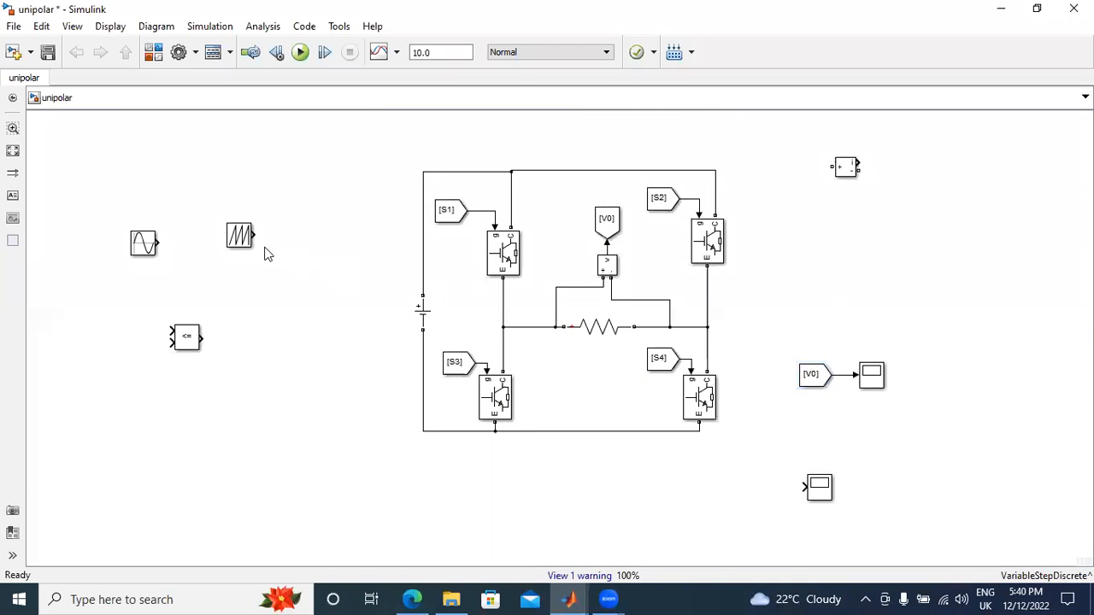
Arrange the Sine Wave above the Repeating Sequence and wire them to the first and second inputs of the Relational Operator
drag(147, 245, 123, 245)
drag(237, 236, 121, 307)
drag(184, 334, 213, 237)
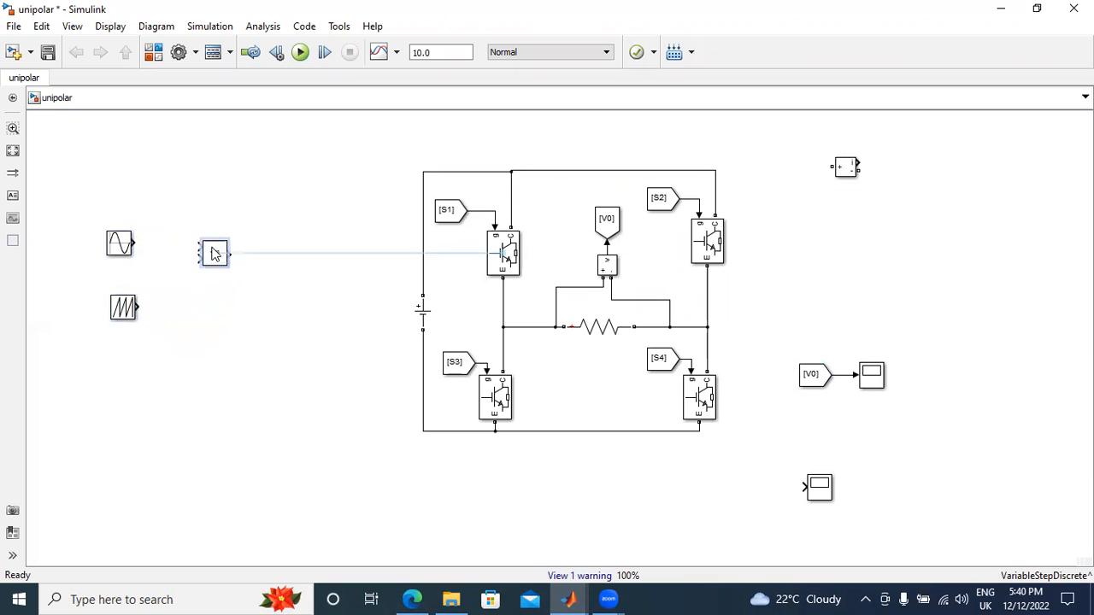
click(152, 246)
drag(141, 309, 199, 255)
Set the Relational Operator's comparison to >=
double_click(213, 254)
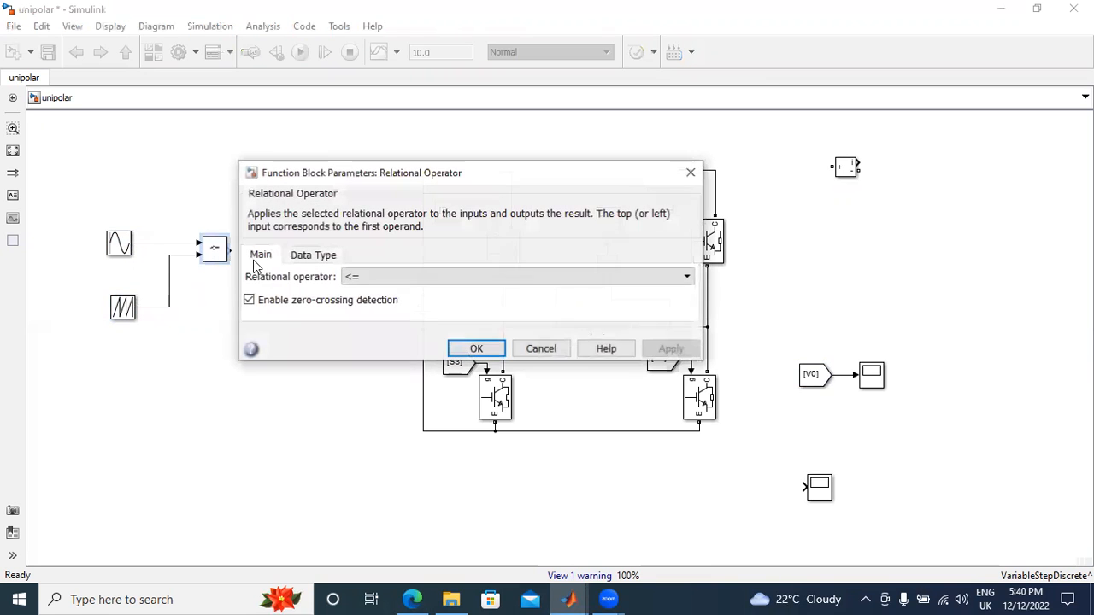
click(367, 277)
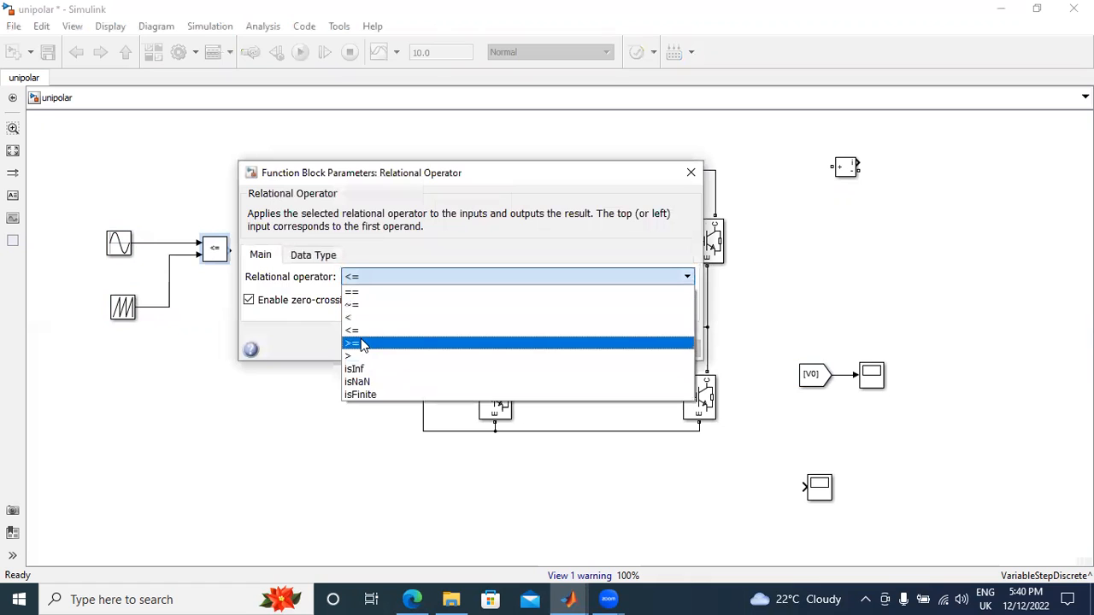
click(358, 342)
click(655, 350)
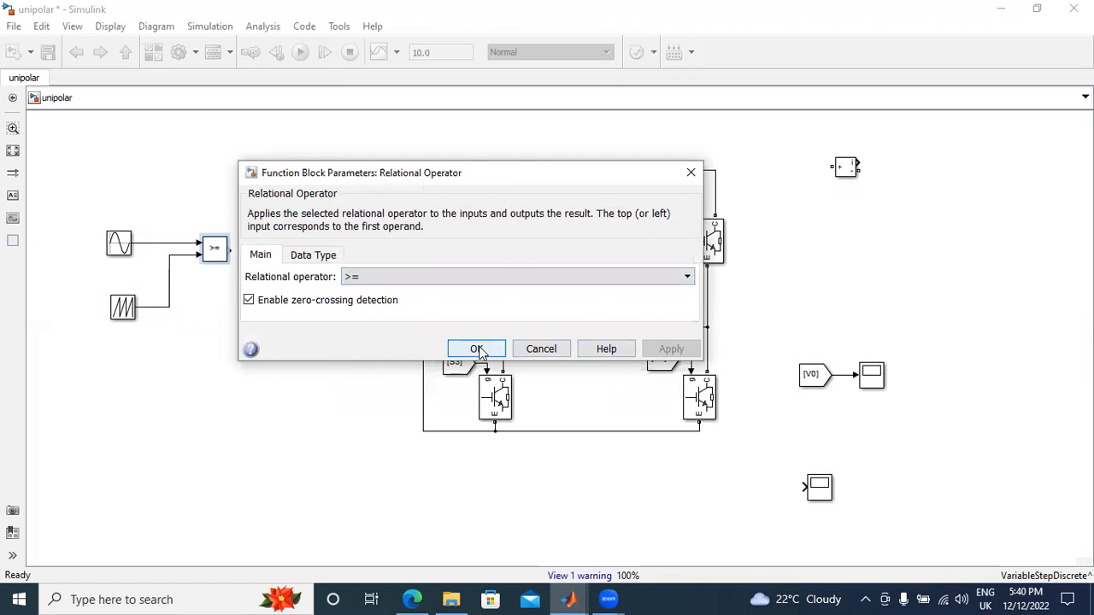
click(458, 357)
Copy the Sine Wave and Relational Operator below the Repeating Sequence, and wire the copied sine to the copied operator's first input
click(122, 245)
drag(124, 246, 130, 417)
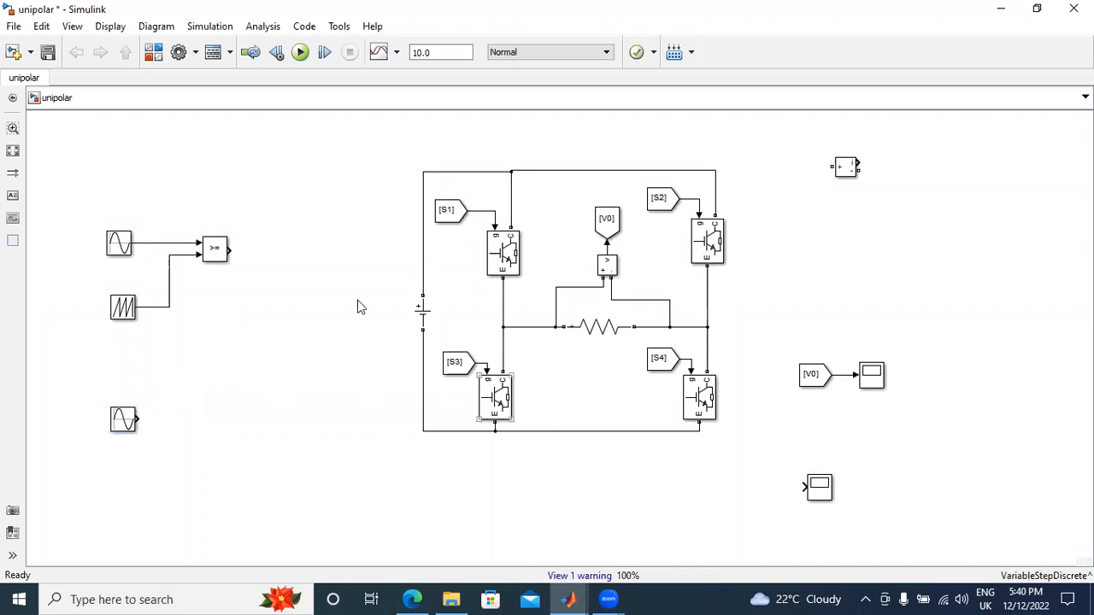
drag(215, 249, 216, 381)
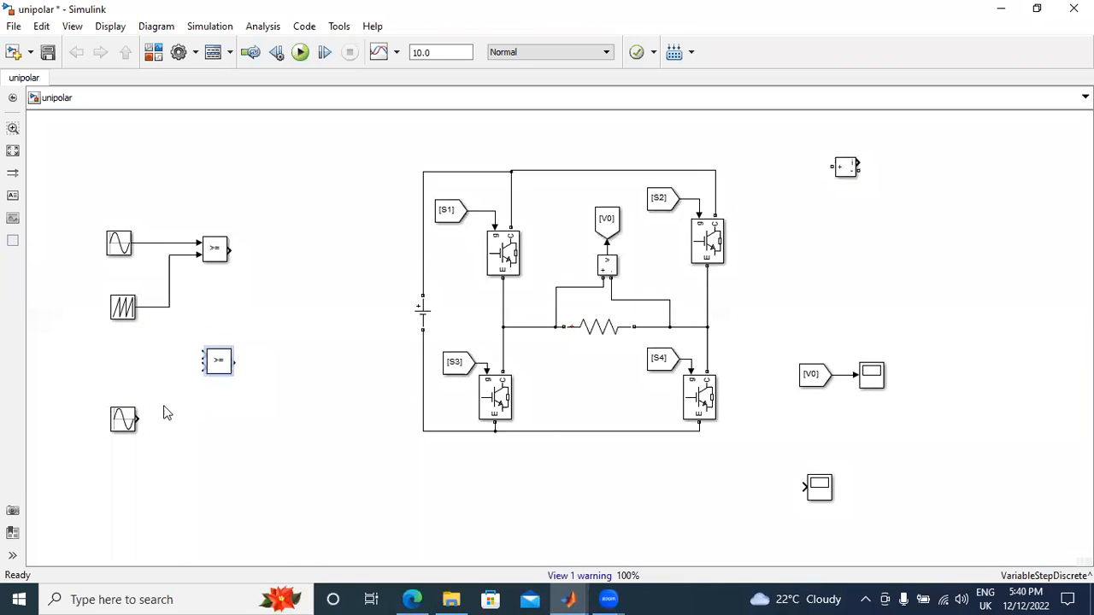
click(127, 423)
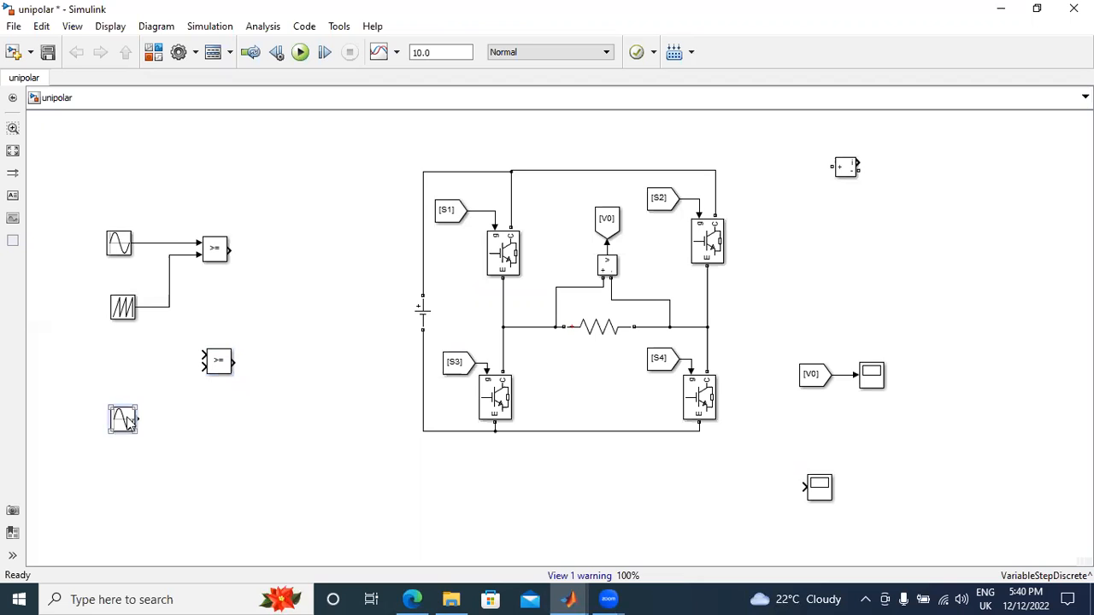
drag(139, 418, 205, 366)
drag(128, 409, 128, 355)
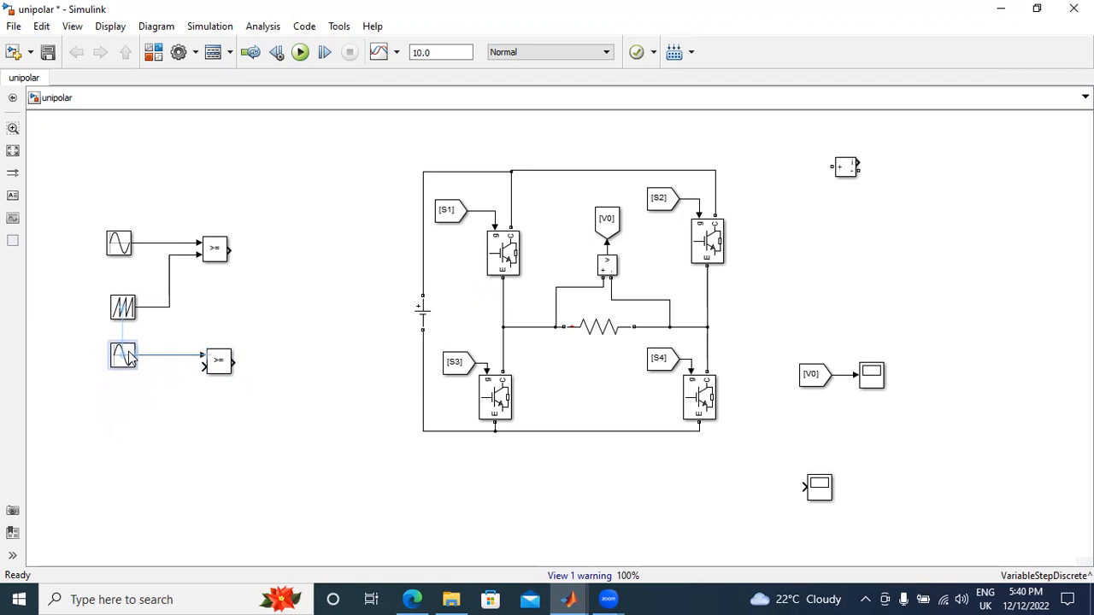
Wire the Repeating Sequence output to the second input of the lower Relational Operator
drag(201, 366, 166, 308)
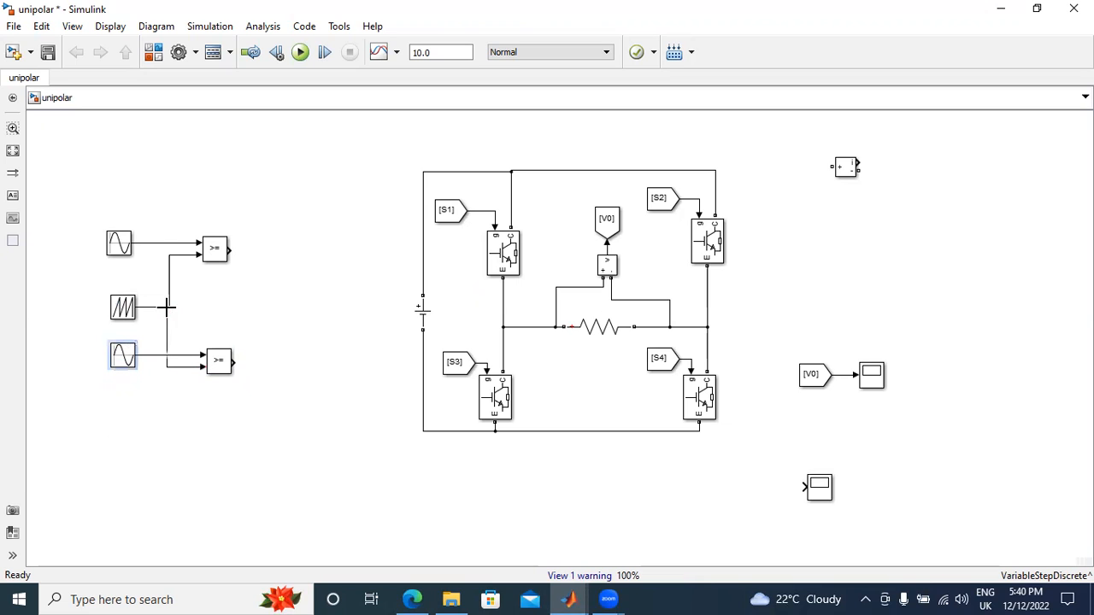
click(215, 296)
click(803, 375)
drag(812, 374, 297, 356)
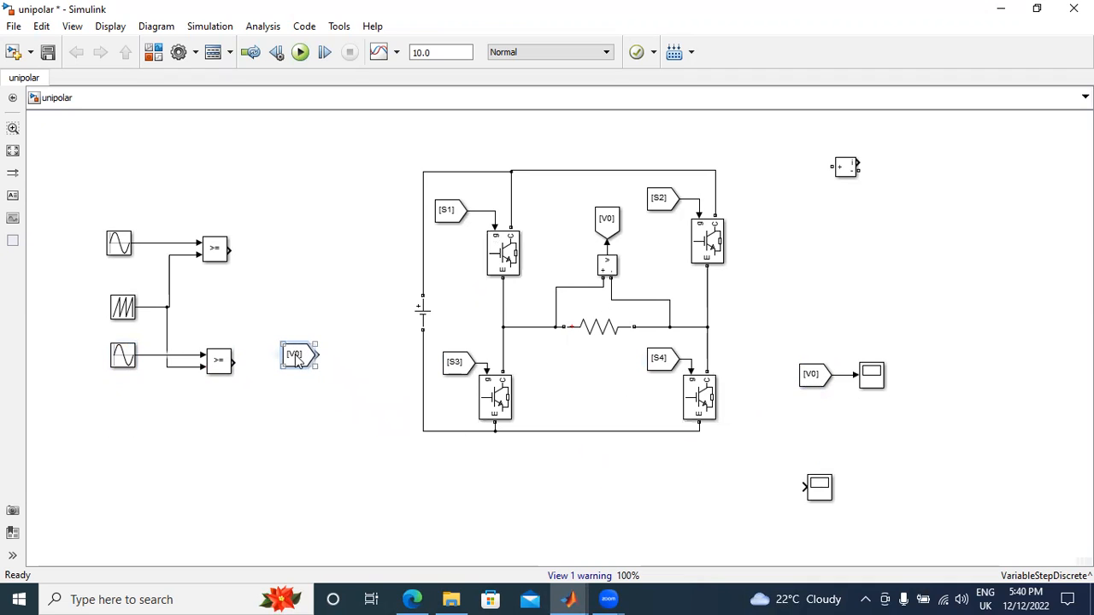
key(Delete)
Copy the V0 Goto block beside the upper Relational Operator, rotate it to face the operator, and connect it to the operator's output
drag(609, 224, 299, 285)
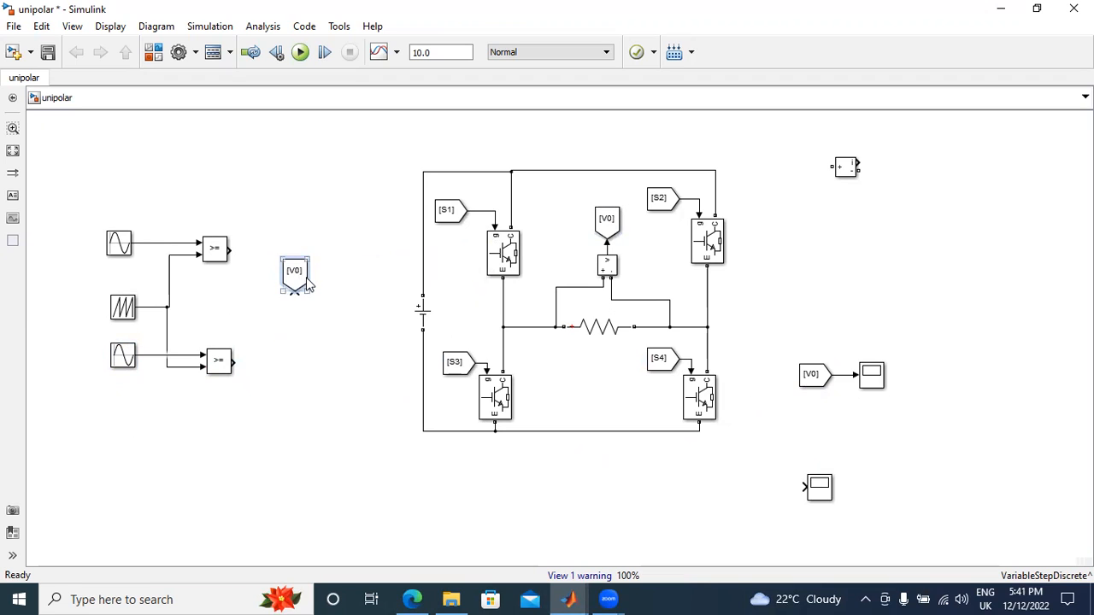
key(ctrl+r)
drag(307, 281, 319, 244)
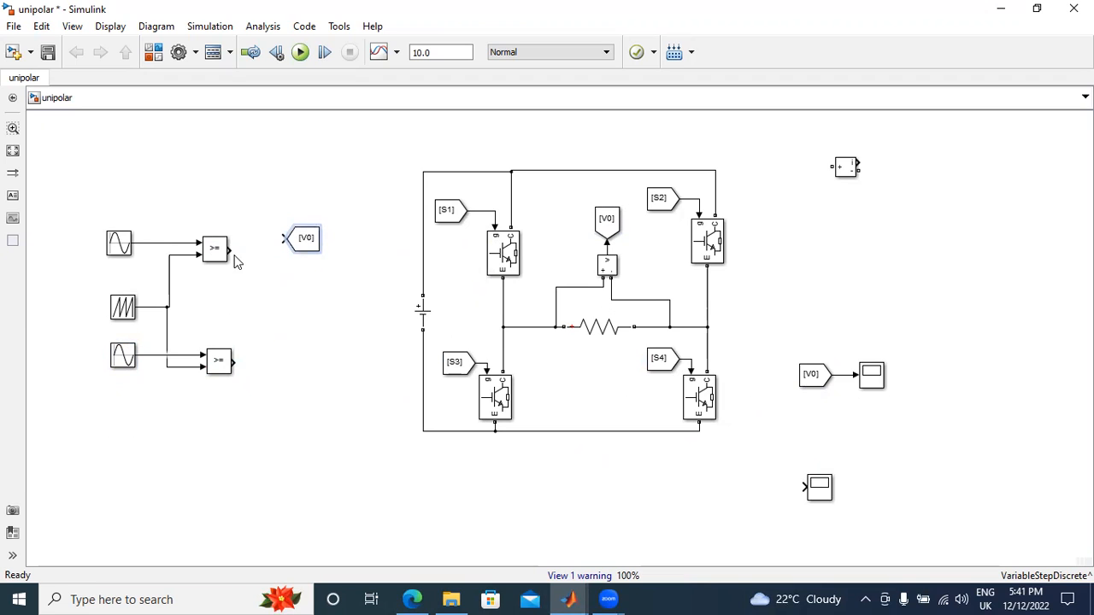
drag(228, 248, 311, 253)
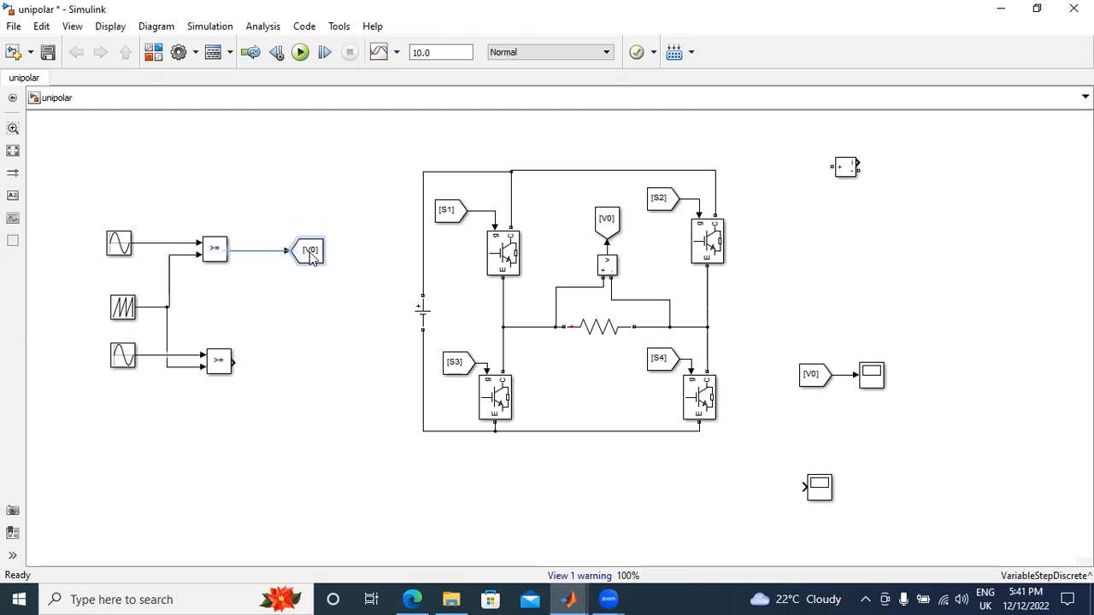
Add a Logical Operator block from the Logic and Bit Operations library and place it below the copied Goto block
click(154, 53)
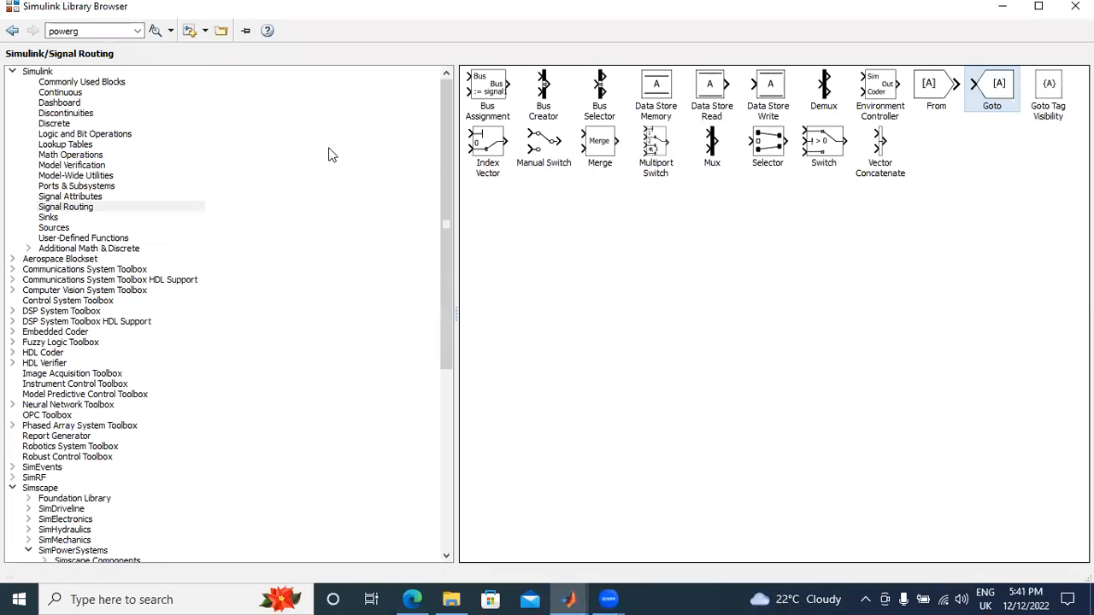
click(87, 138)
click(495, 205)
right_click(495, 205)
click(530, 212)
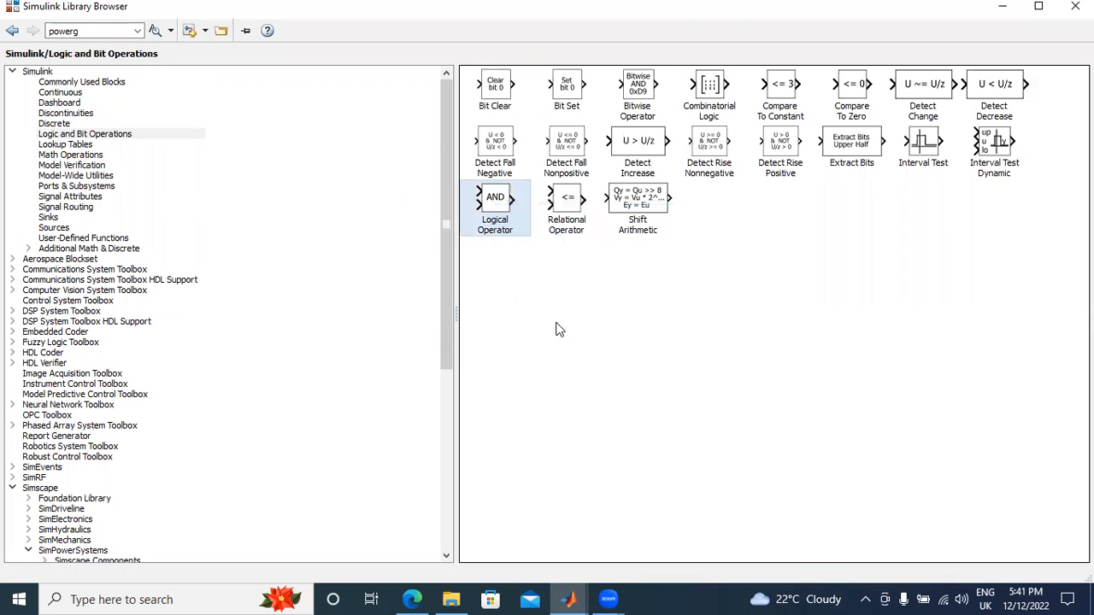
click(577, 598)
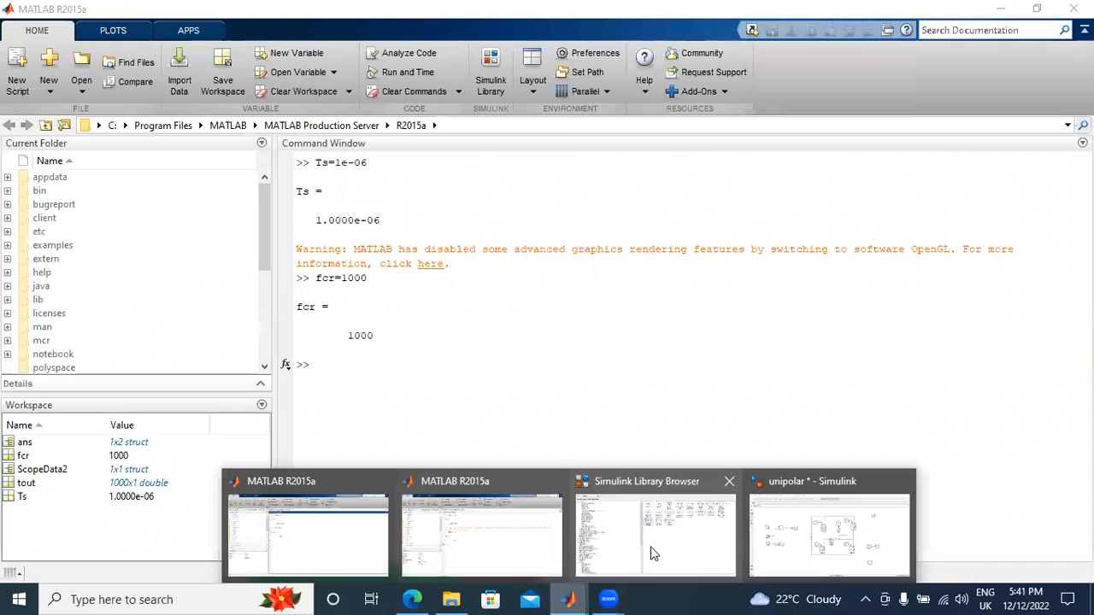
click(655, 530)
click(833, 568)
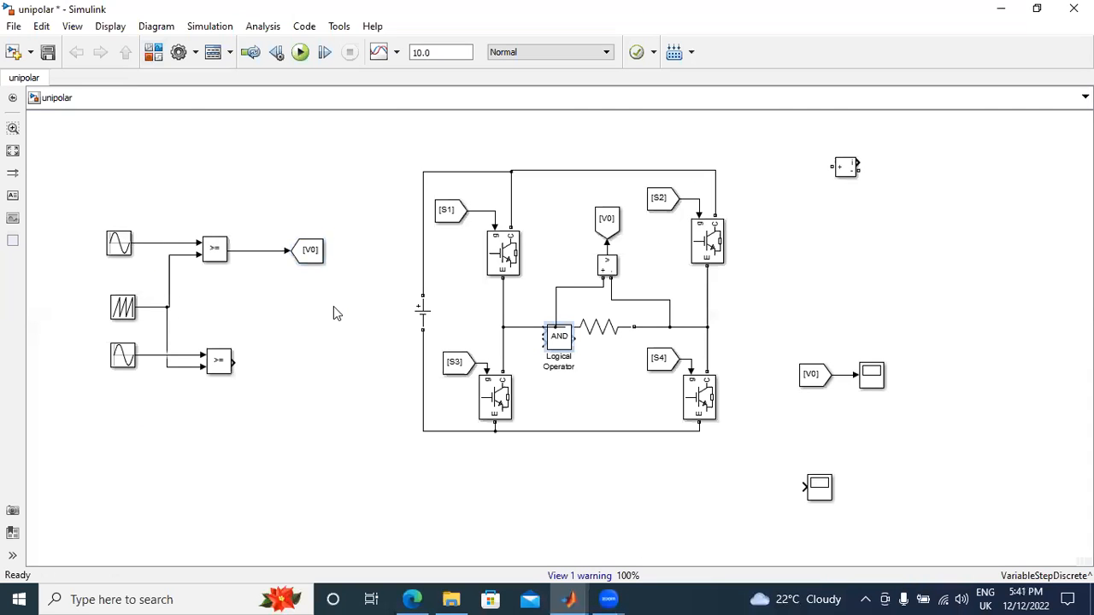
drag(549, 343, 283, 324)
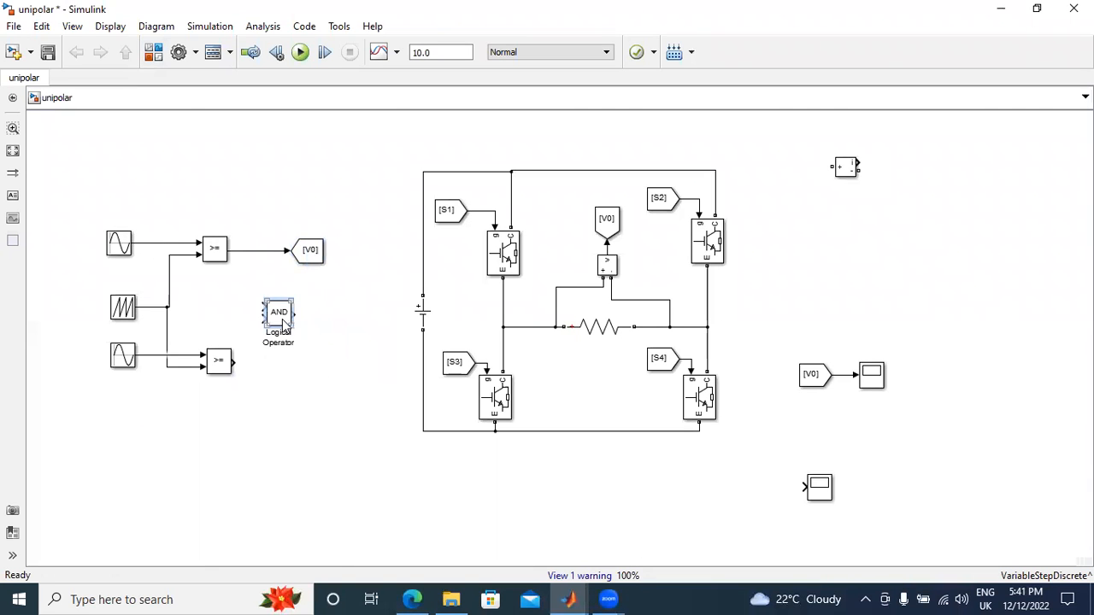
Set the Logical Operator block's operator to NOT
double_click(282, 318)
click(376, 318)
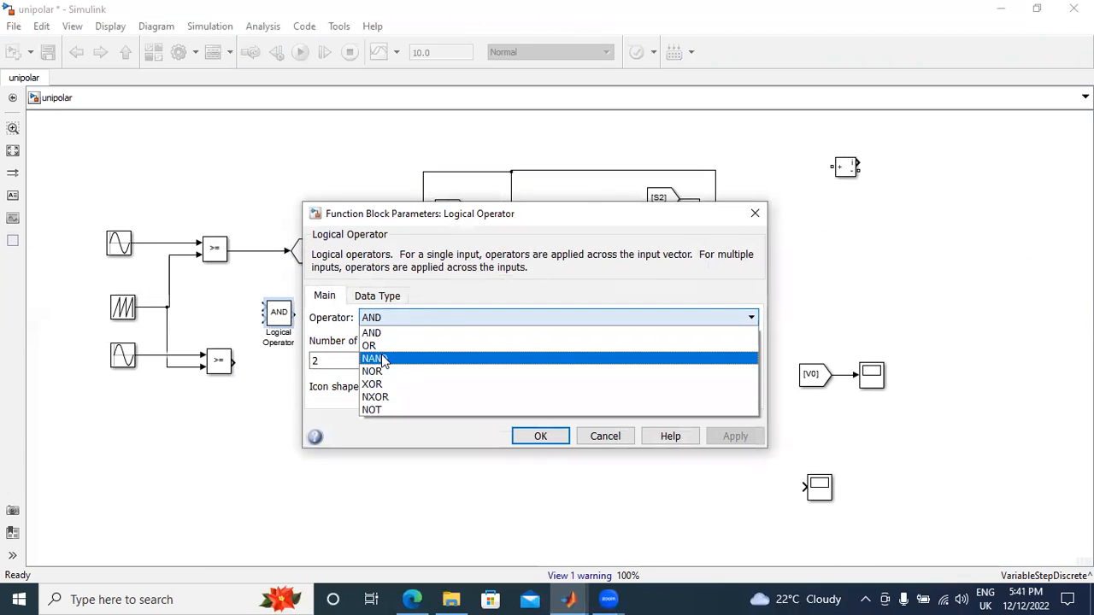
click(390, 409)
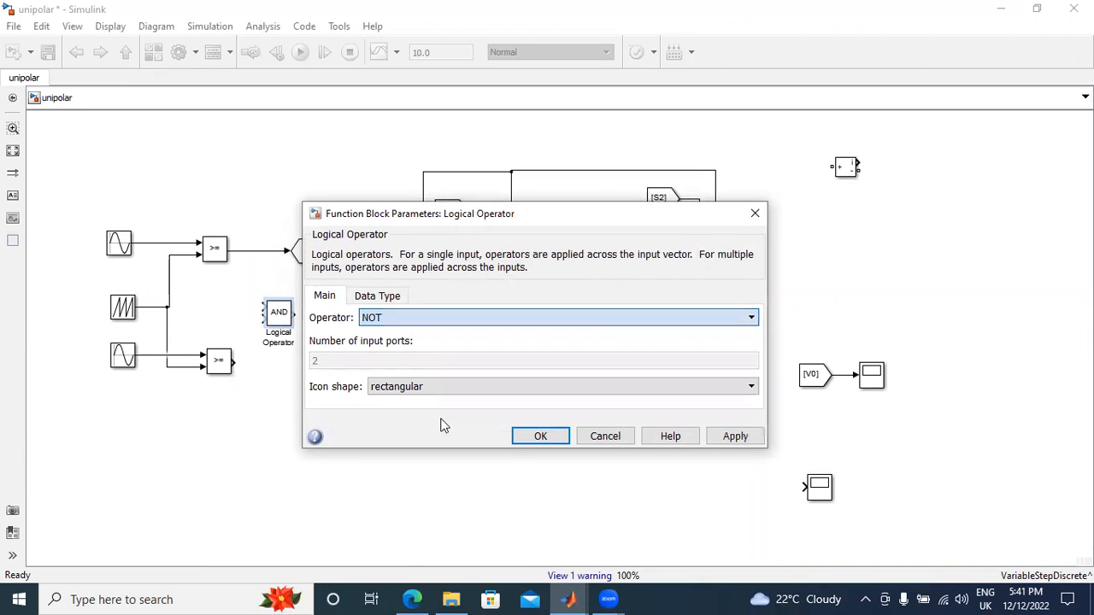
click(726, 440)
click(537, 436)
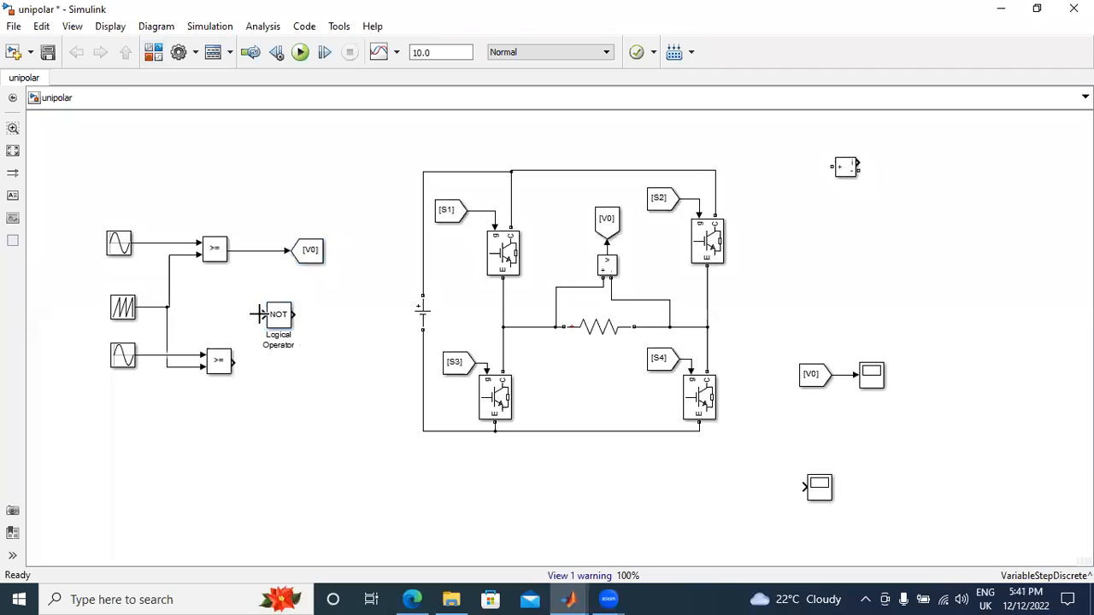
Branch the upper Relational Operator's output into the NOT block and connect a copy of the Goto block to the NOT output
mouse_move(261, 314)
mouse_down()
mouse_move(245, 251)
mouse_move(305, 256)
mouse_move(324, 322)
mouse_move(340, 314)
mouse_up()
click(309, 254)
Set the tag of the Goto block on the upper Relational Operator's output to S1
double_click(309, 251)
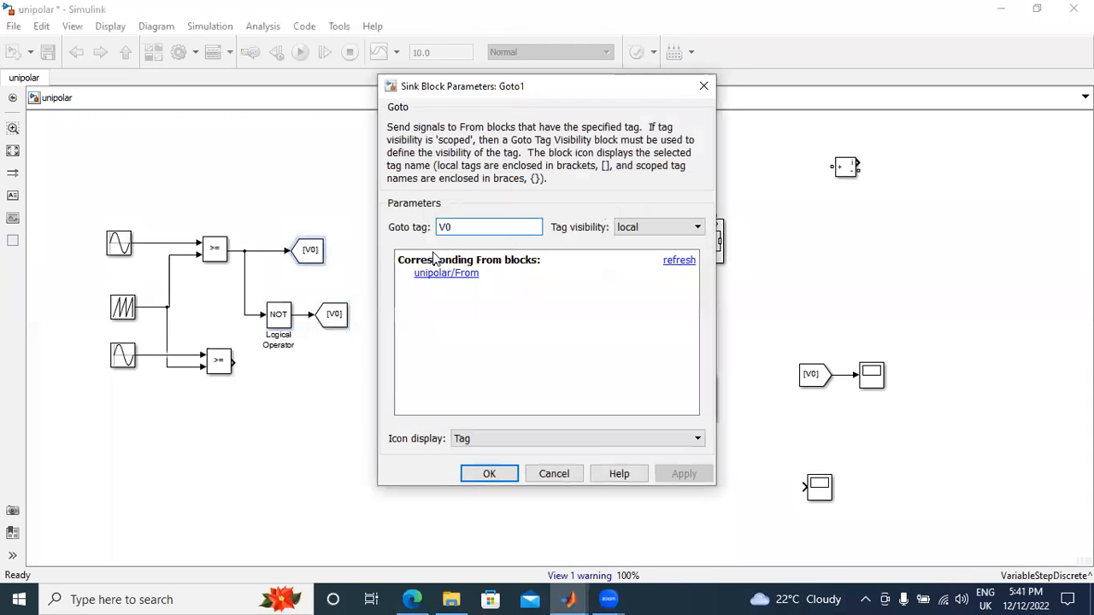
key(BackSpace)
text(S1)
click(684, 473)
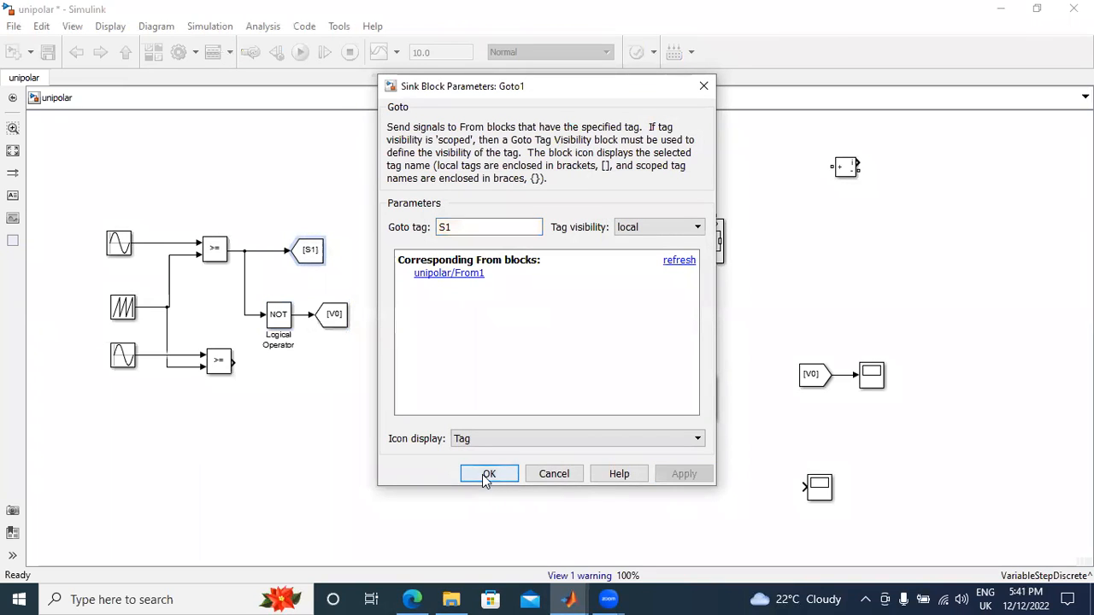
click(488, 475)
Set the tag of the Goto block on the NOT output to S3
double_click(334, 314)
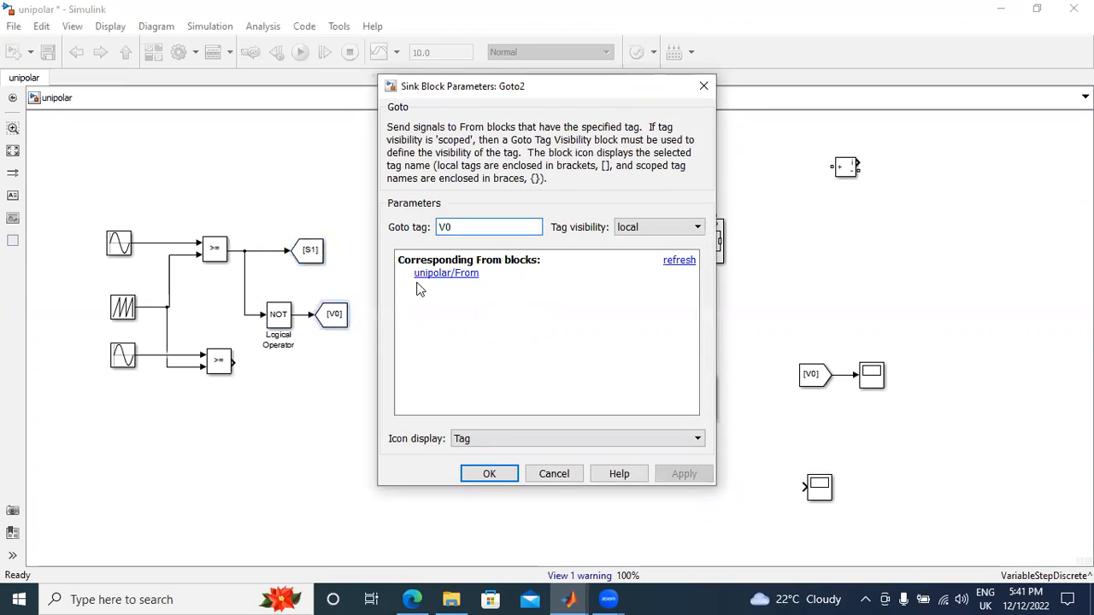
key(BackSpace)
key(BackSpace)
text(S3)
click(684, 473)
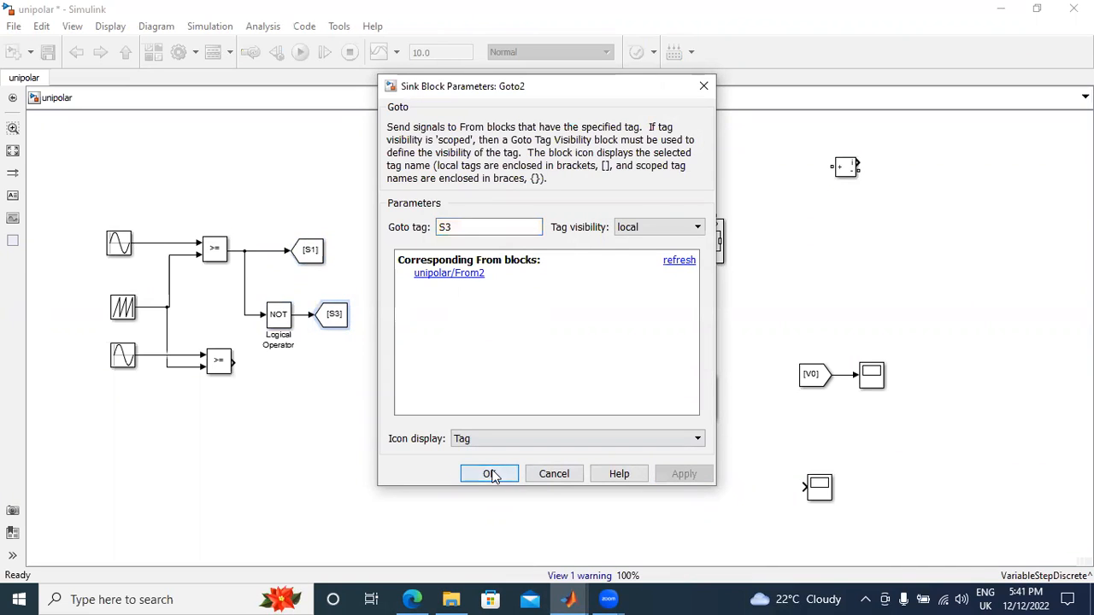
click(488, 474)
Connect a copy of the S1 Goto block to the lower Relational Operator's output and set its tag to S2
drag(306, 251, 332, 366)
click(274, 365)
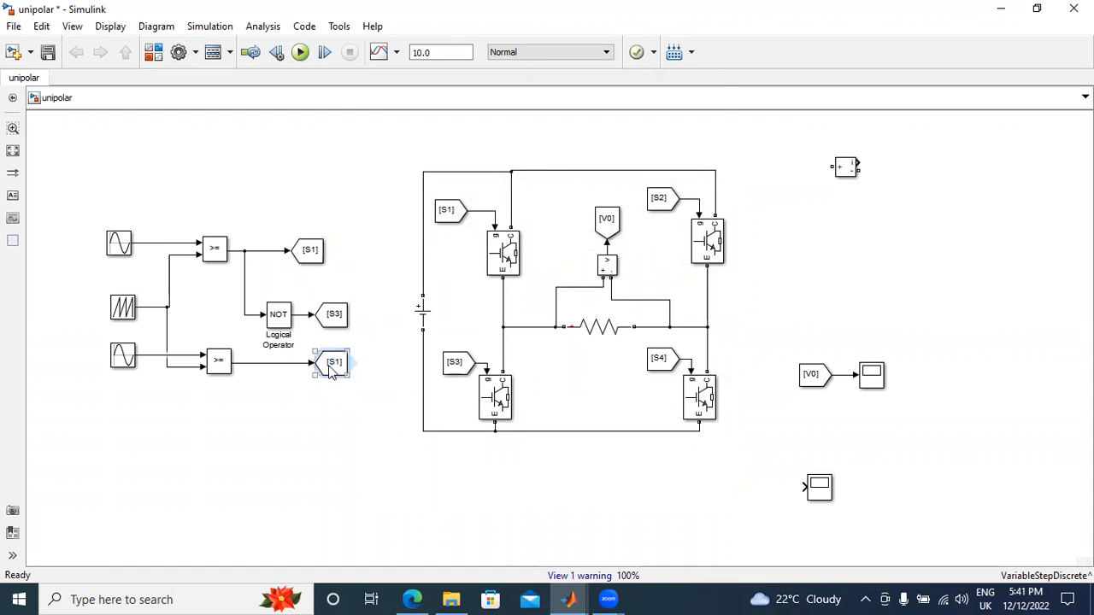
double_click(332, 366)
key(BackSpace)
text(2)
click(684, 474)
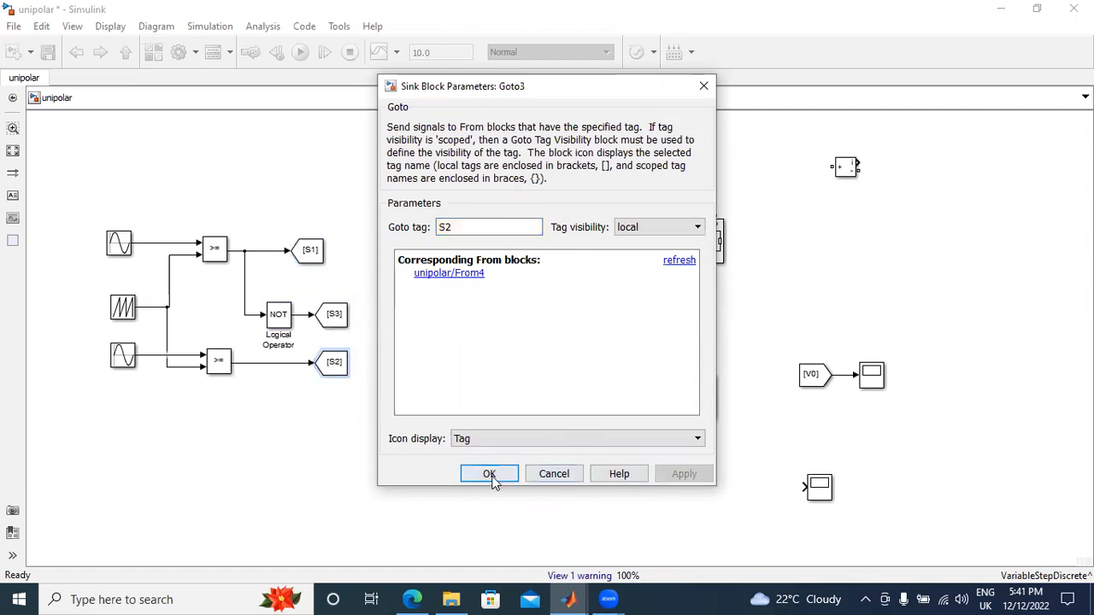
click(493, 481)
Copy the NOT and S2 Goto blocks below, branch the lower Relational Operator's output into the NOT copy, and connect it to the Goto copy
drag(282, 316, 254, 363)
drag(340, 369, 334, 422)
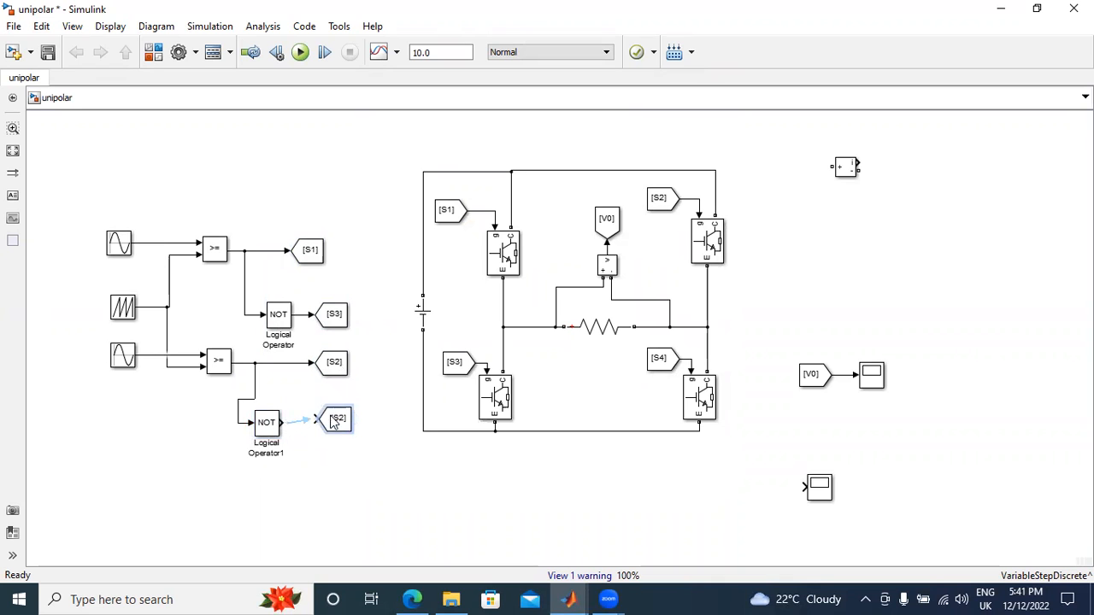
click(298, 427)
Set the lowest Goto block's tag to S4 and tidy the positions of the S4 and S1 Goto blocks
double_click(339, 418)
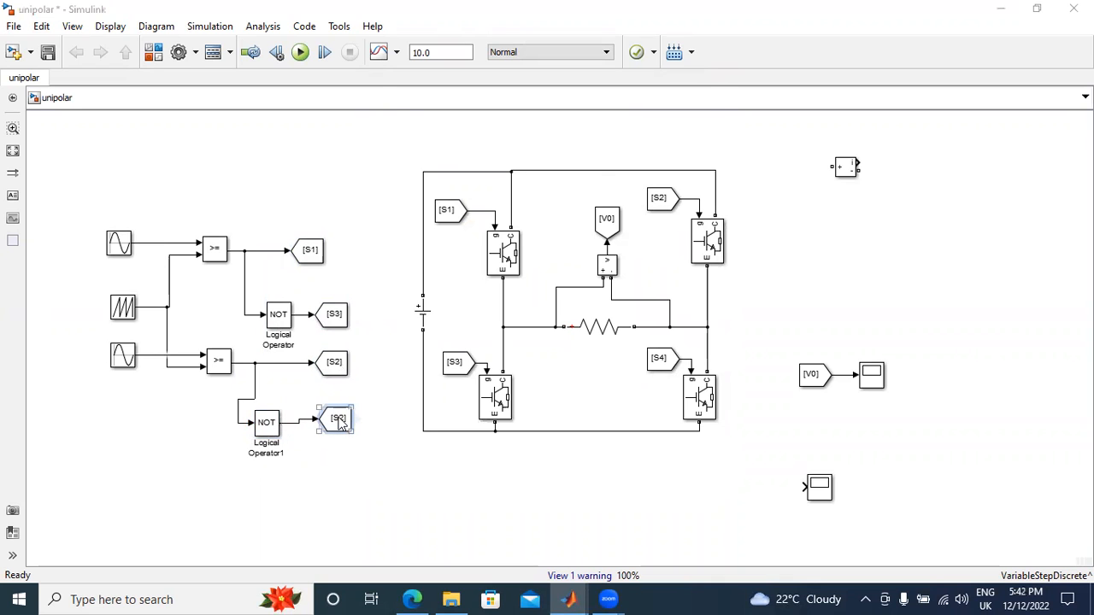
key(BackSpace)
text(4)
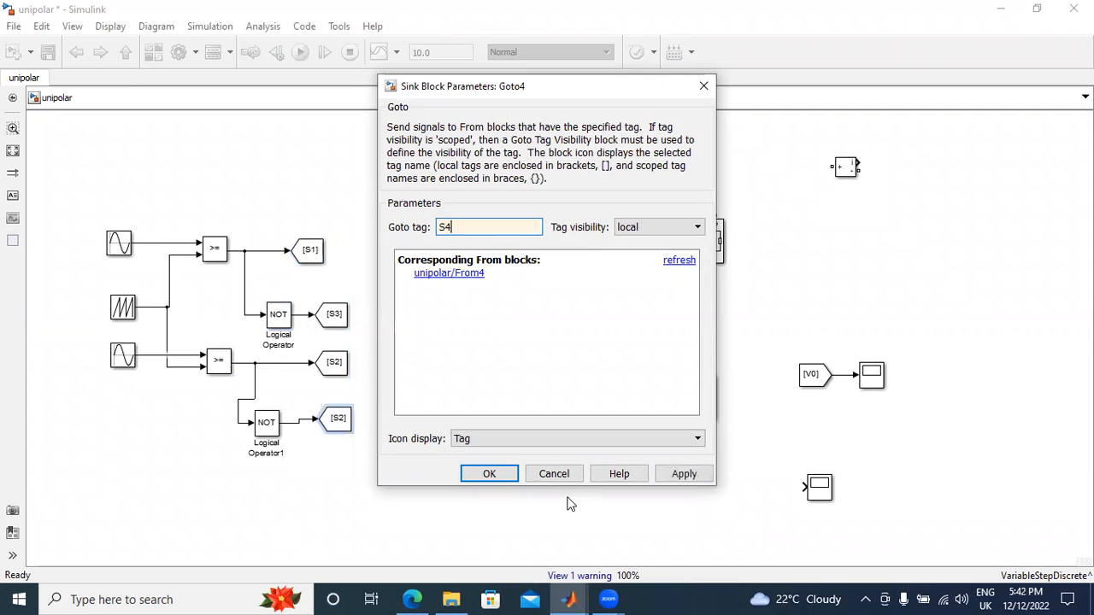
click(689, 476)
click(489, 474)
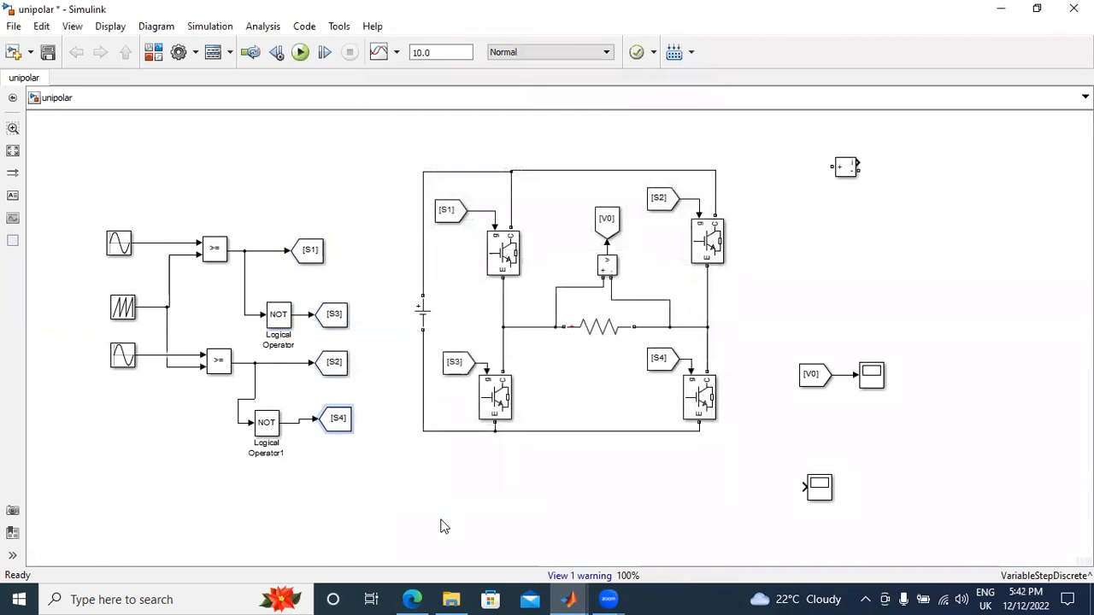
drag(342, 427, 346, 439)
drag(312, 251, 335, 249)
double_click(119, 243)
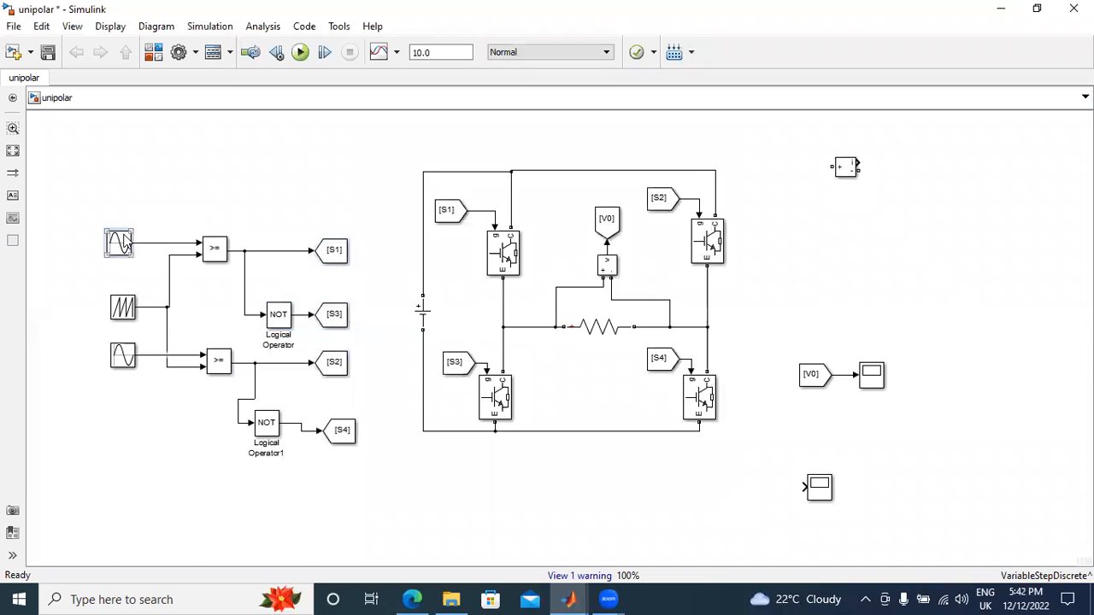
scroll(284, 297, down, 1)
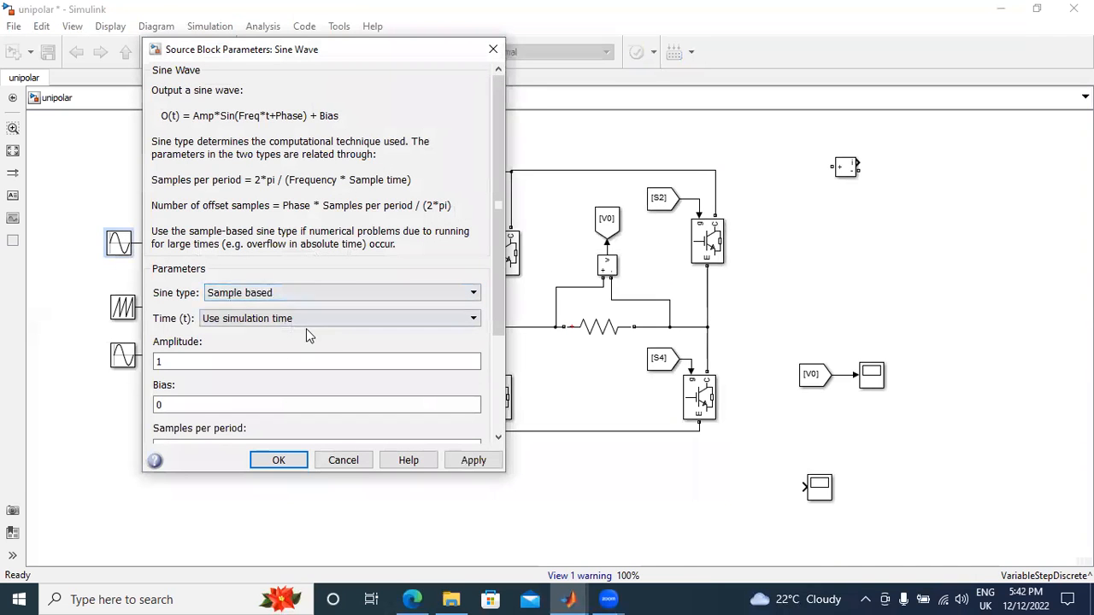
click(494, 49)
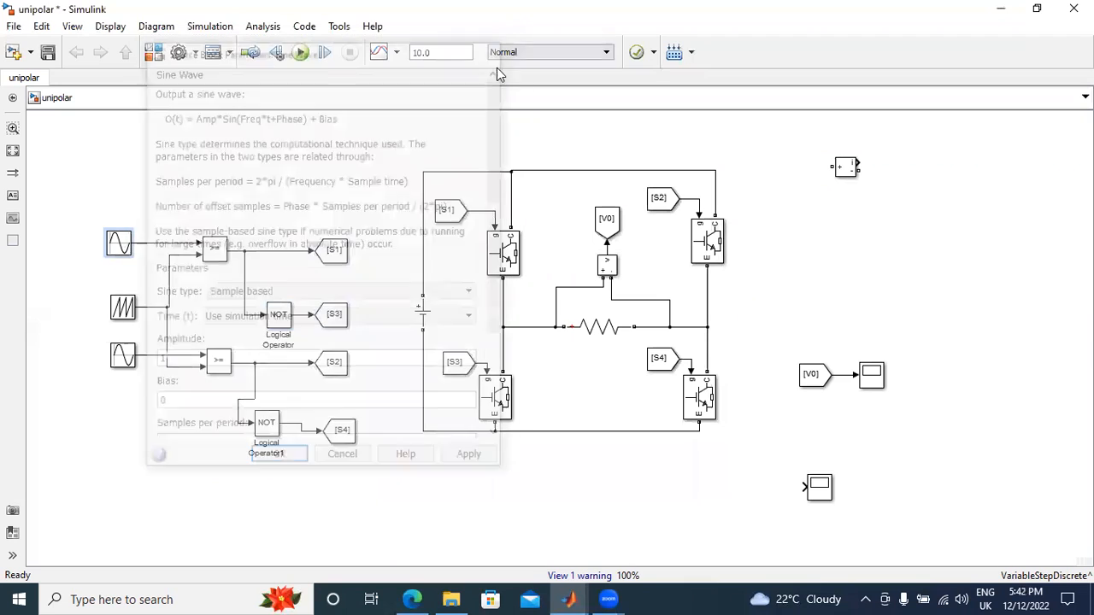
Set the upper Sine Wave's amplitude to ma and its frequency to 2*pi*5 rad/sec
double_click(118, 243)
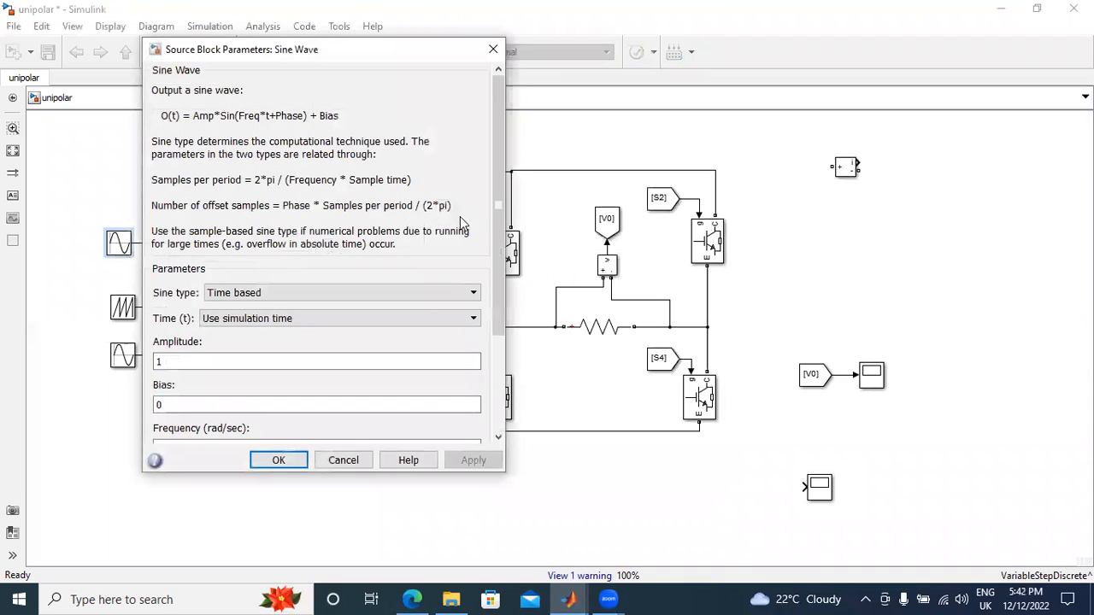
drag(499, 318, 509, 330)
scroll(303, 253, down, 3)
double_click(293, 222)
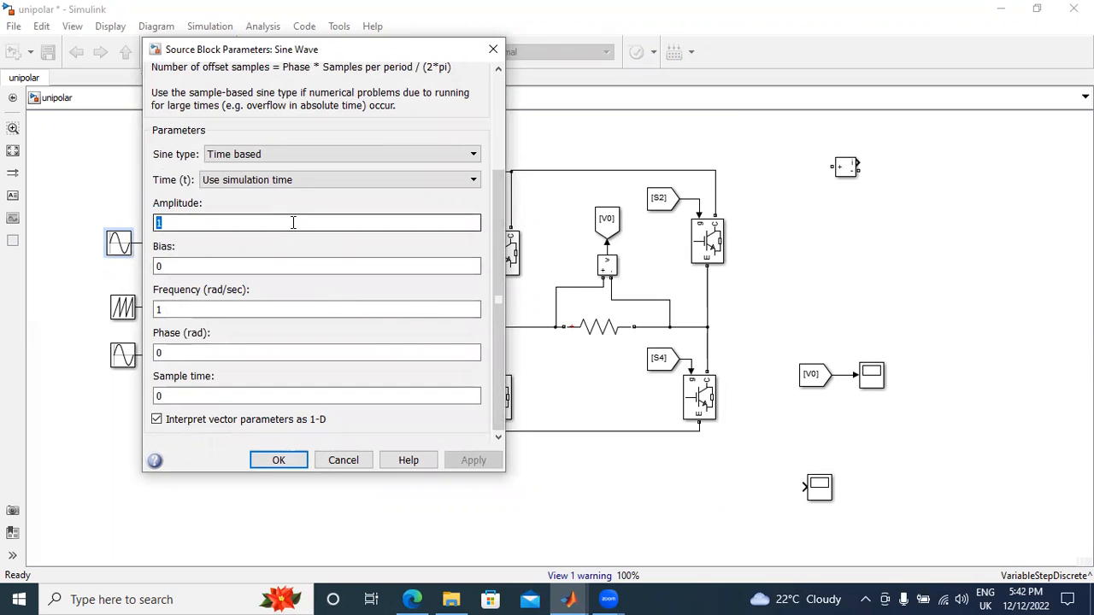
text(ma)
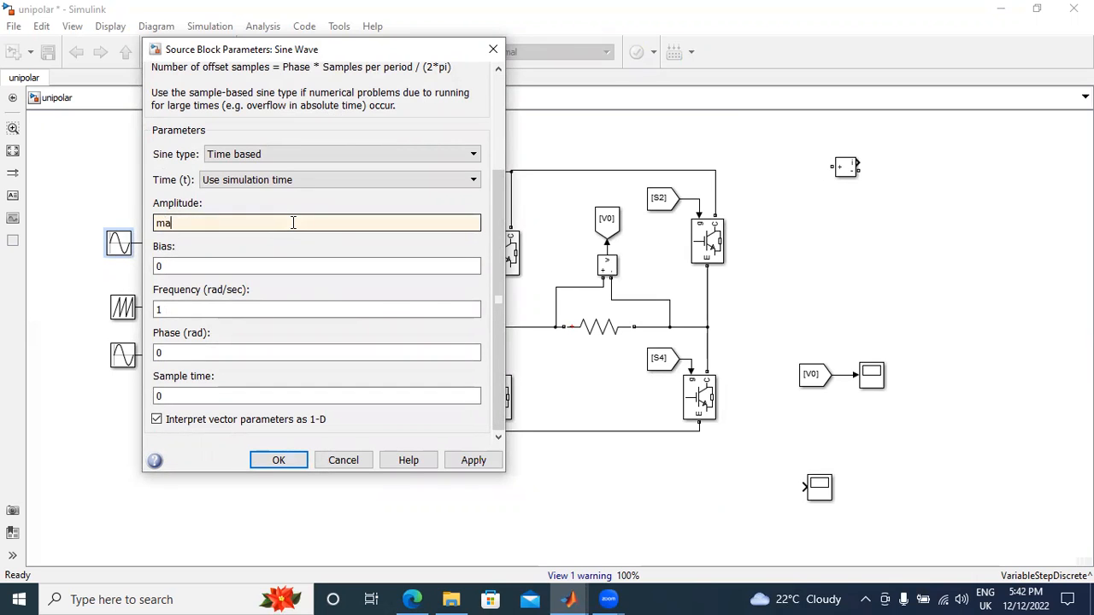
double_click(263, 309)
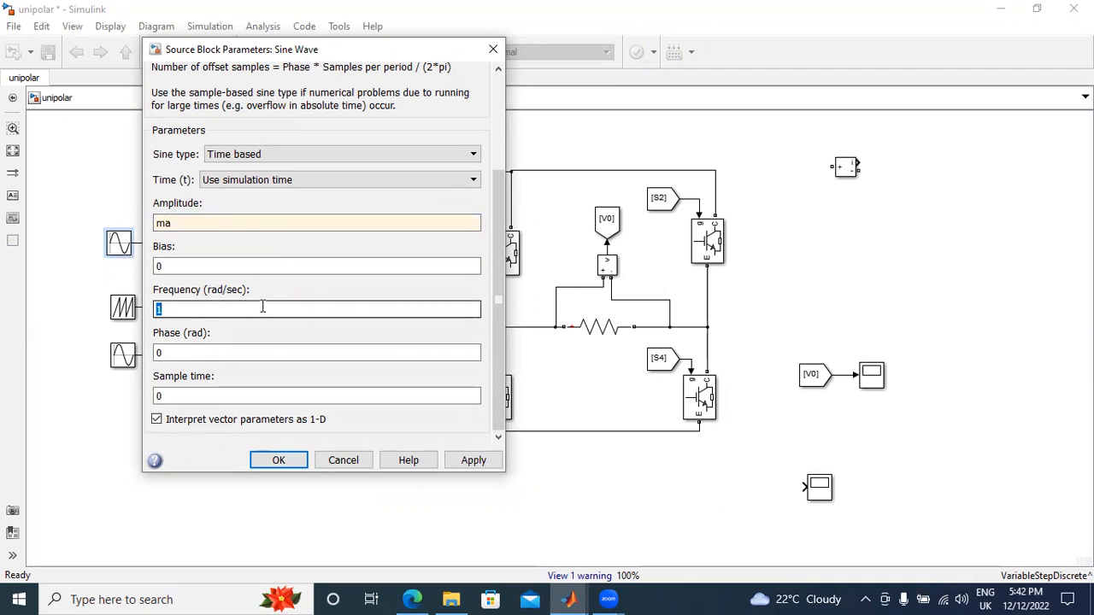
text(2*pi*5)
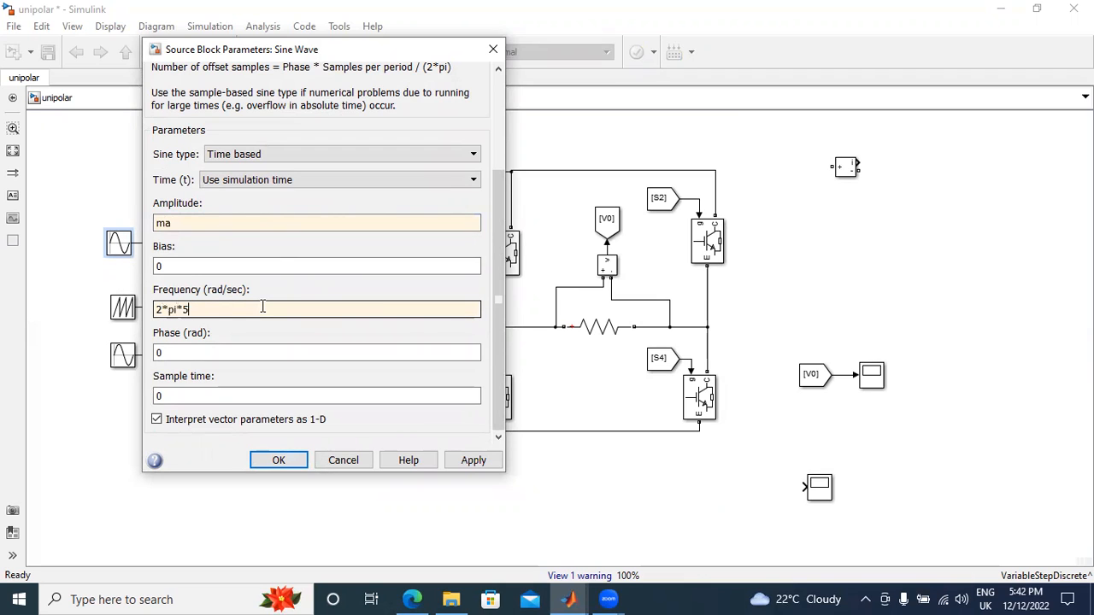
click(278, 317)
click(474, 462)
click(280, 461)
Set the lower Sine Wave block's amplitude to ma and its frequency to 2*pi*50 rad/sec
double_click(133, 352)
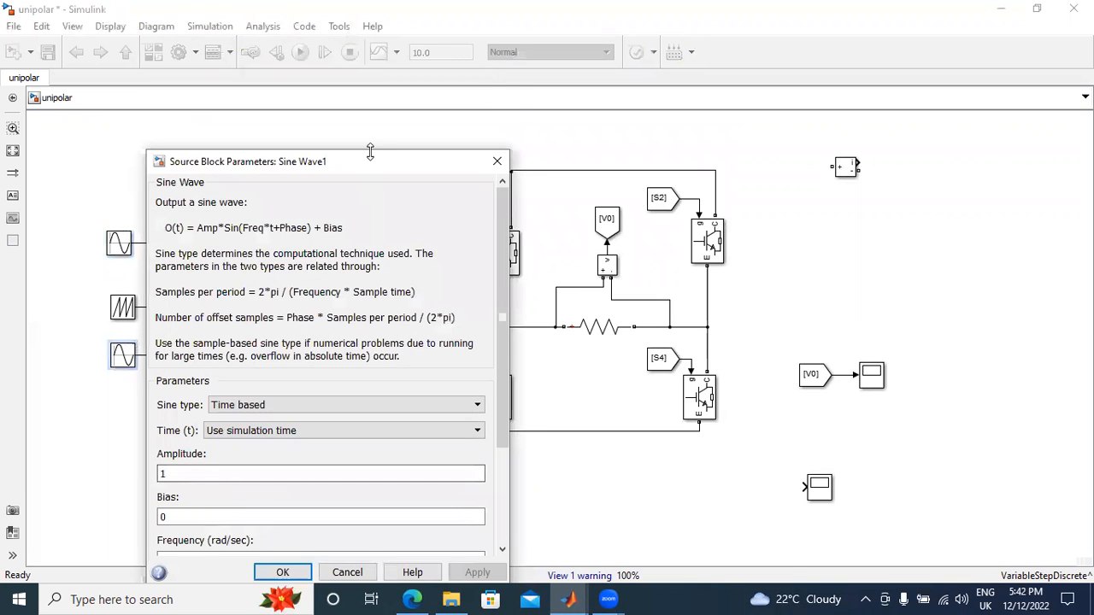
drag(370, 151, 370, 96)
scroll(497, 275, down, 3)
double_click(295, 332)
text(ma)
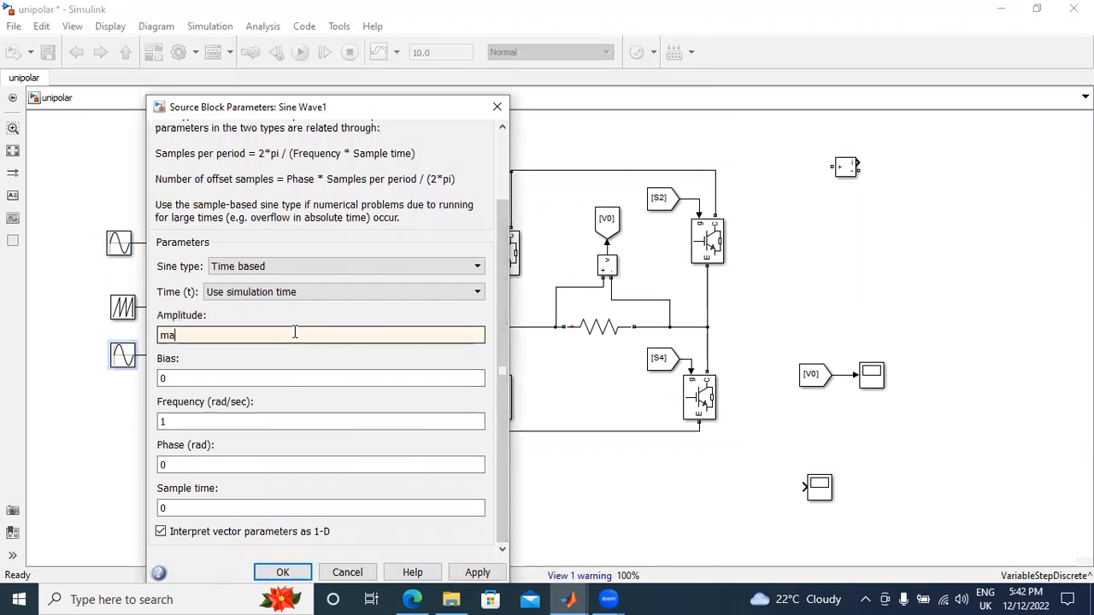
double_click(272, 416)
text(2*pi*50)
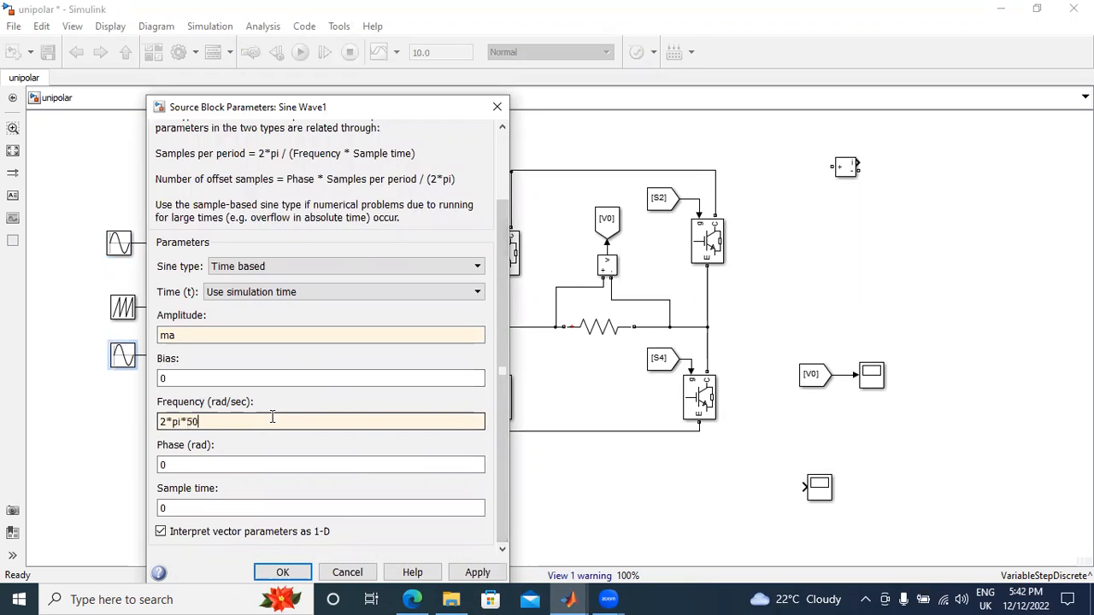
Set the lower Sine Wave block's phase to pi rad and apply its parameters
double_click(276, 467)
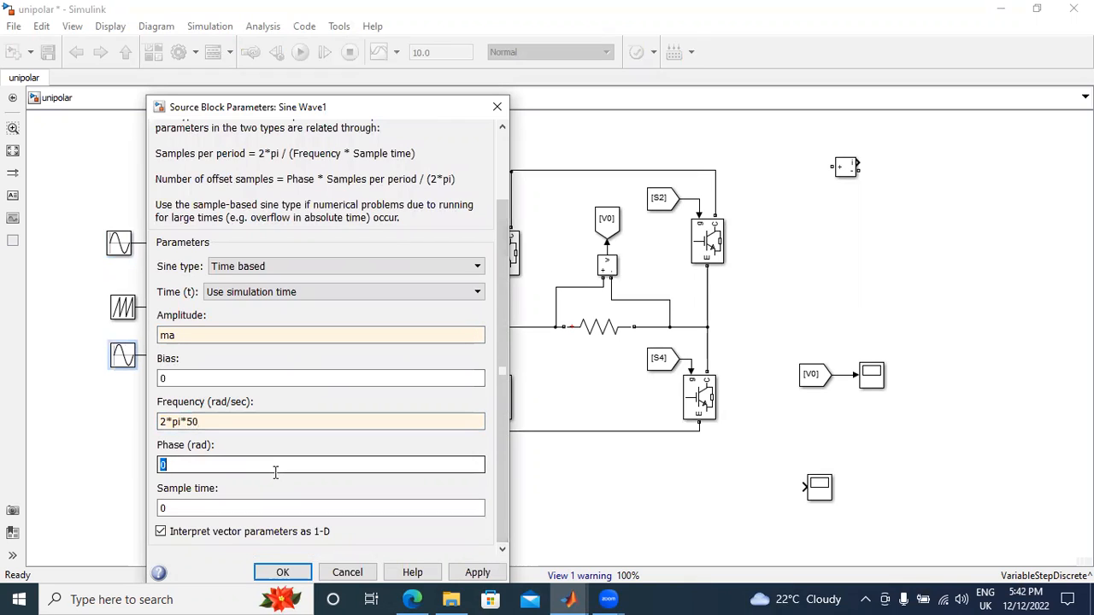
text(pi)
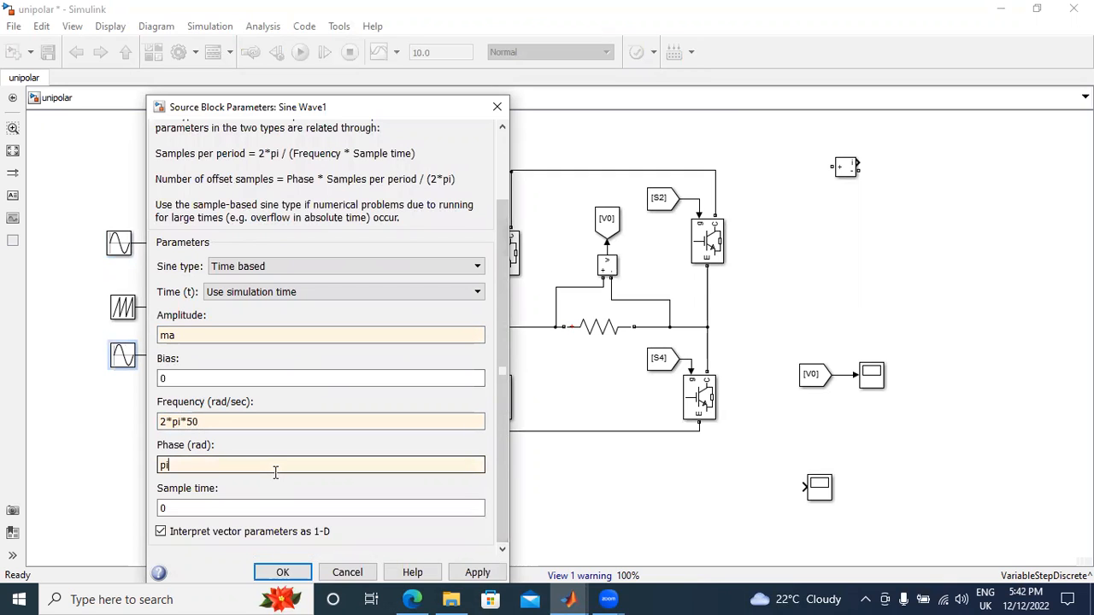
drag(361, 107, 322, 33)
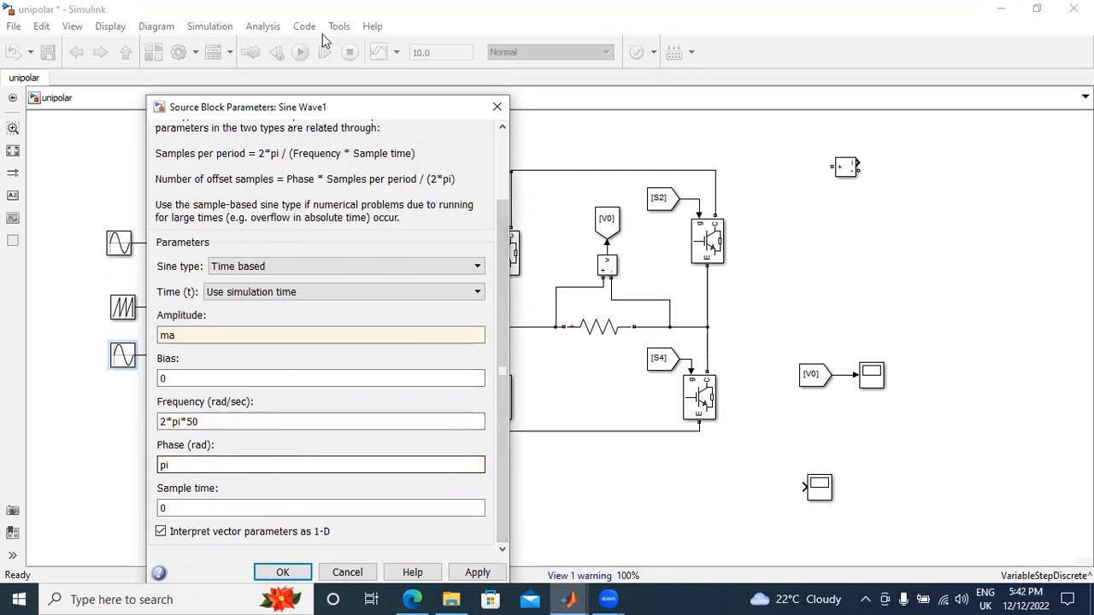
click(441, 499)
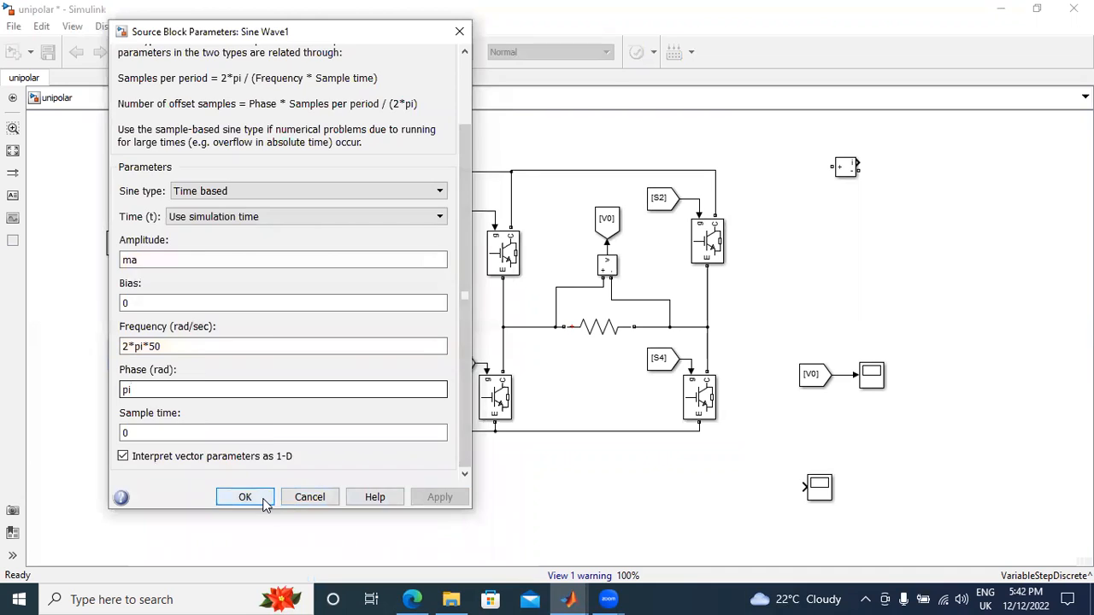
click(248, 498)
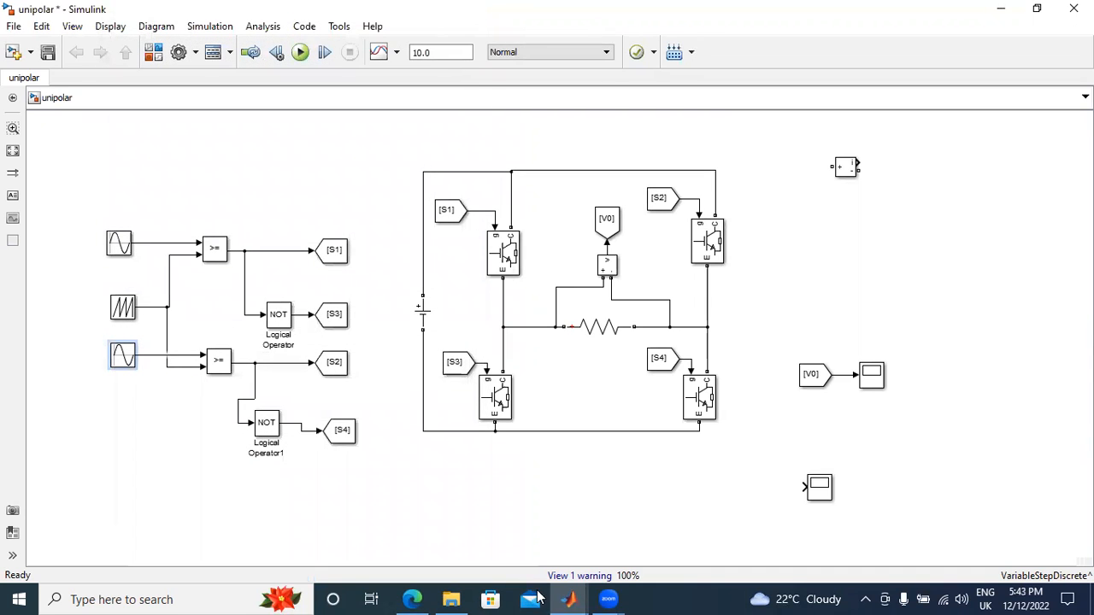
Consult the unipolar PWM waveforms in UNIT-II.pdf and set the Repeating Sequence block's time values to [0 1/(4*fcr) 1/fcr]
click(412, 599)
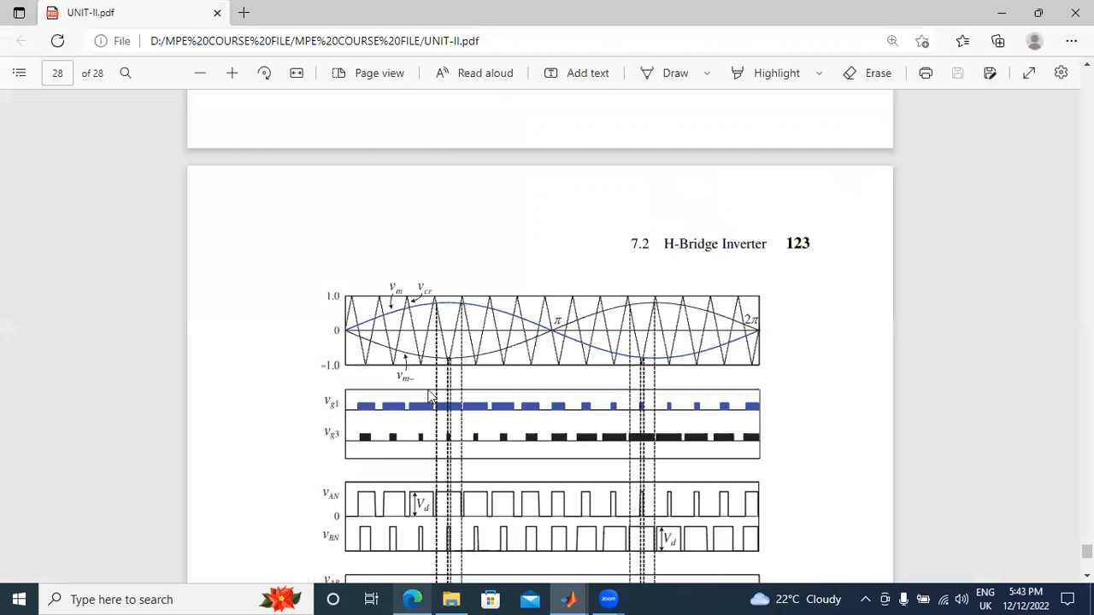
scroll(753, 271, down, 5)
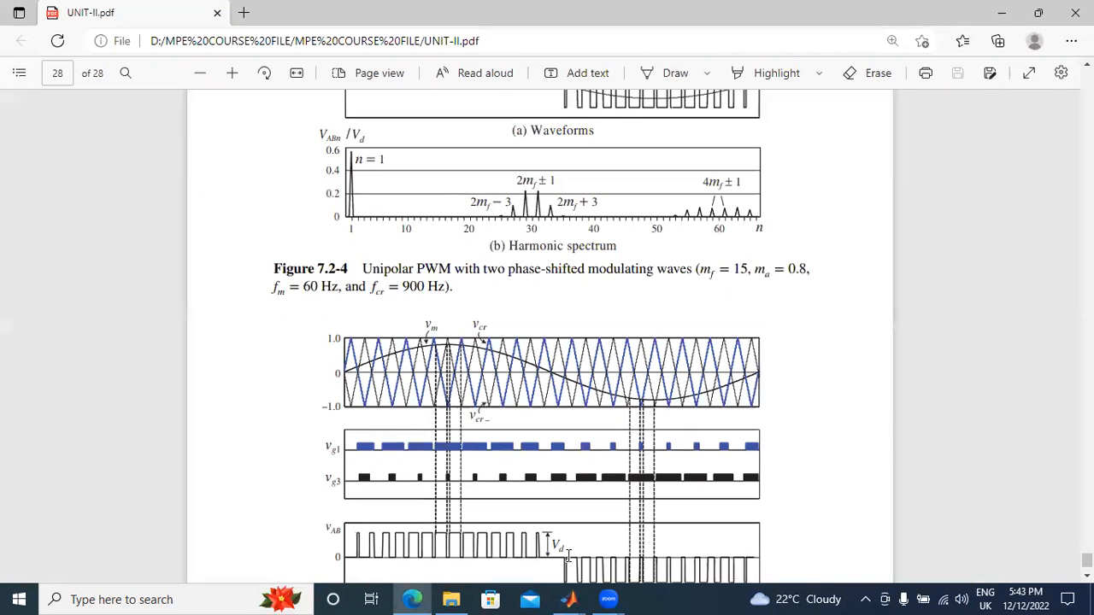
click(570, 599)
click(983, 542)
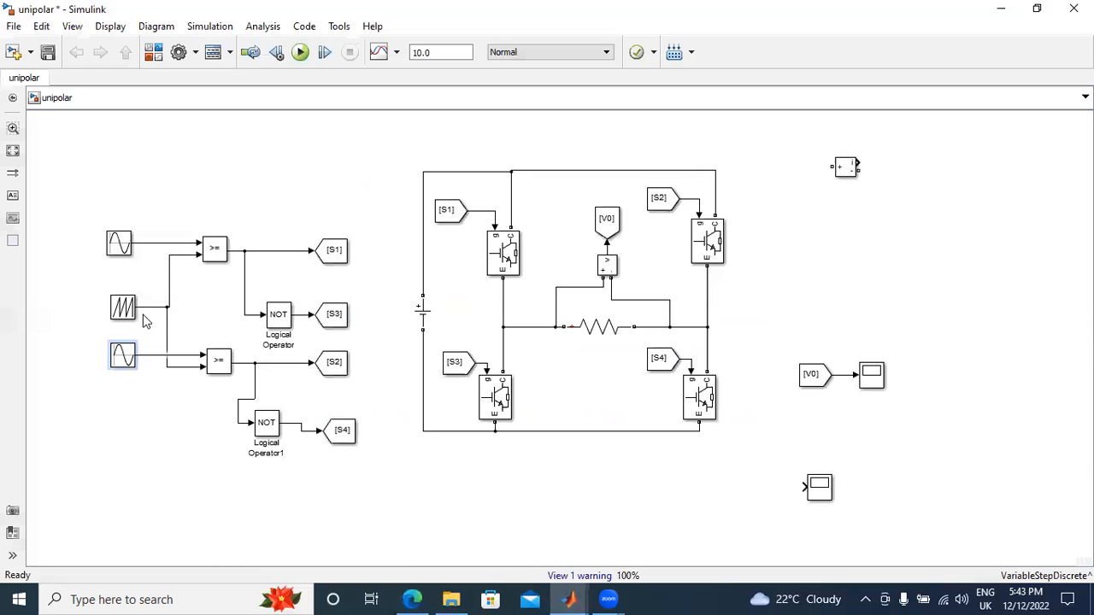
double_click(124, 310)
click(177, 317)
key(BackSpace)
text(1)
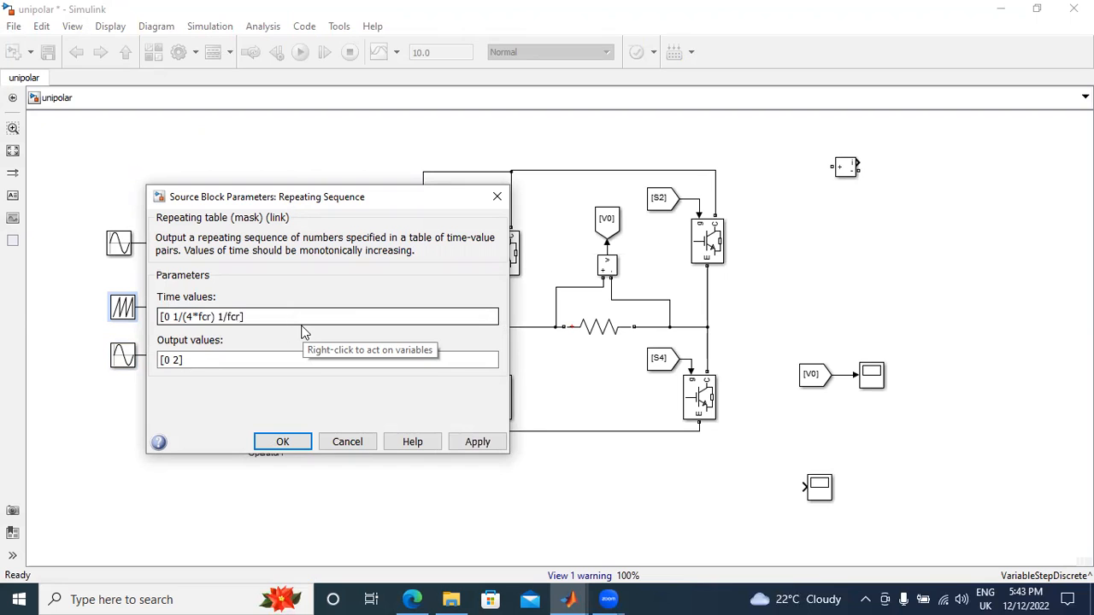
Compare the Repeating Sequence block's output values with the triangular carrier waveform in UNIT-II.pdf
click(197, 359)
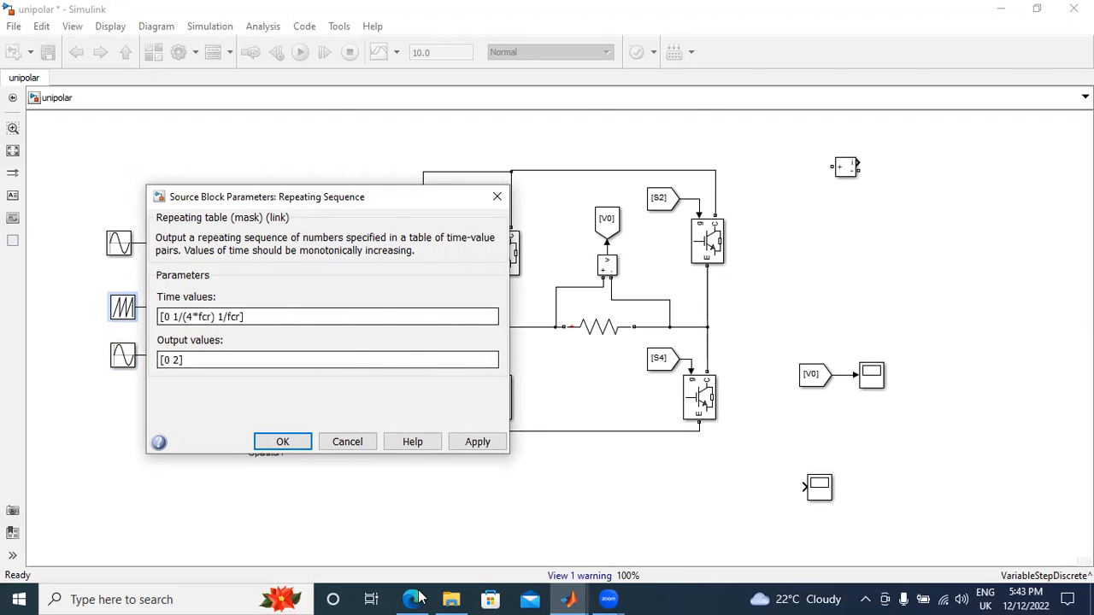
key(alt+Tab)
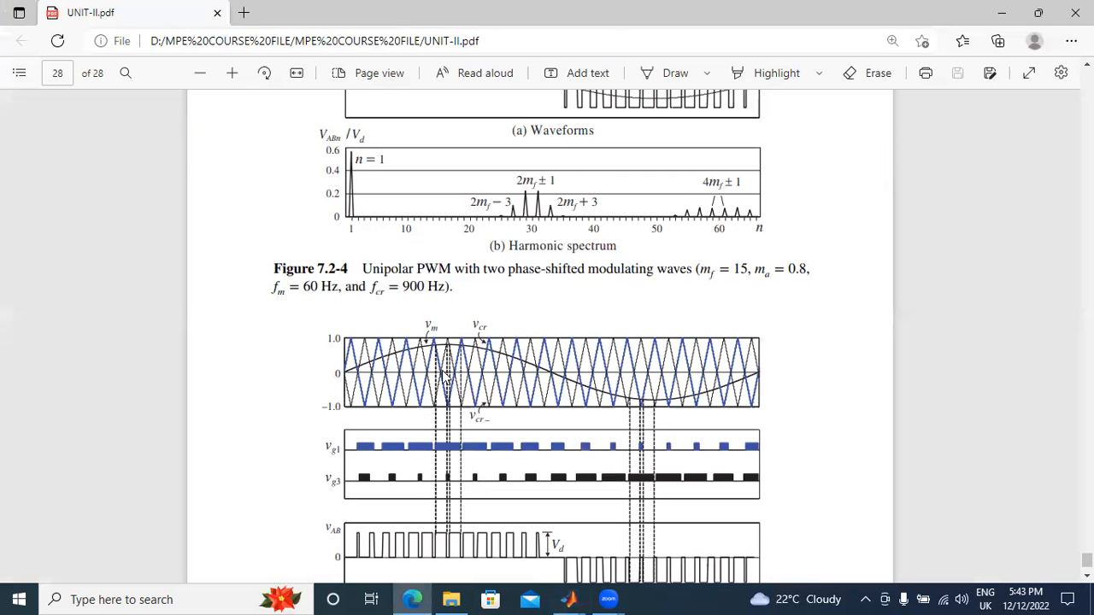
click(569, 600)
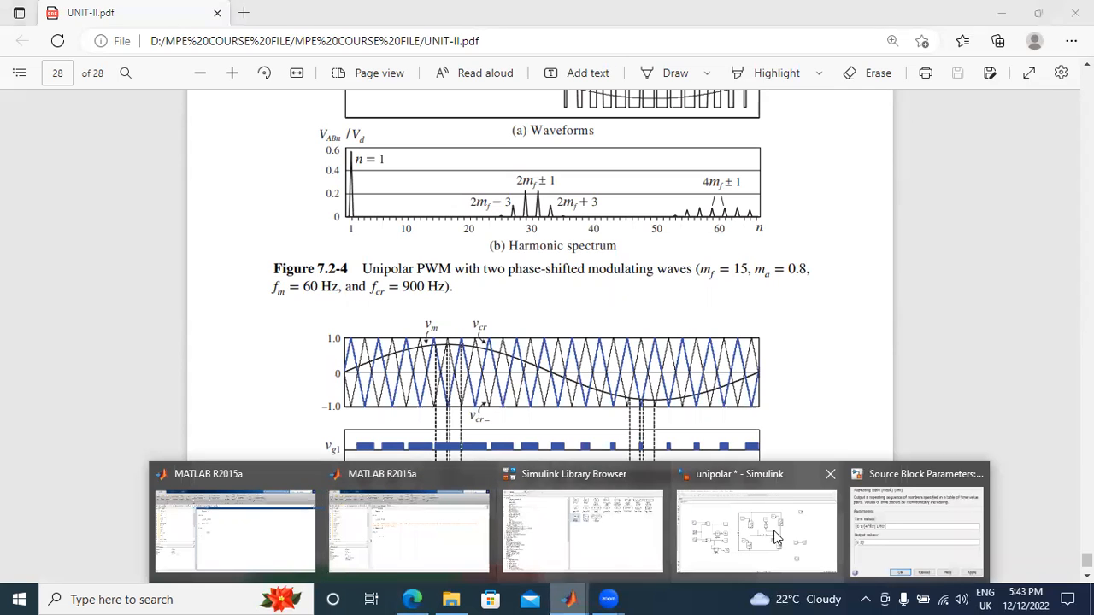
click(763, 539)
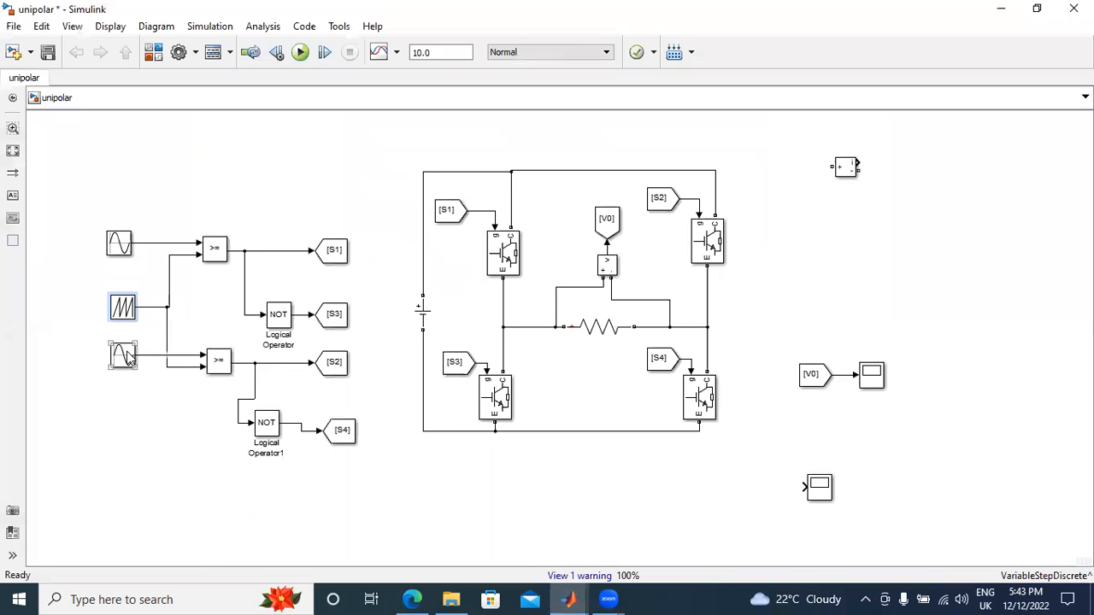
click(128, 313)
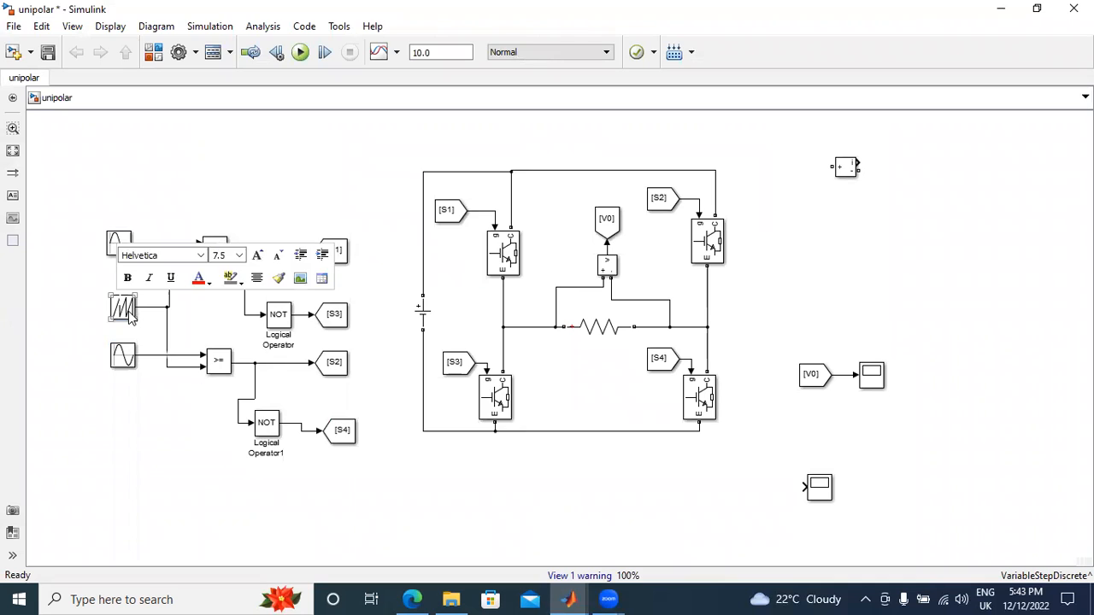
double_click(128, 313)
click(168, 362)
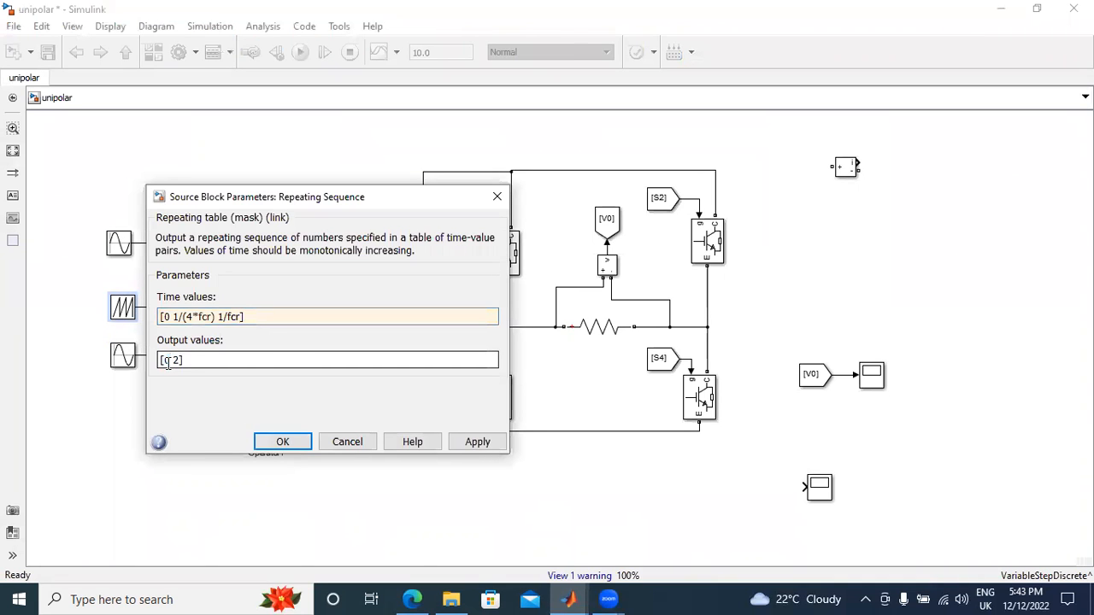
click(413, 599)
click(414, 597)
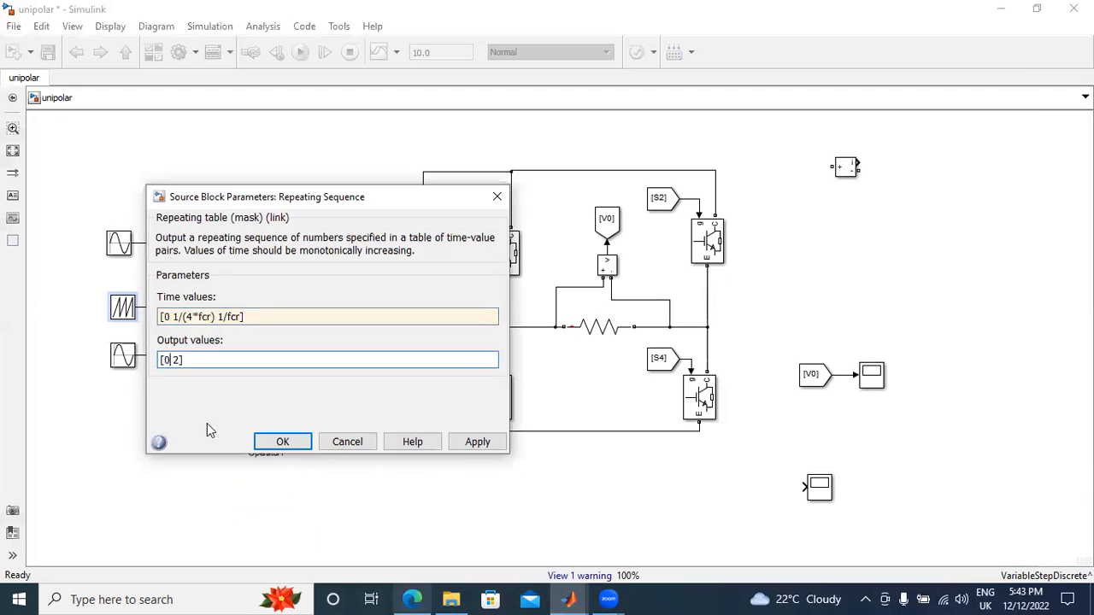
Set the Repeating Sequence block's output values to [1 -1 1] and apply the parameters
key(BackSpace)
text(1)
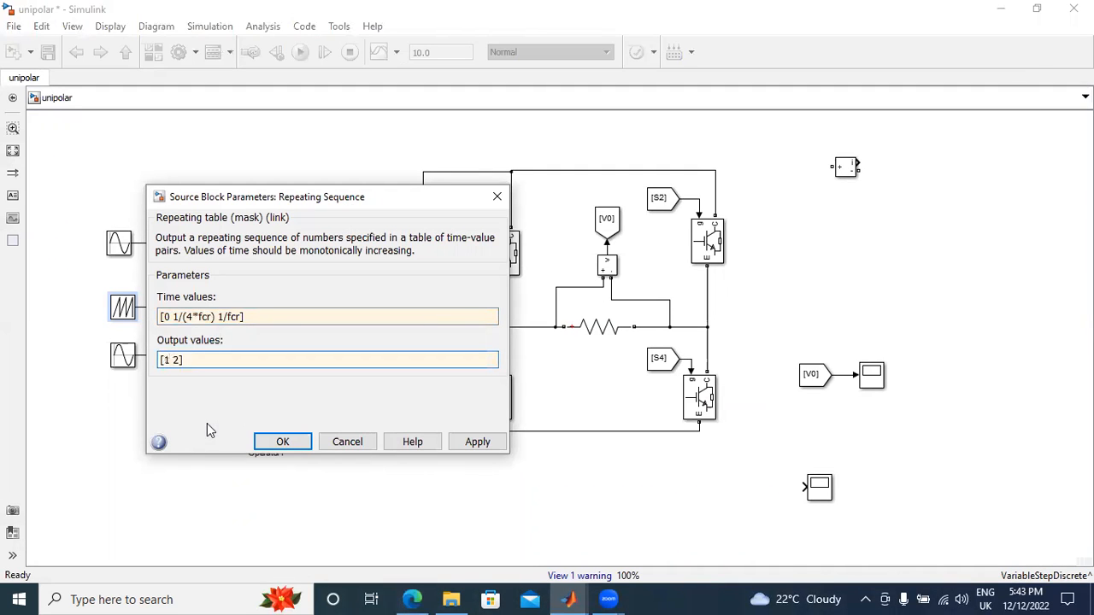
key(Delete)
text(-1 1)
click(481, 444)
click(283, 442)
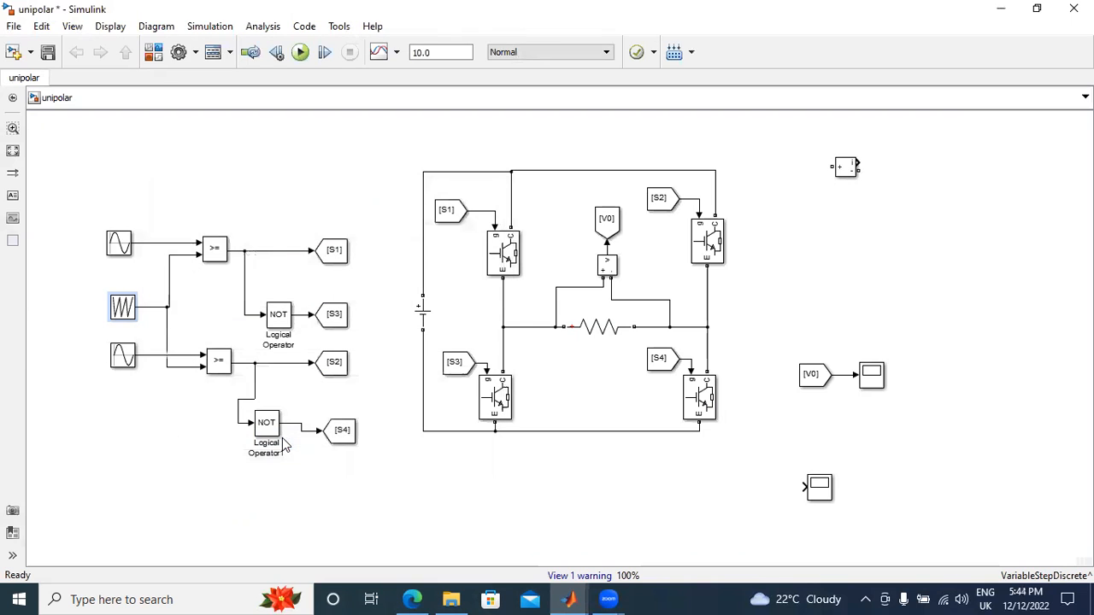
Search the block library for powerg and add a powergui block to the unipolar model in the free space beside the H-bridge
click(154, 52)
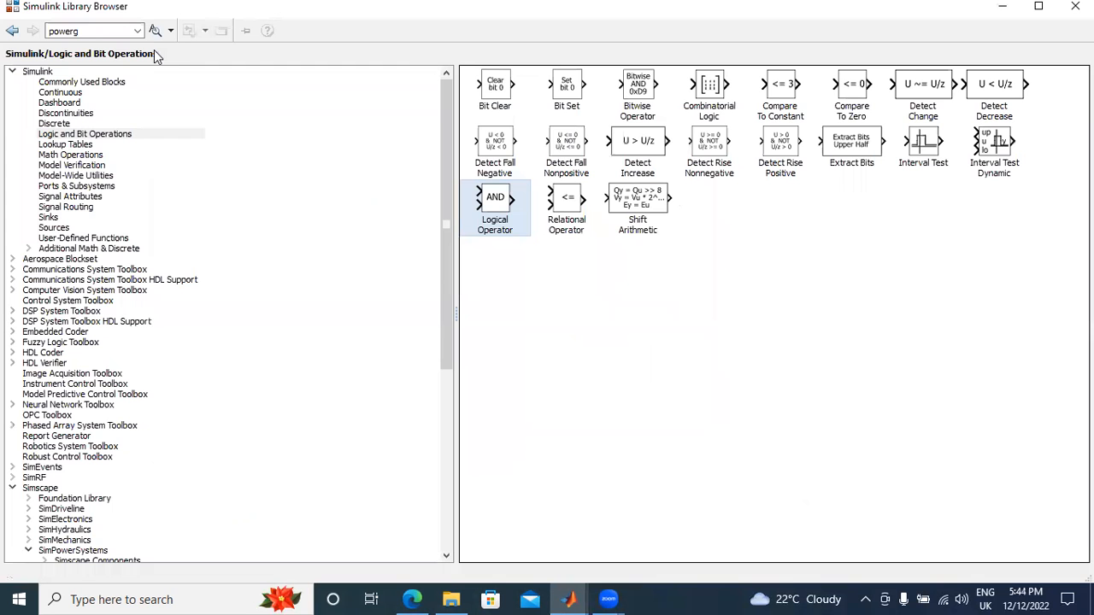
click(156, 31)
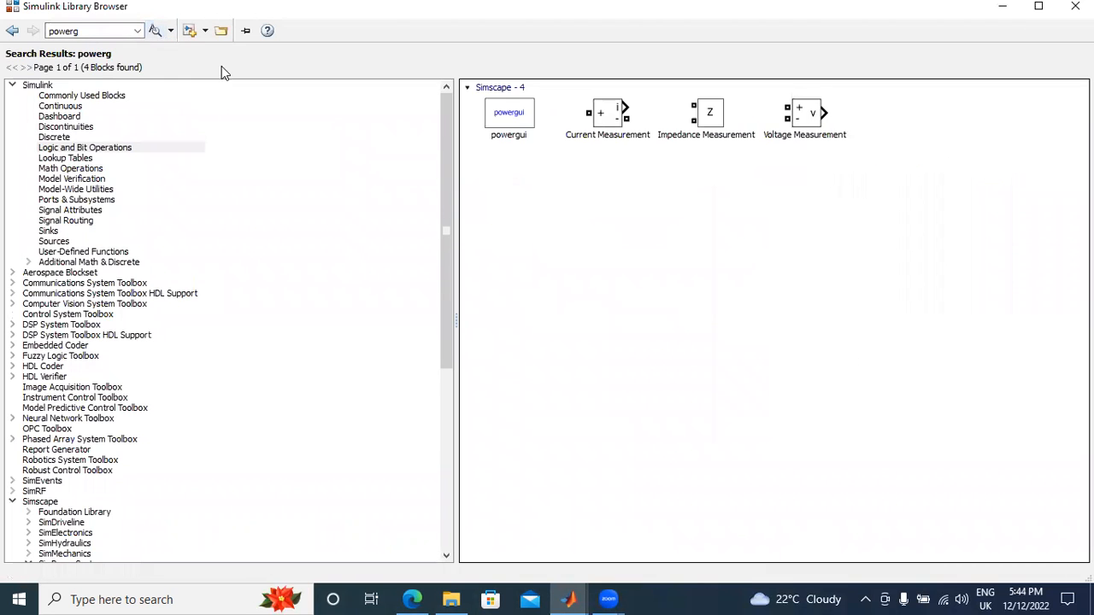
click(492, 107)
right_click(491, 106)
click(521, 110)
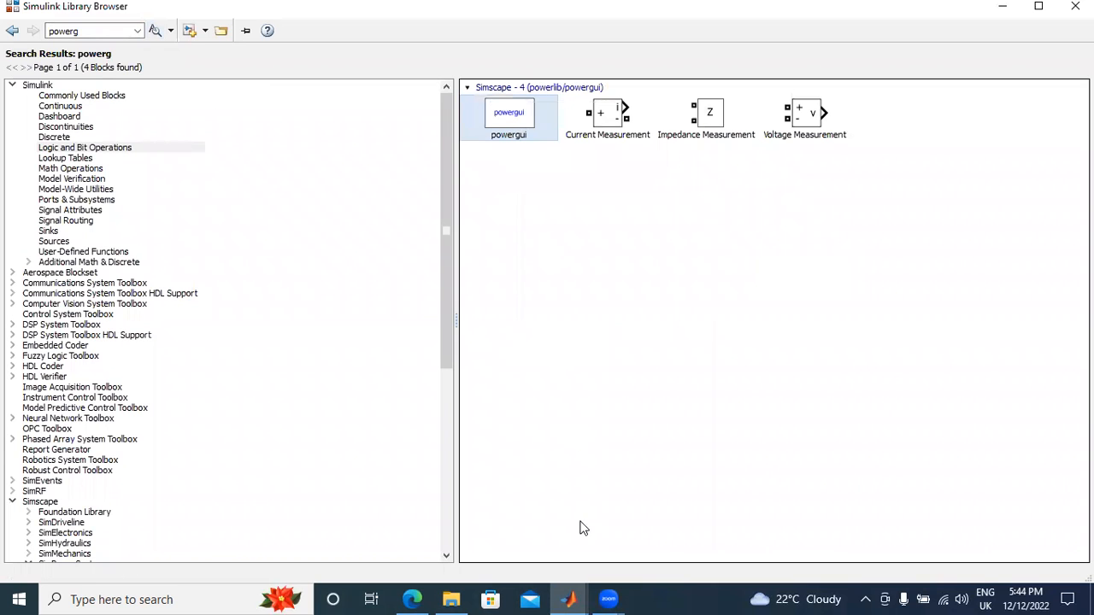
click(568, 599)
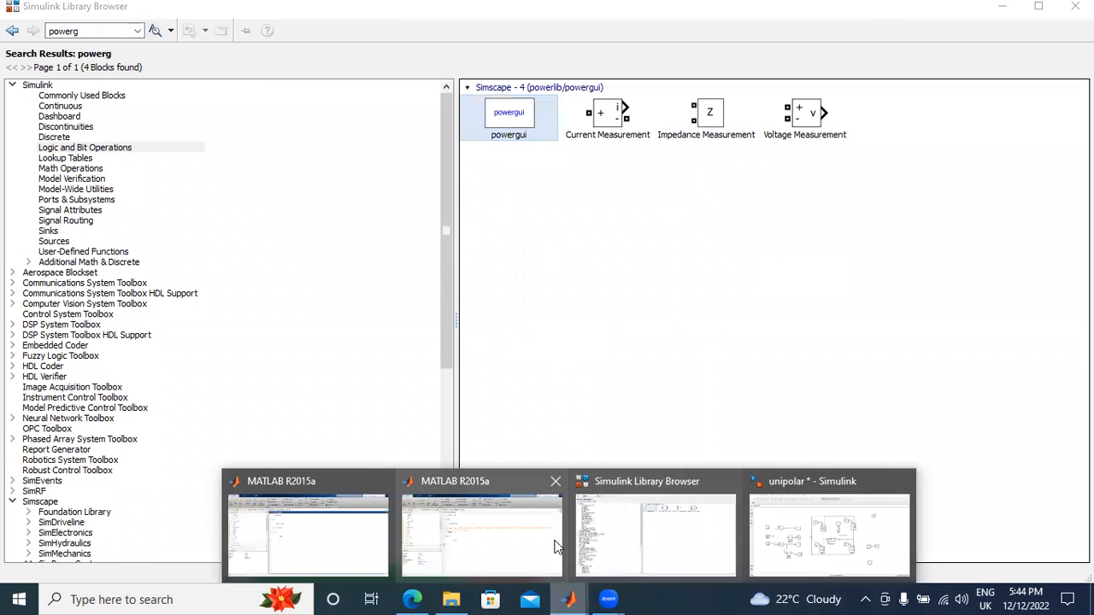
click(820, 538)
drag(553, 342, 902, 248)
Set the powergui block's simulation type to Discrete and close its parameters
double_click(905, 247)
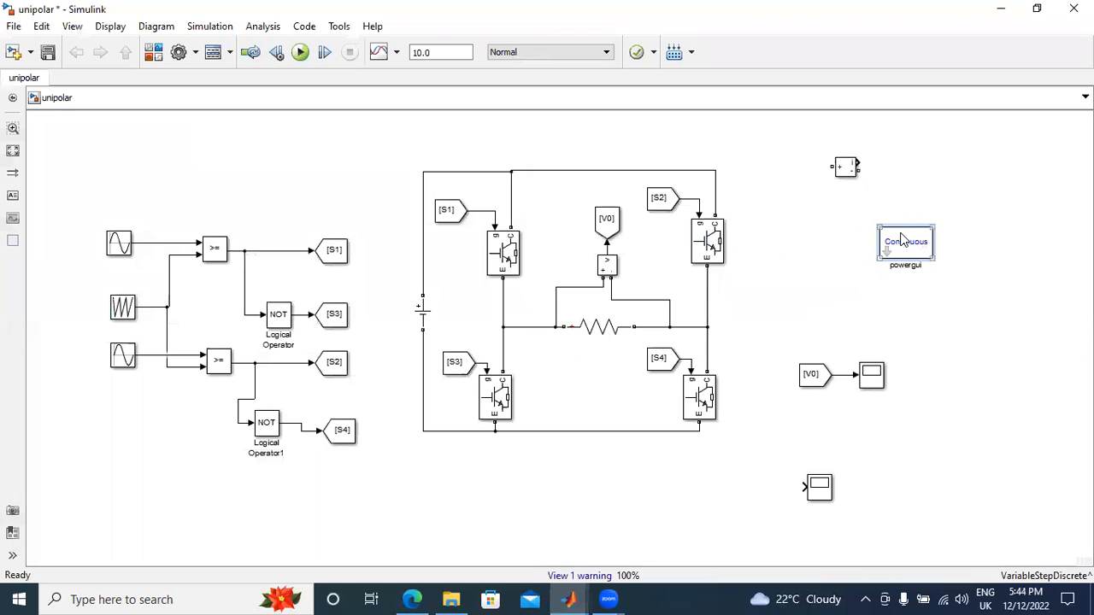
click(698, 188)
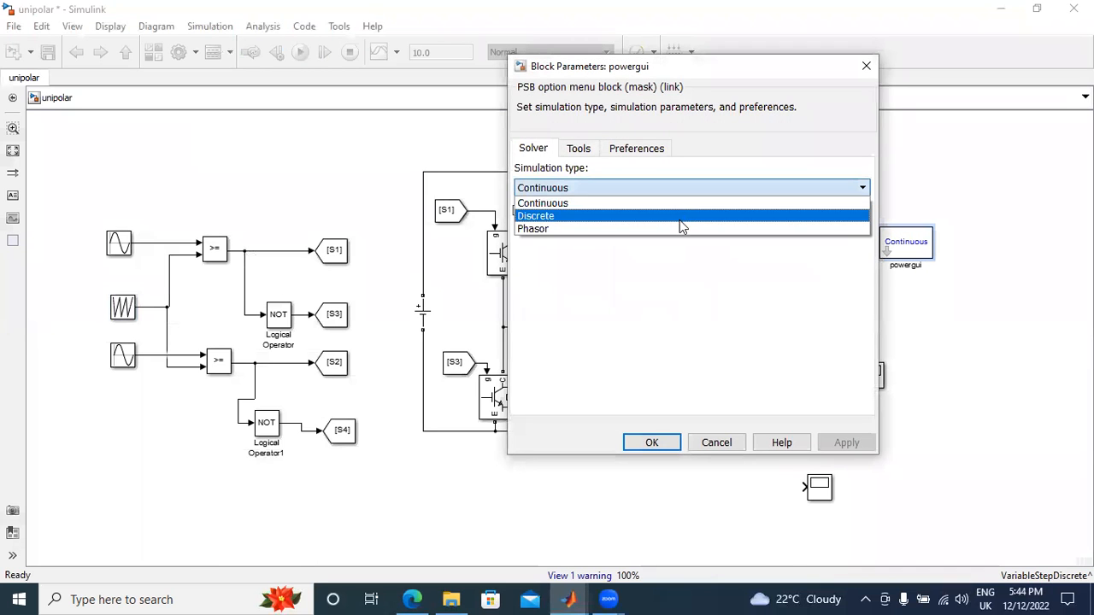
click(679, 220)
click(844, 442)
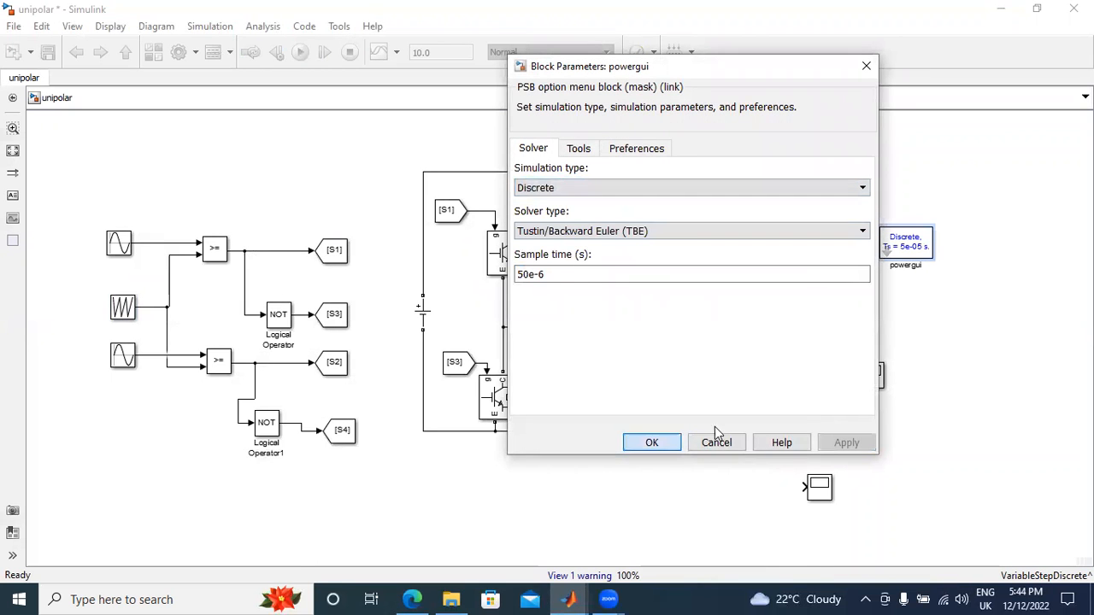
click(717, 442)
Delete the unconnected Scope and the unused Current Measurement block
click(818, 495)
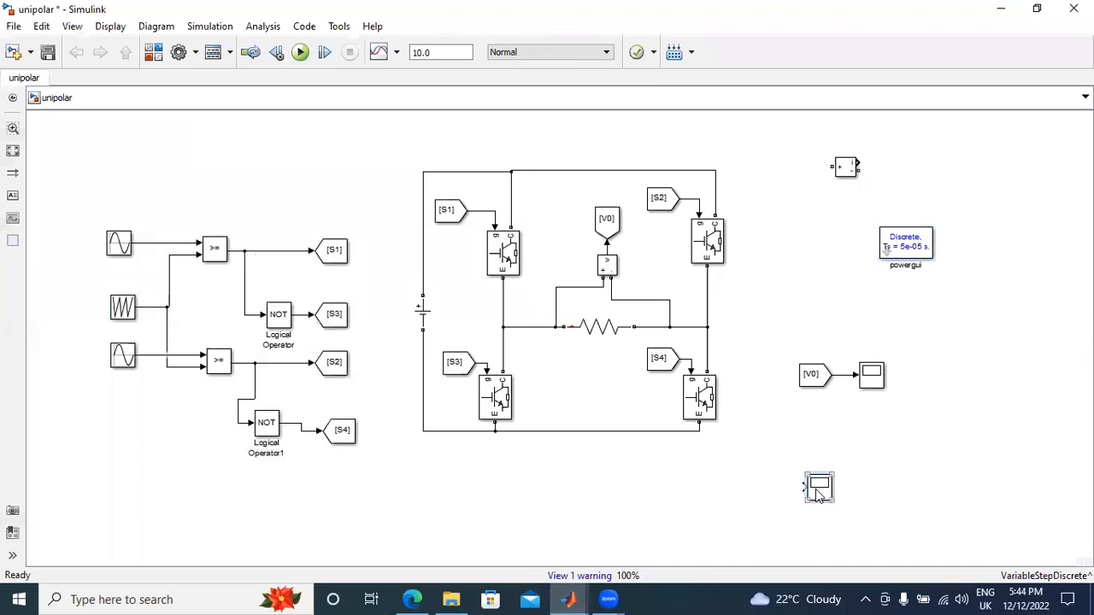
click(847, 166)
key(Delete)
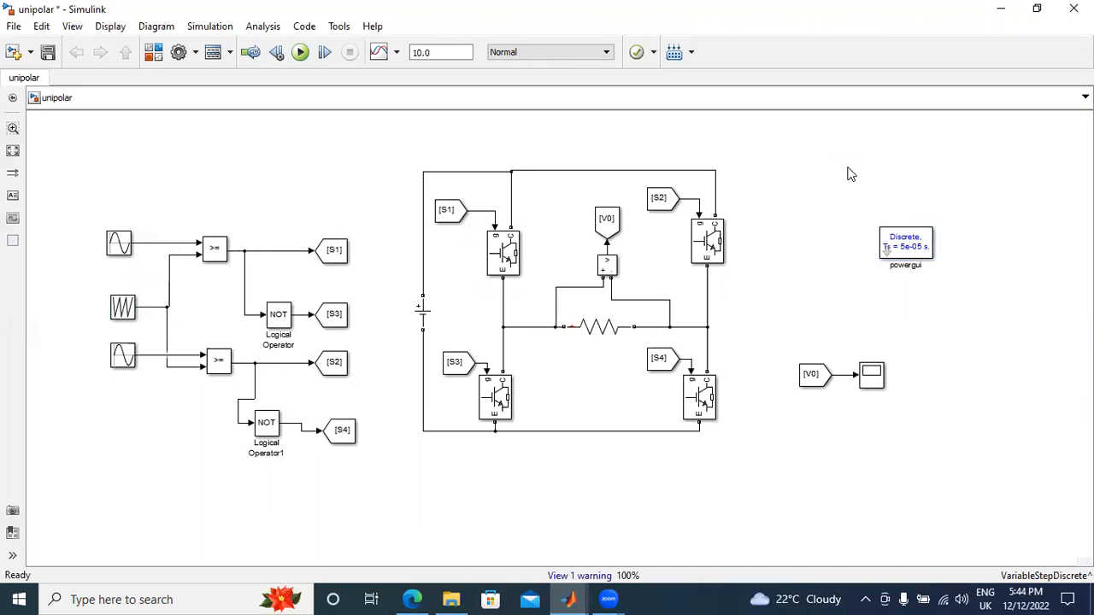
Add a Mux block from Simulink's Commonly Used Blocks library to the unipolar model and return to the model
click(154, 54)
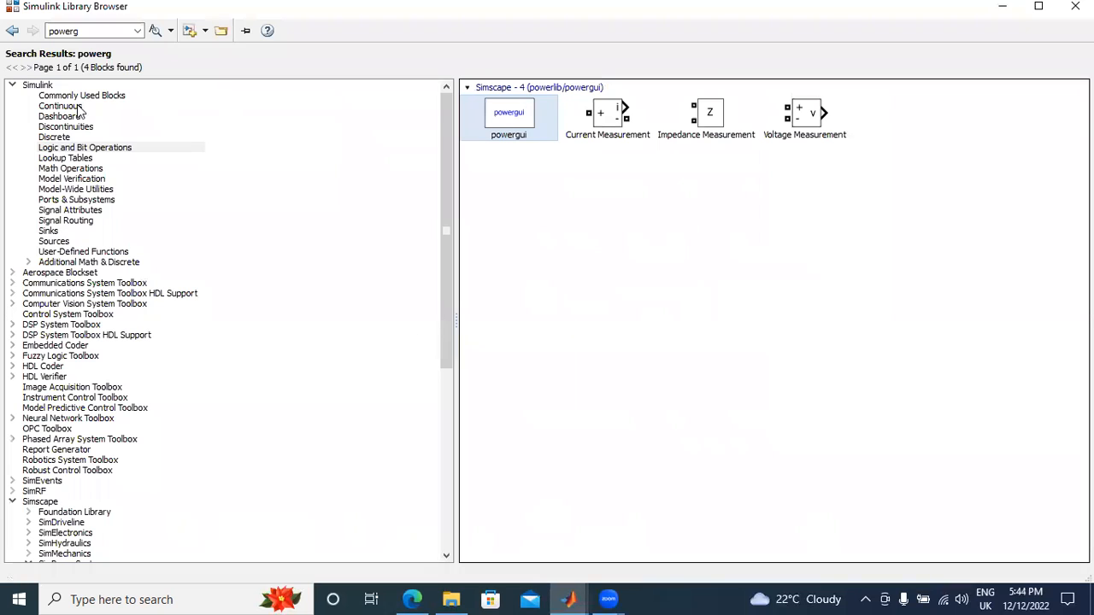
click(79, 147)
click(84, 96)
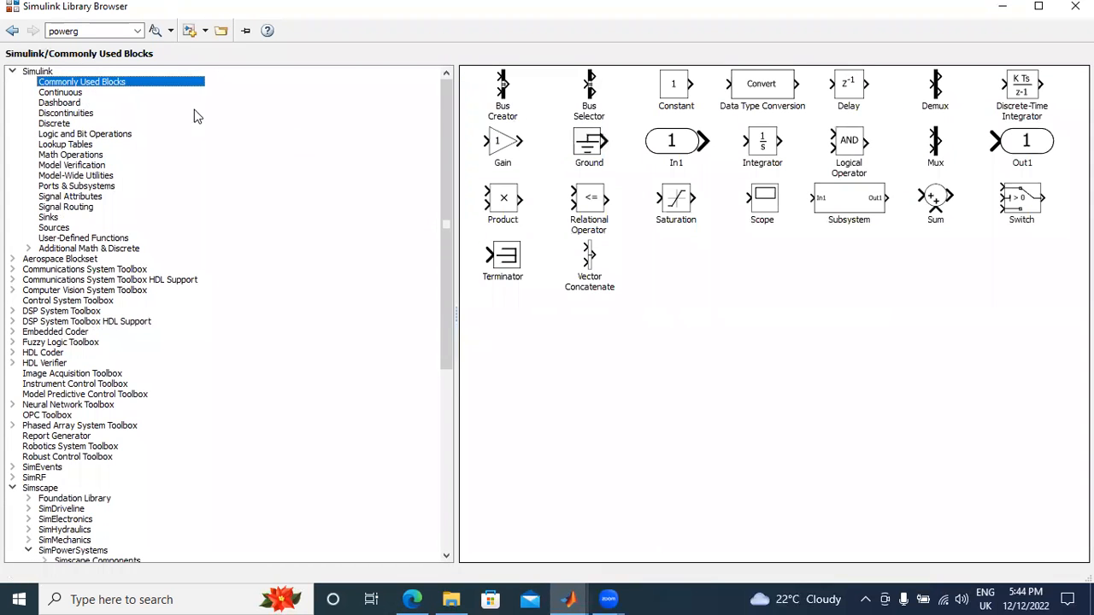
right_click(938, 142)
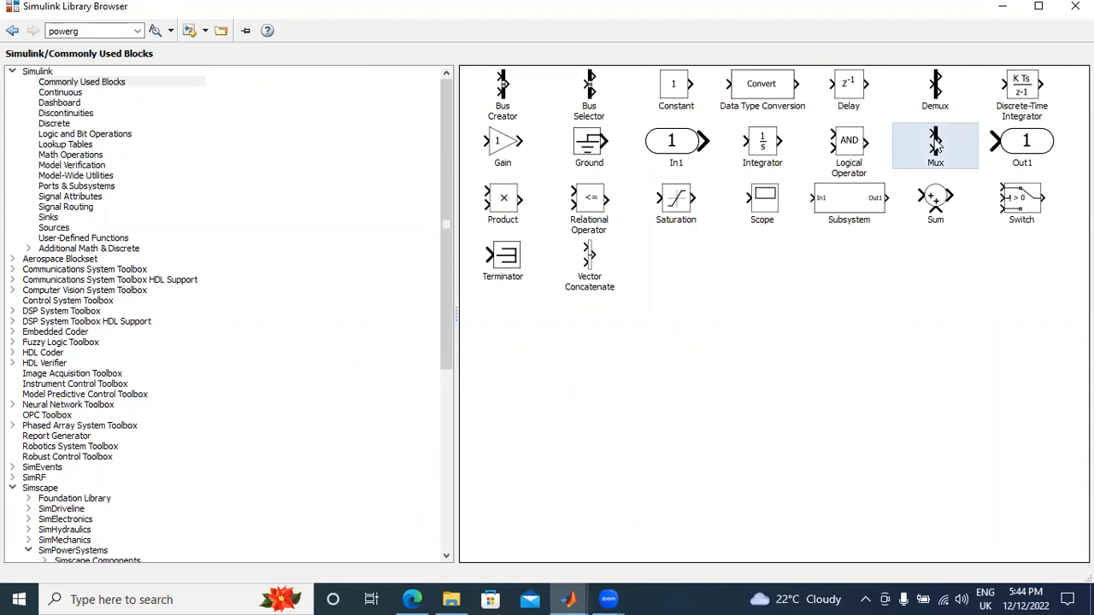
click(941, 150)
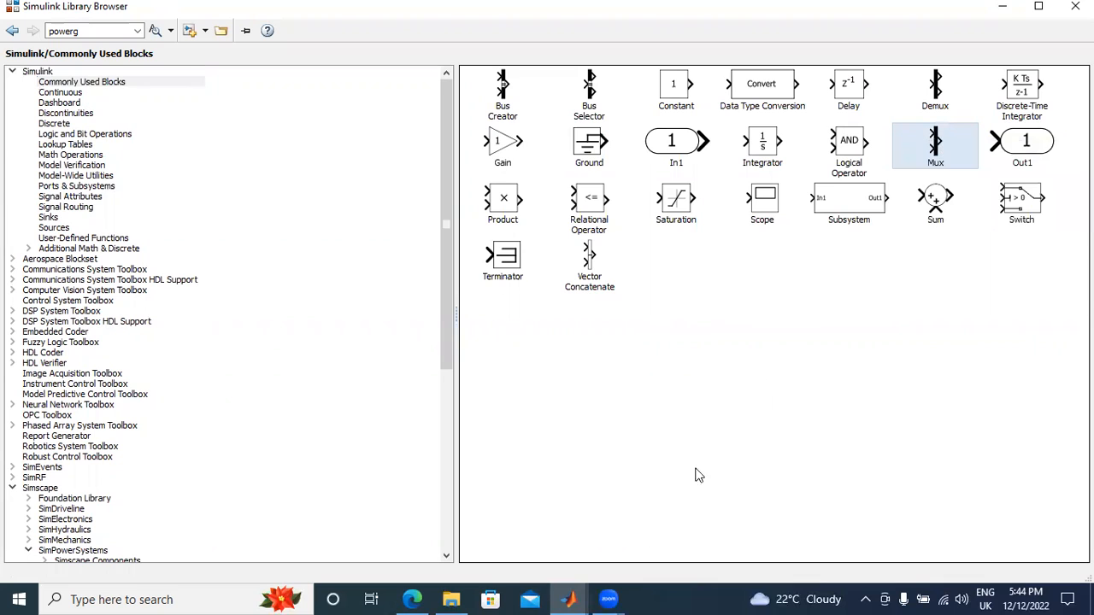
click(568, 600)
click(710, 544)
click(571, 600)
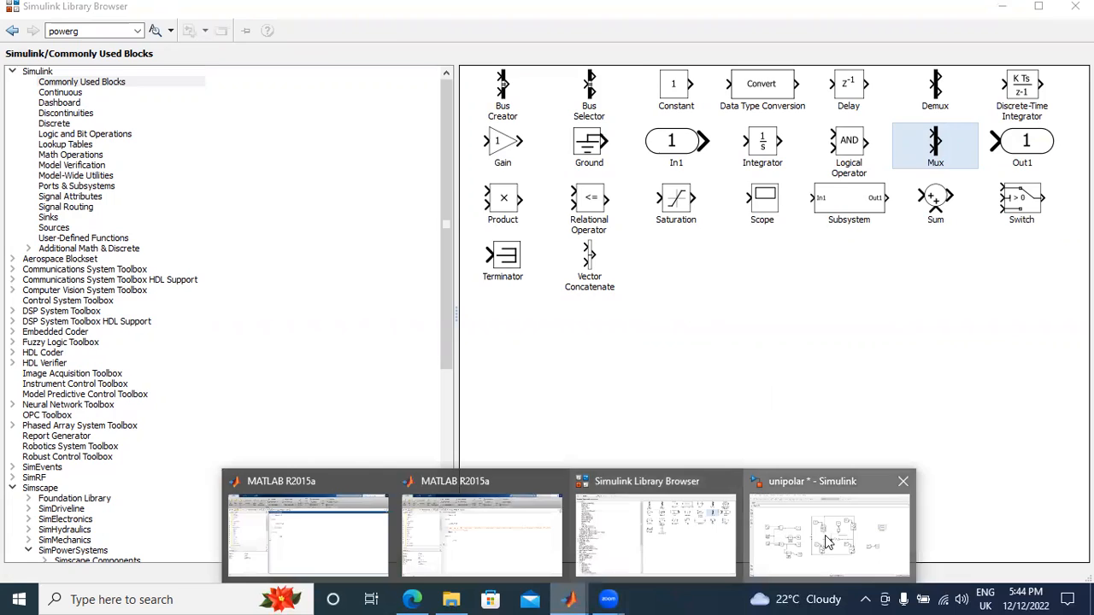
click(780, 554)
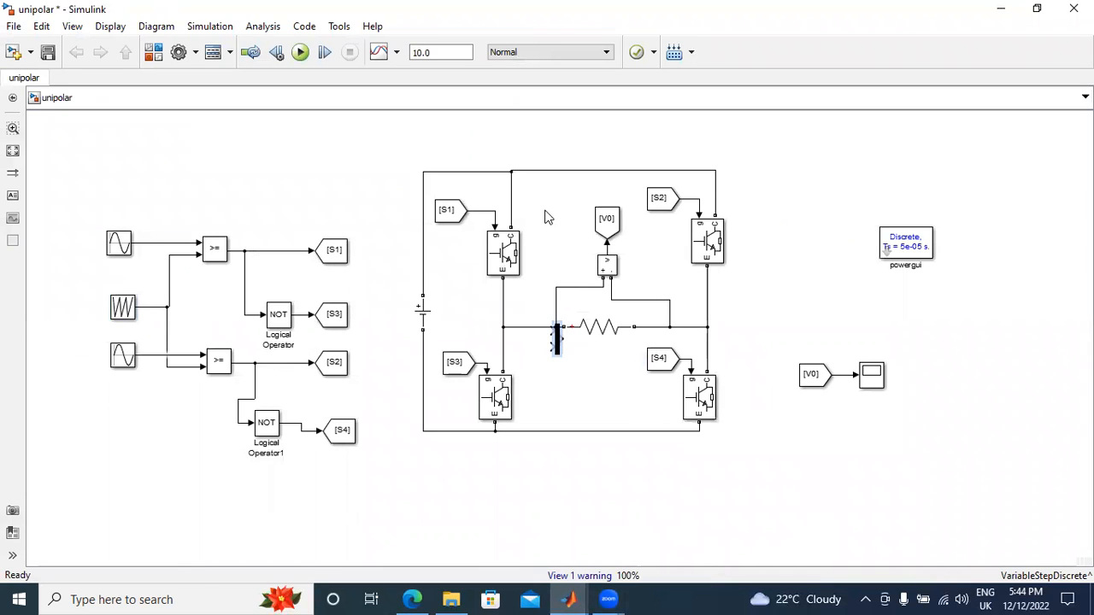
Place the Mux above the upper comparator, feed it that comparator's sine and carrier signals, and connect a copied Scope to its output
mouse_move(560, 342)
mouse_down()
mouse_move(261, 183)
mouse_move(158, 243)
mouse_up()
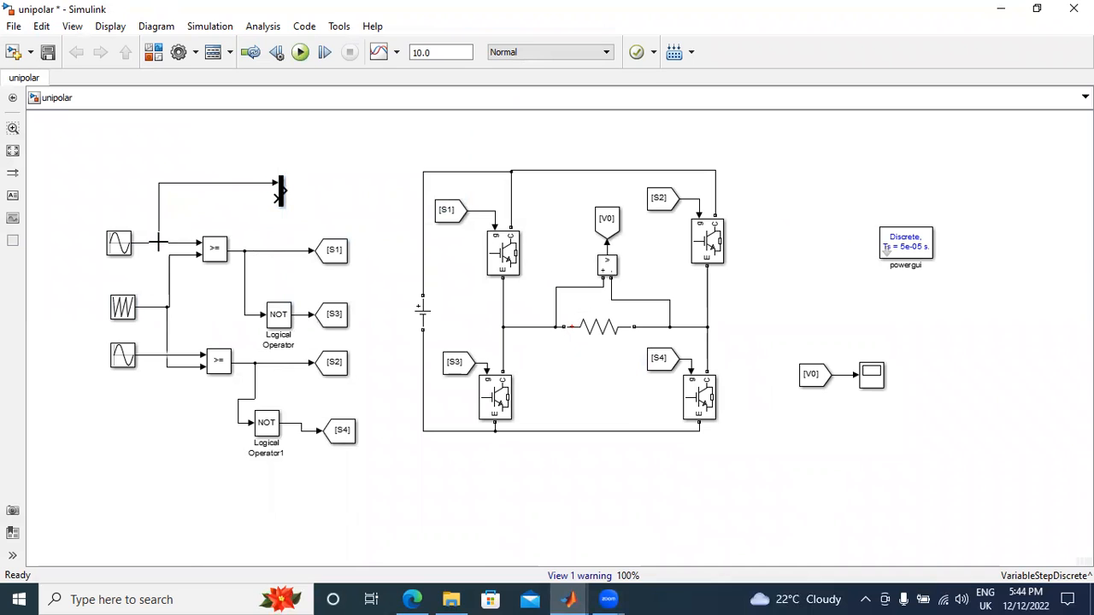
click(275, 199)
click(269, 205)
drag(275, 197, 178, 258)
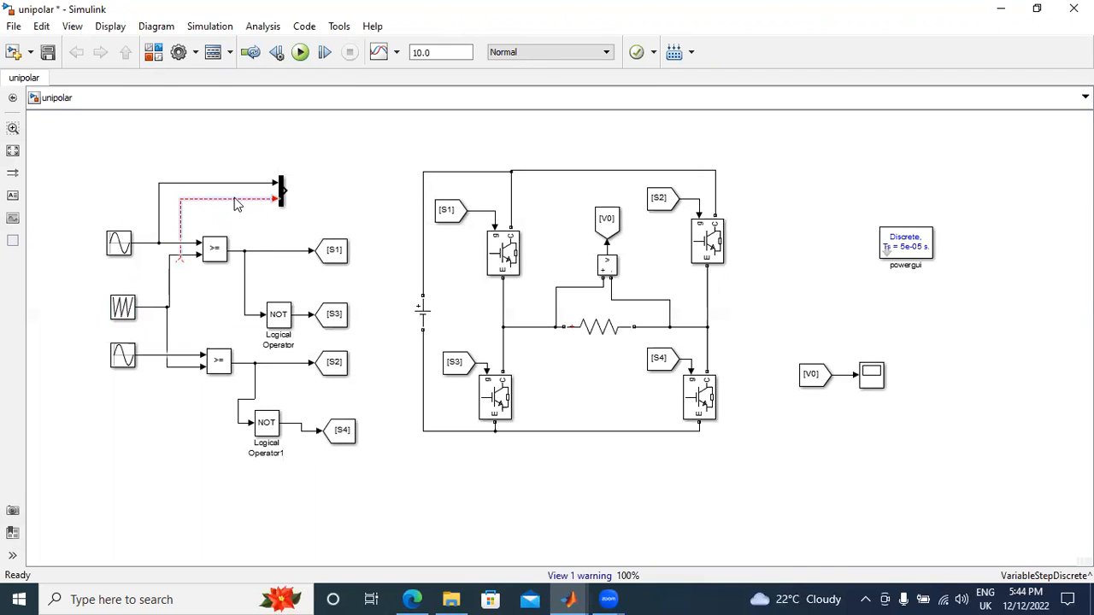
key(Delete)
drag(276, 200, 180, 254)
drag(872, 375, 328, 189)
click(393, 147)
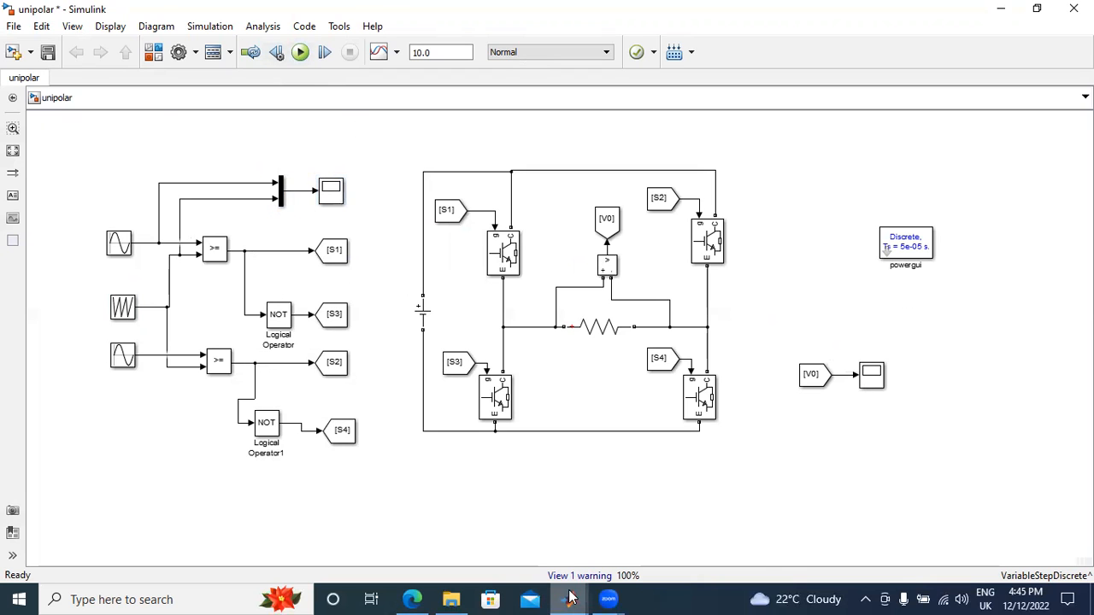
Switch to the first MATLAB session and define ma=0.8 and fcr=900 in its workspace
mouse_move(571, 598)
click(361, 542)
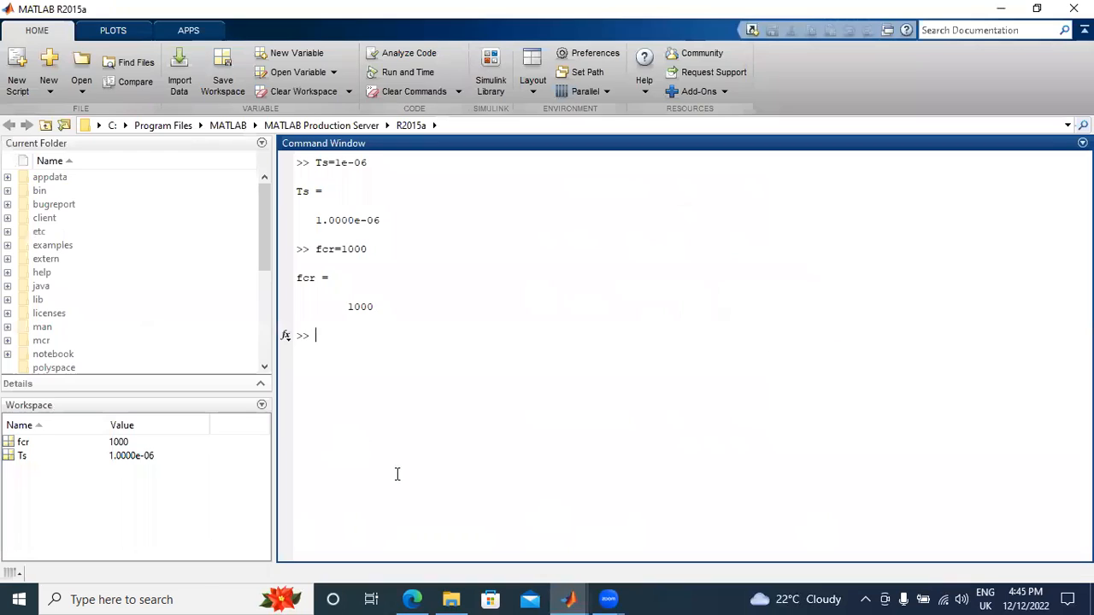
text(m)
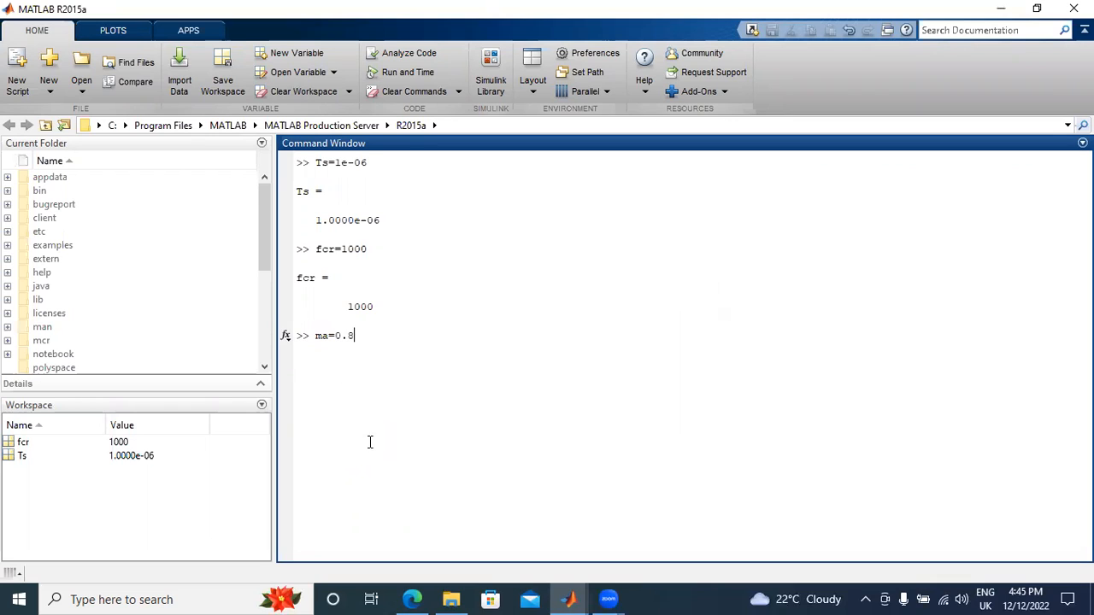
text(a=0.8)
key(Return)
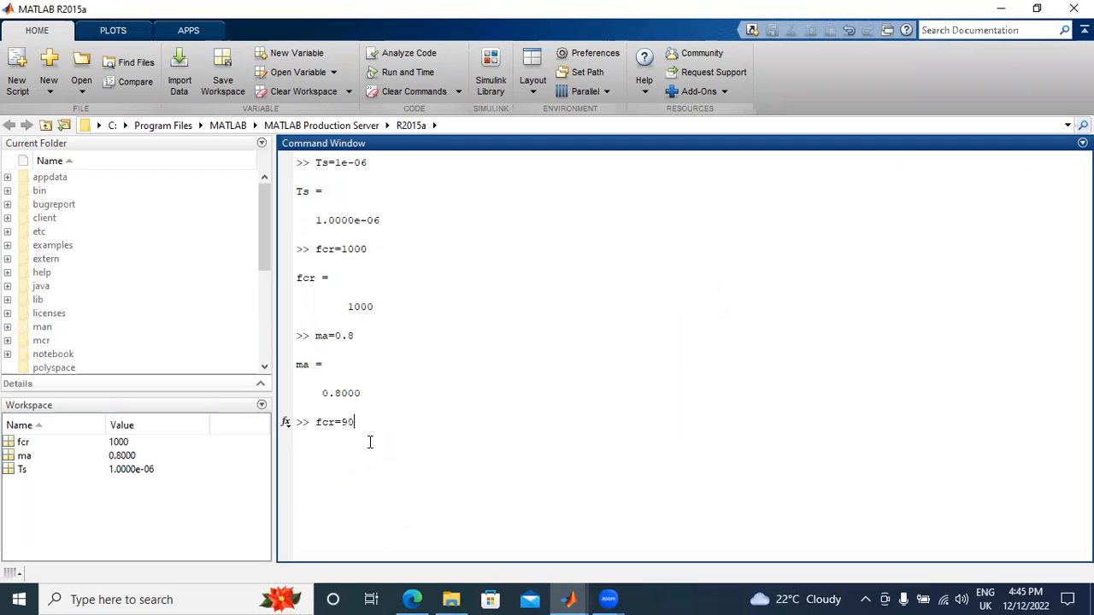
text(fcr=900)
key(Return)
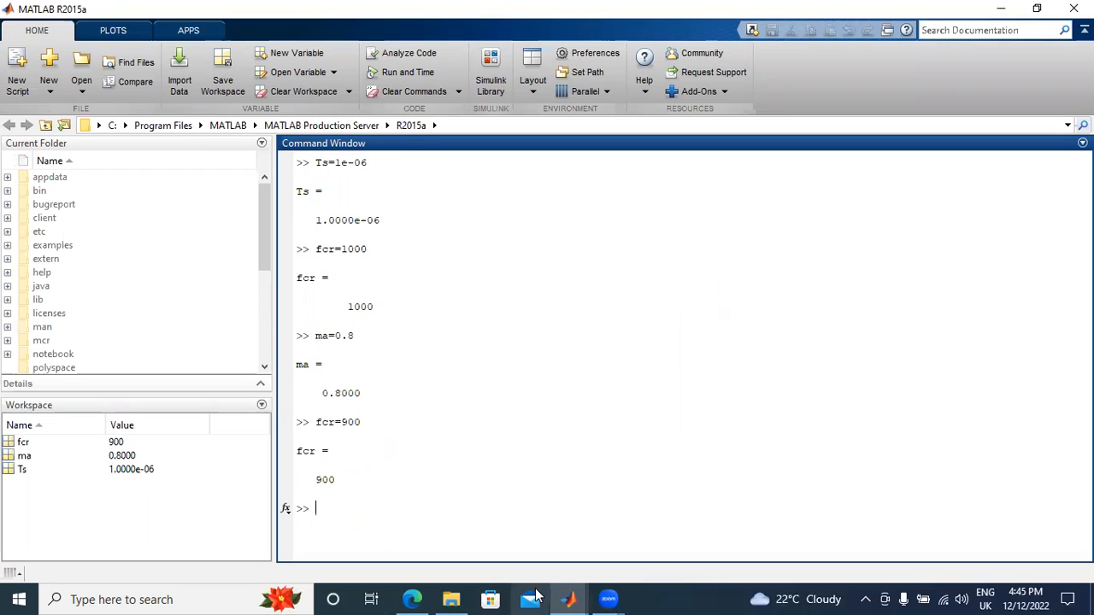
Define ma=0.8 and fcr=900 in the other open MATLAB session as well
click(568, 599)
click(491, 547)
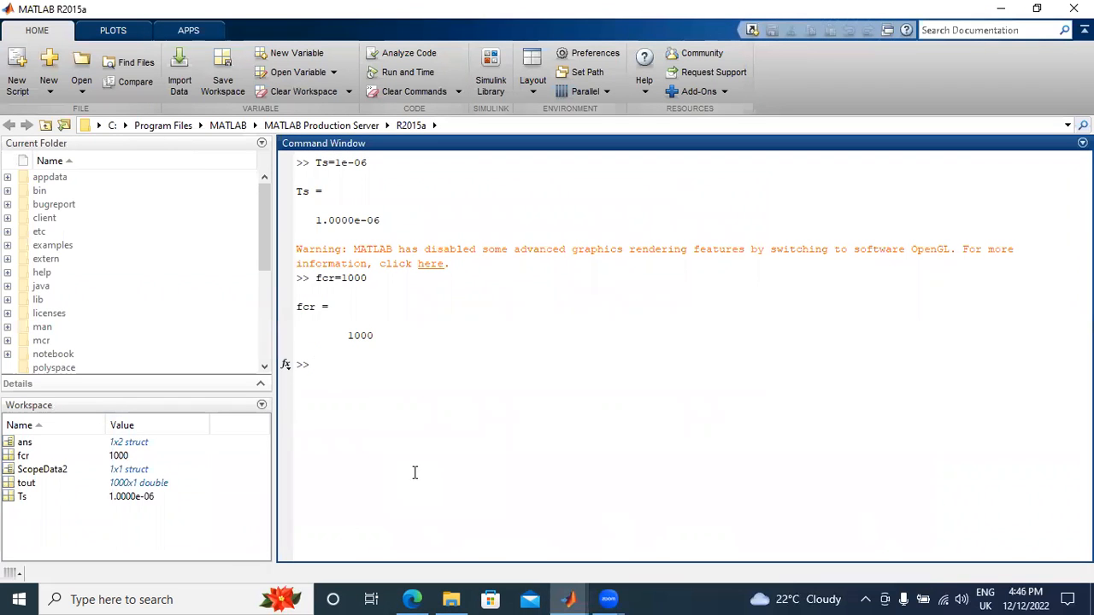
text(ma=0.8)
key(Return)
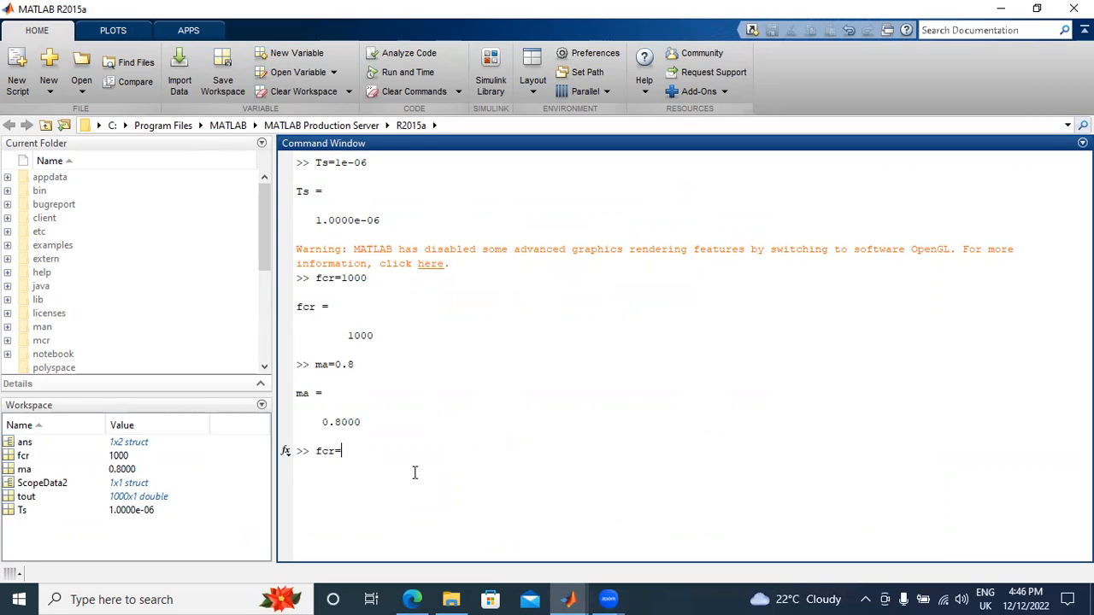
text(fcr=900)
key(Return)
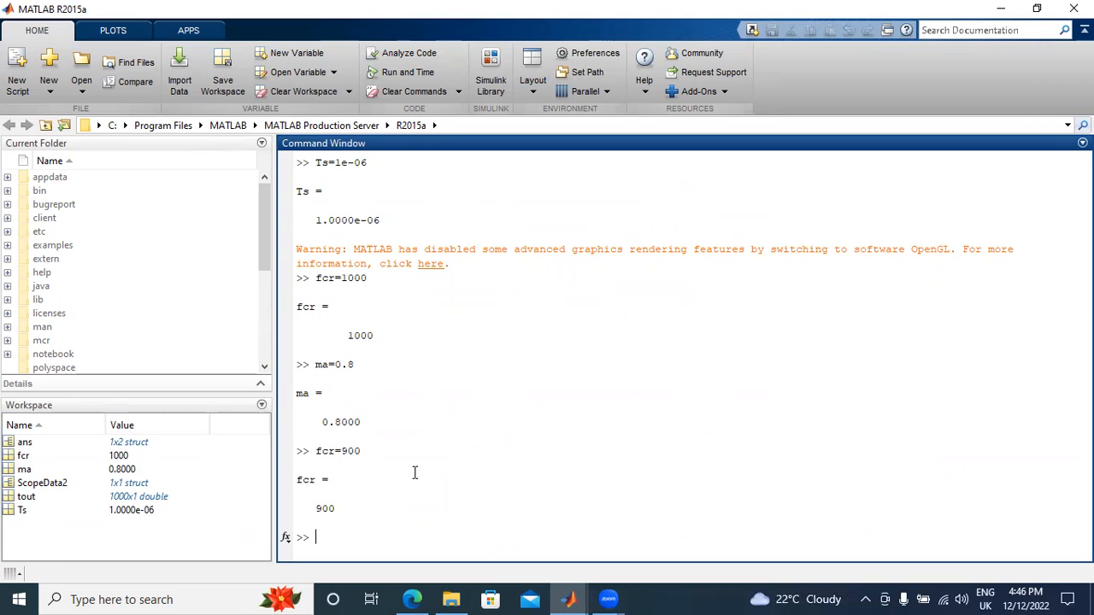
Run the unipolar model's simulation and view the V0 scope maximized with its axes autoscaled
click(568, 599)
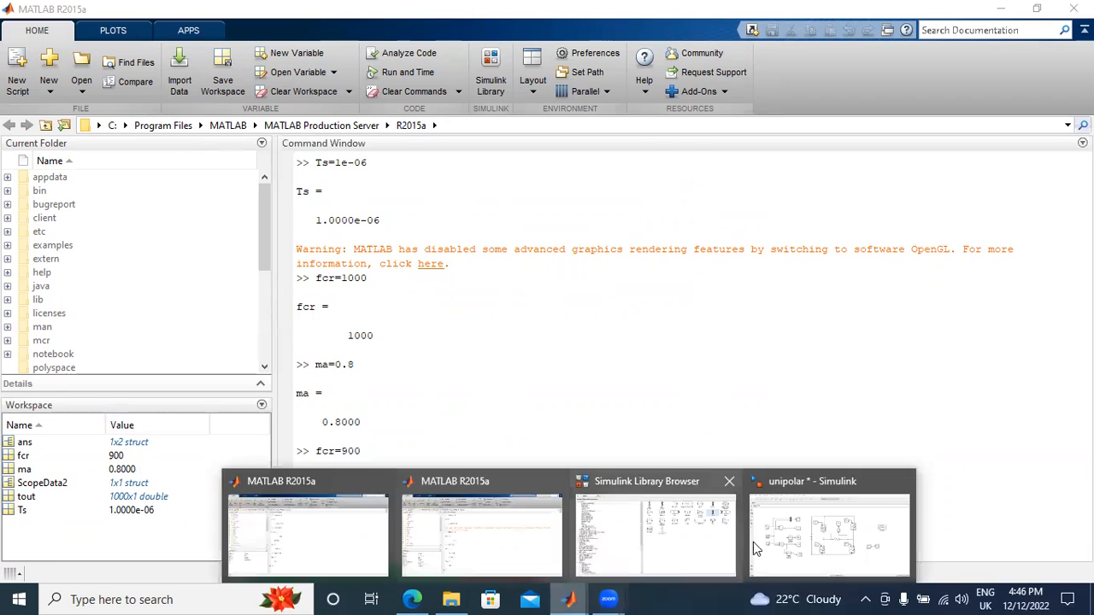
click(804, 535)
click(300, 53)
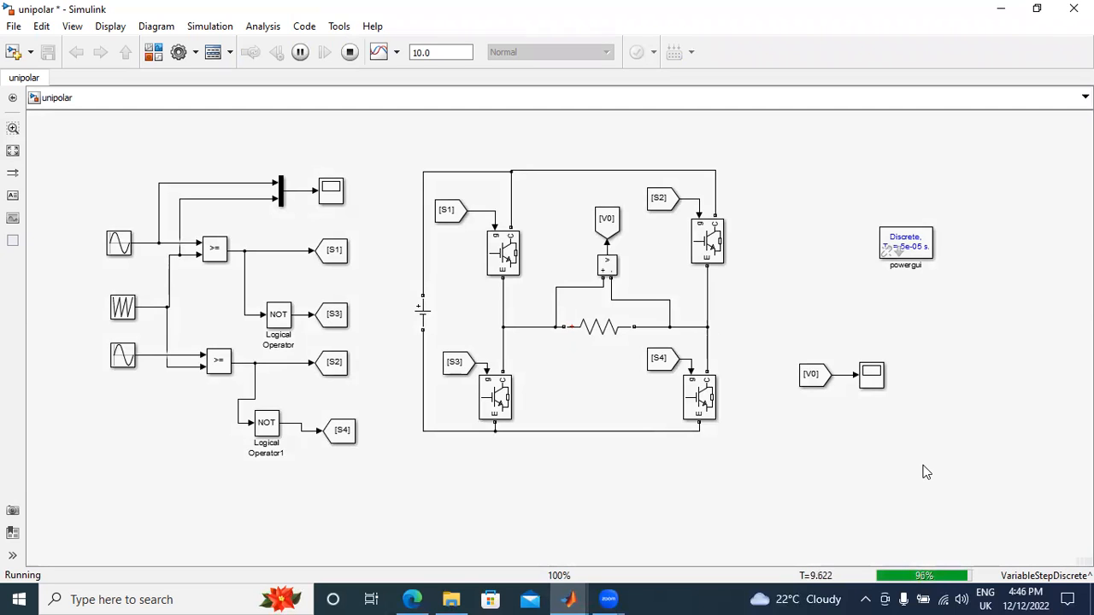
double_click(871, 375)
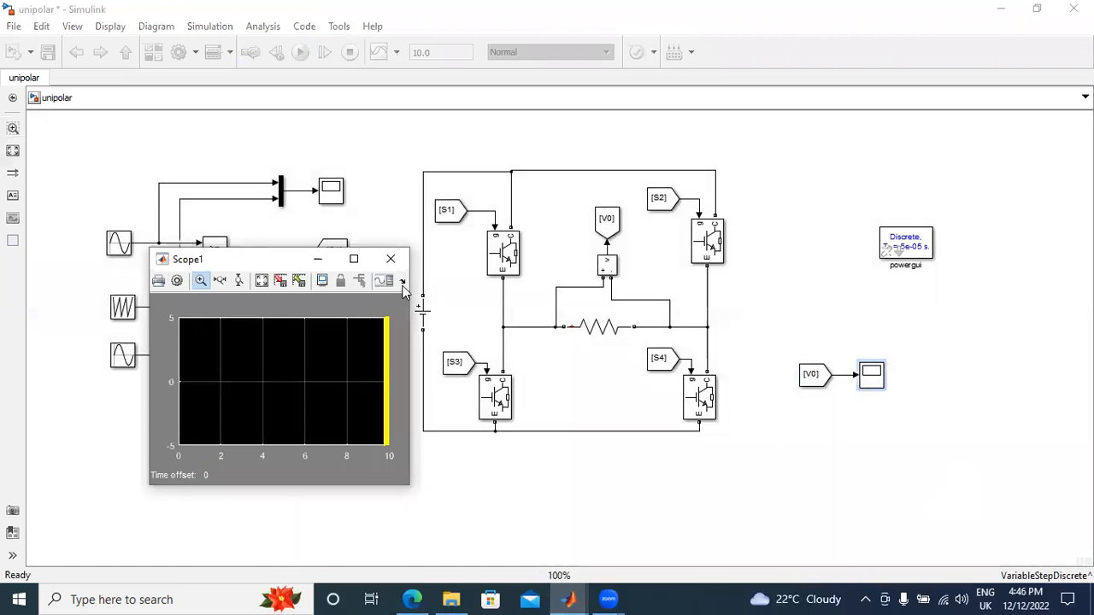
click(353, 259)
click(111, 28)
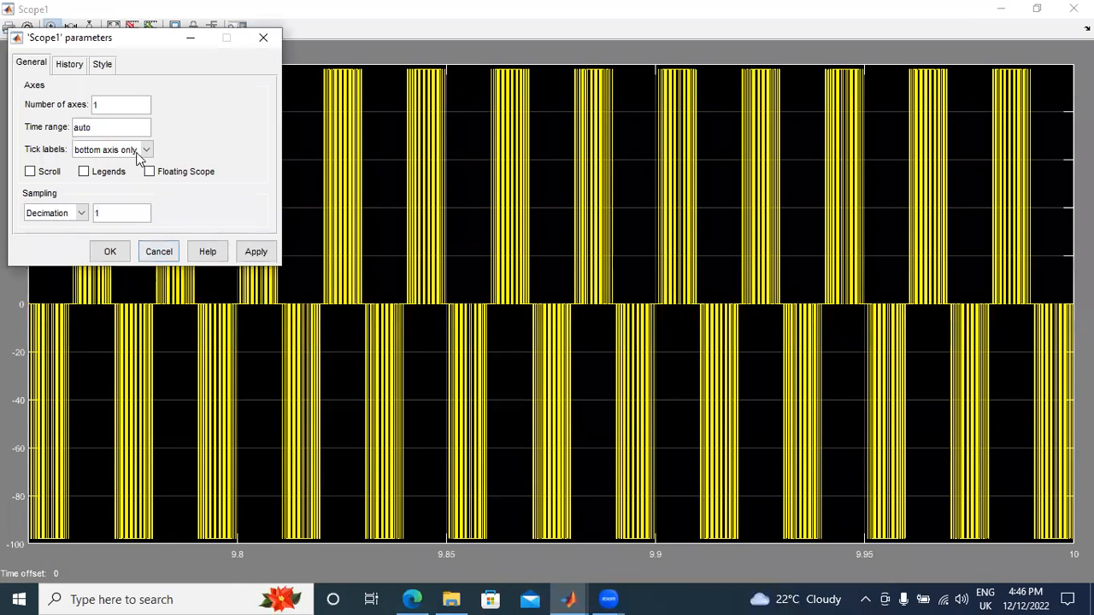
Turn off the limit on stored data points in the V0 scope's history parameters and apply the change
click(70, 69)
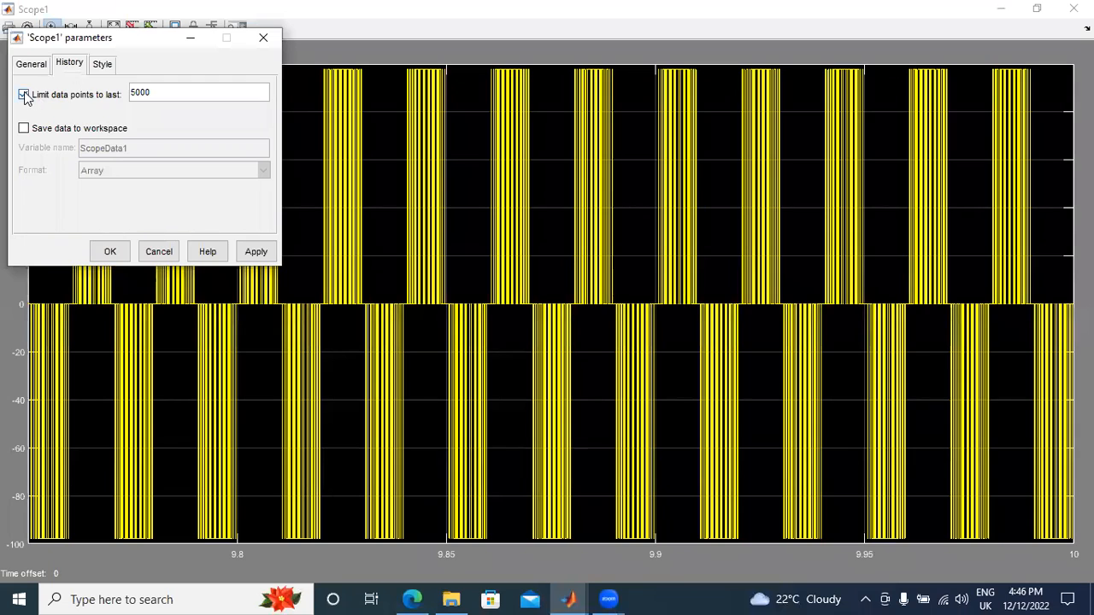
click(25, 96)
click(256, 252)
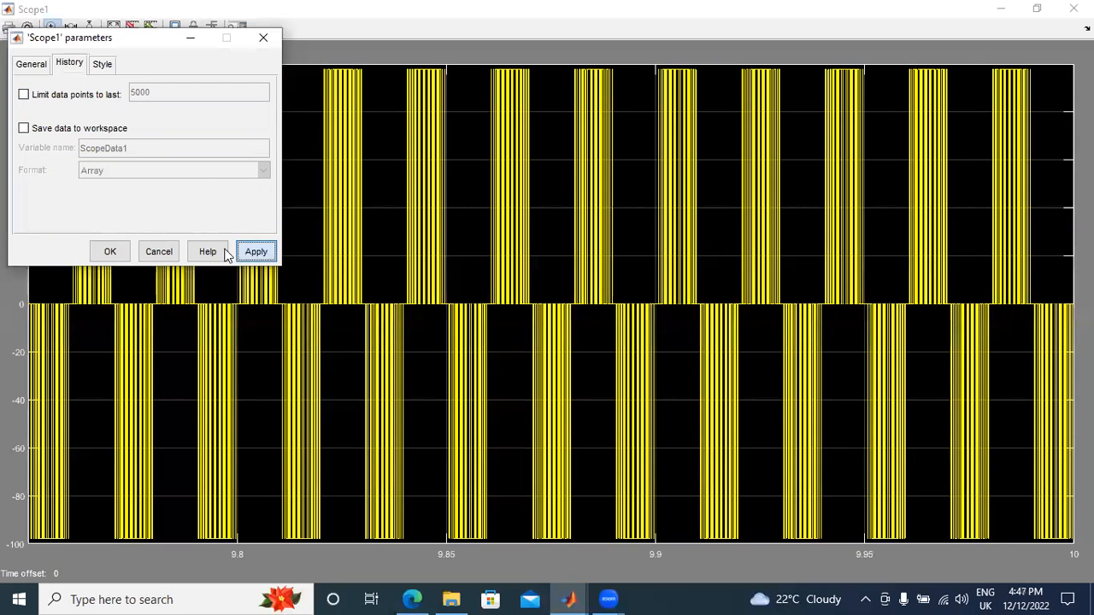
click(109, 252)
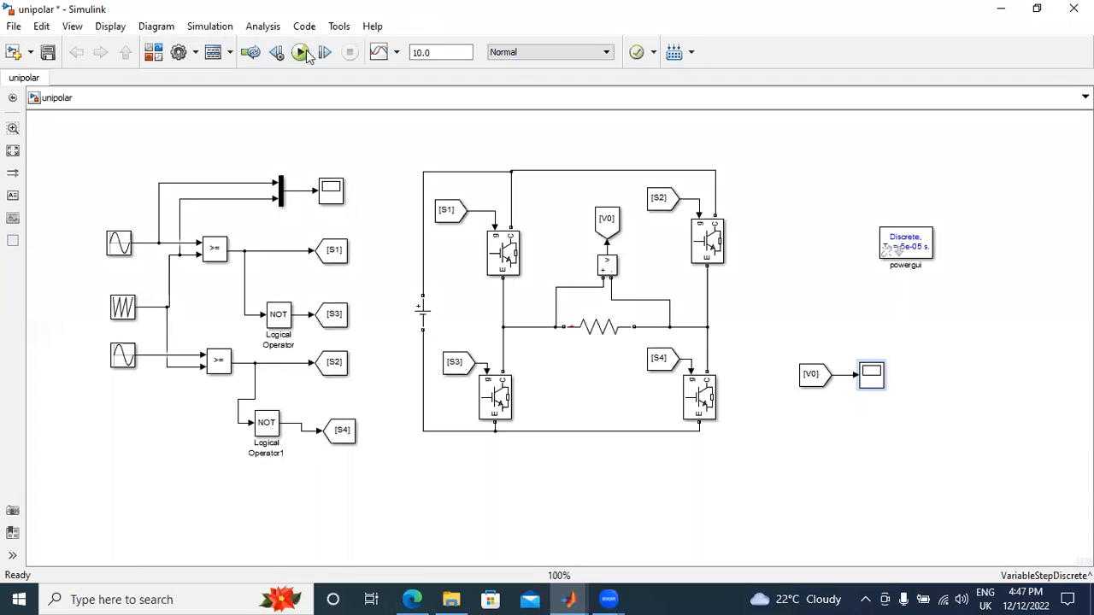
Rerun the simulation, examine the V0 waveform zoomed in time to about 1.8 to 2.2 s, and close the scope
click(302, 53)
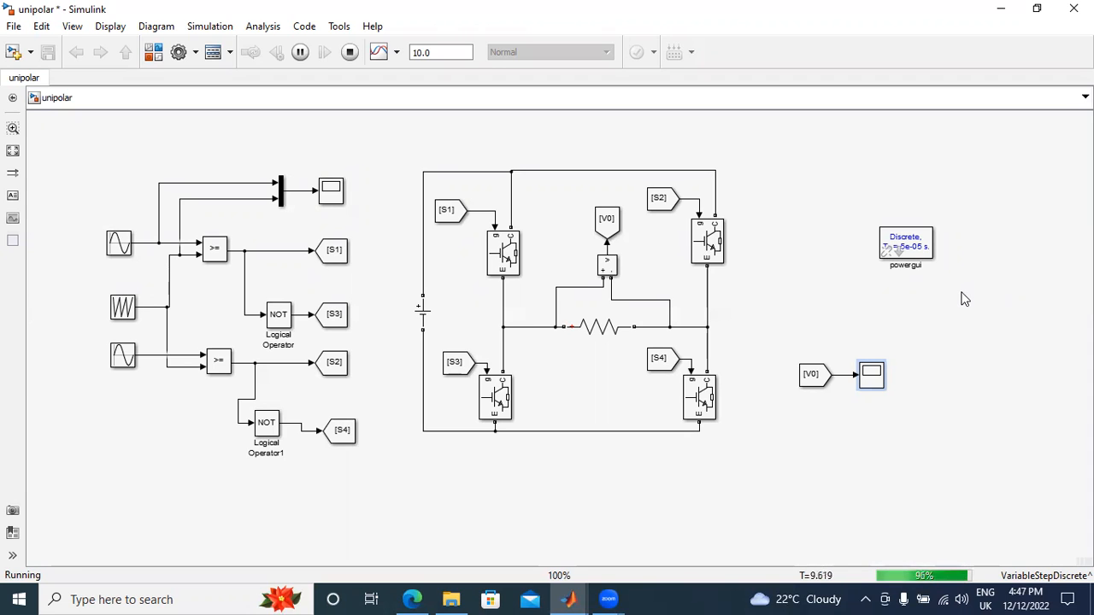
double_click(868, 379)
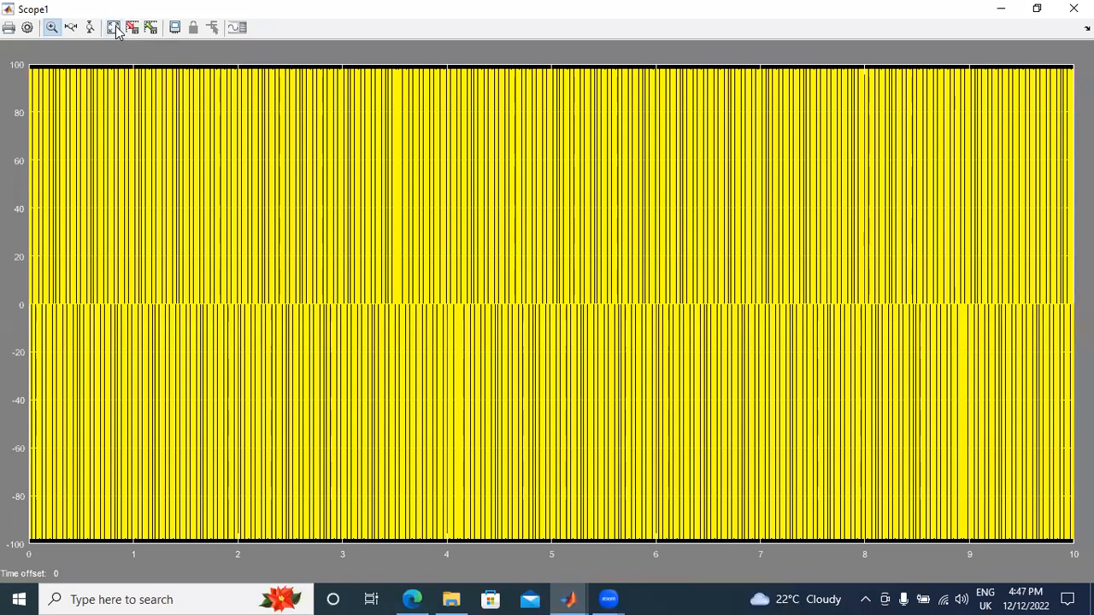
click(71, 28)
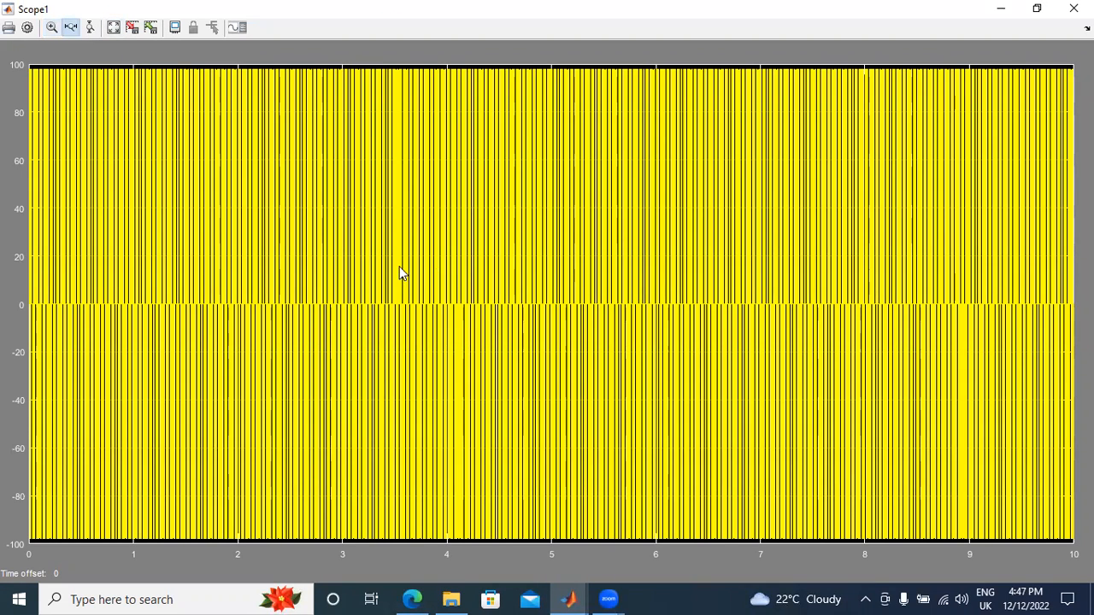
drag(425, 250, 145, 250)
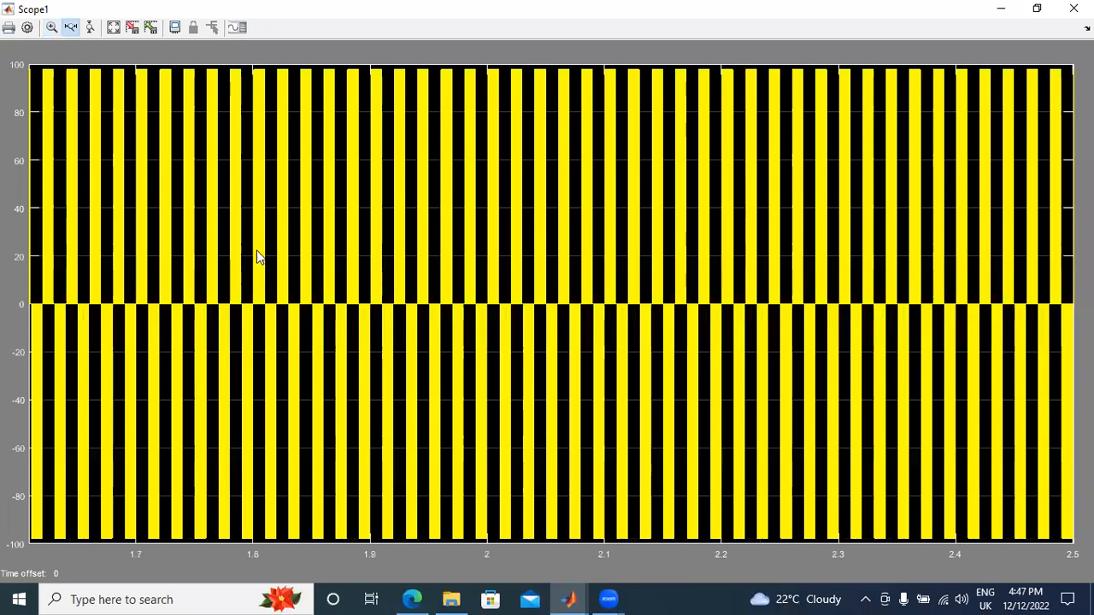
drag(256, 250, 727, 245)
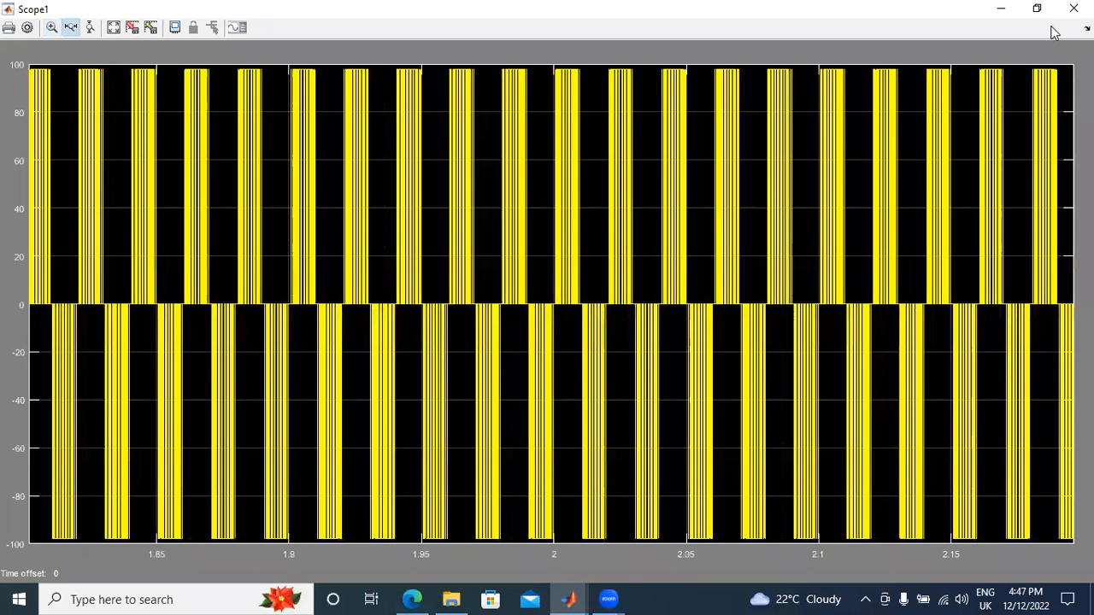
click(1074, 8)
Set the simulation stop time to 0.2, run the model, and show the V0 waveform autoscaled in its scope
click(434, 53)
text(0.)
text(2)
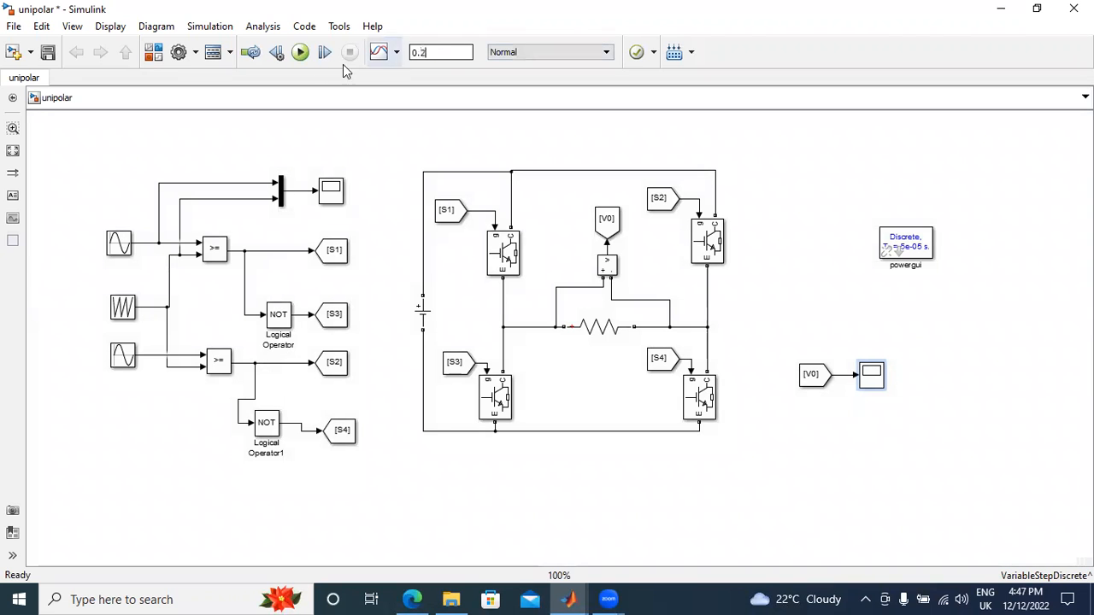
click(300, 52)
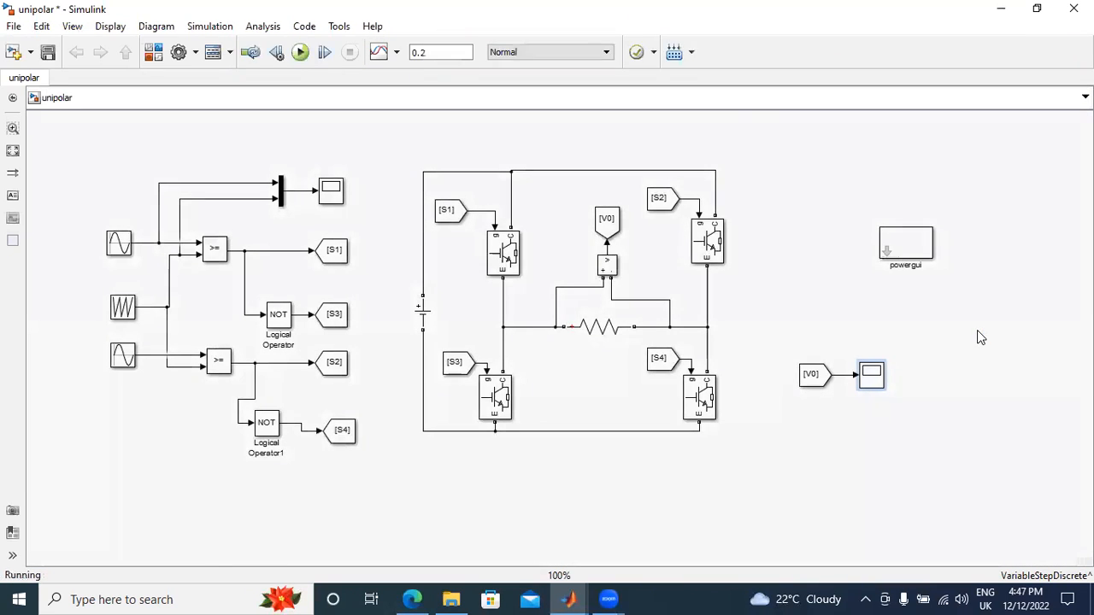
double_click(874, 372)
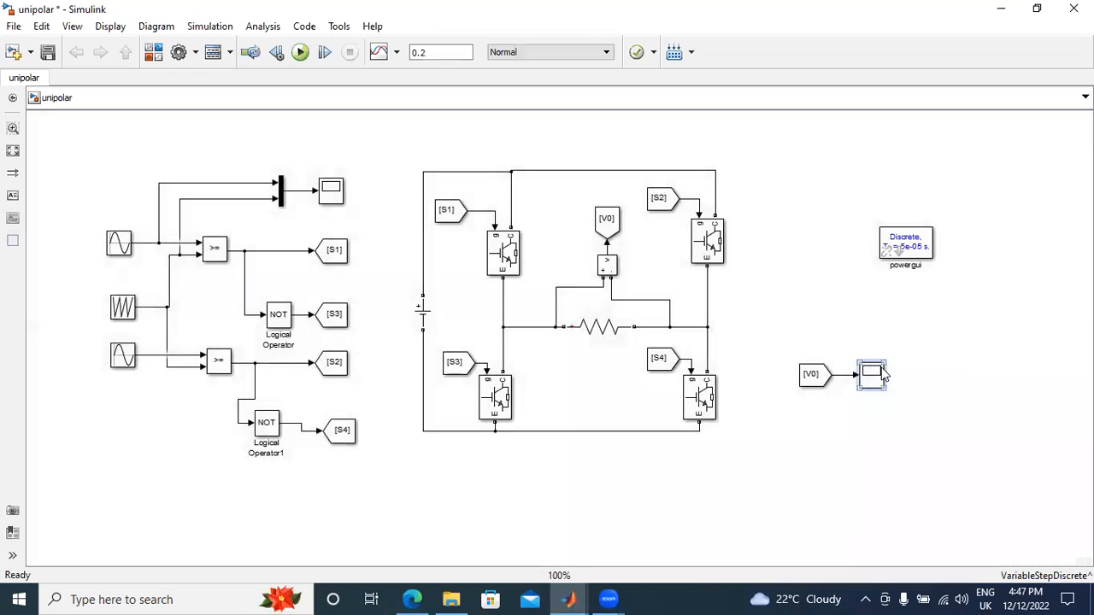
click(114, 27)
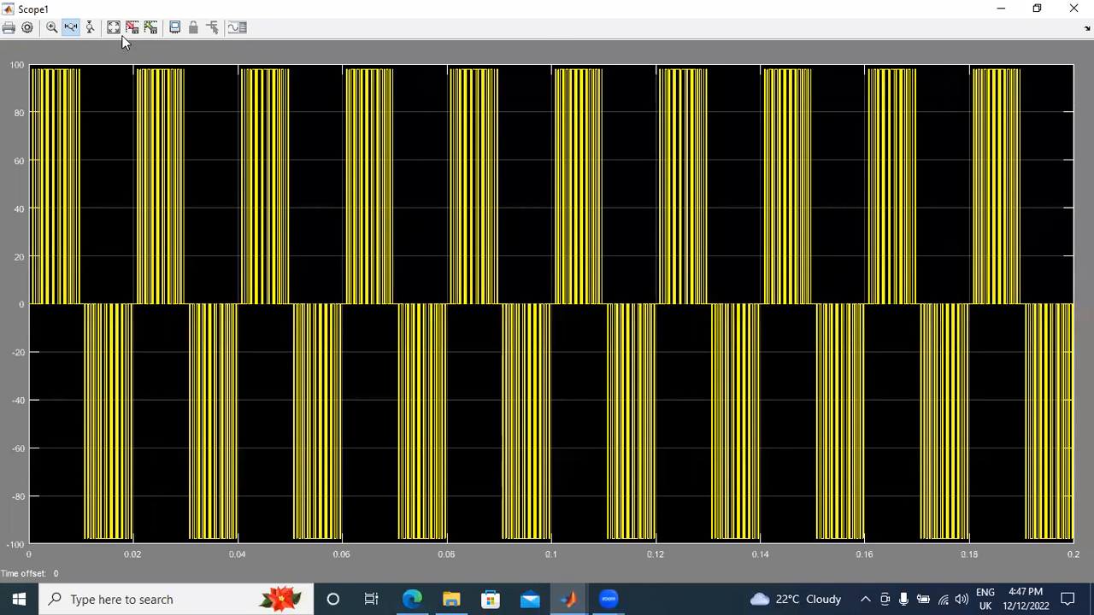
Examine the V0 pulses zoomed in time to about 0.023 to 0.089 s, restore the full view, and switch to UNIT-II.pdf for comparison
drag(149, 279, 494, 286)
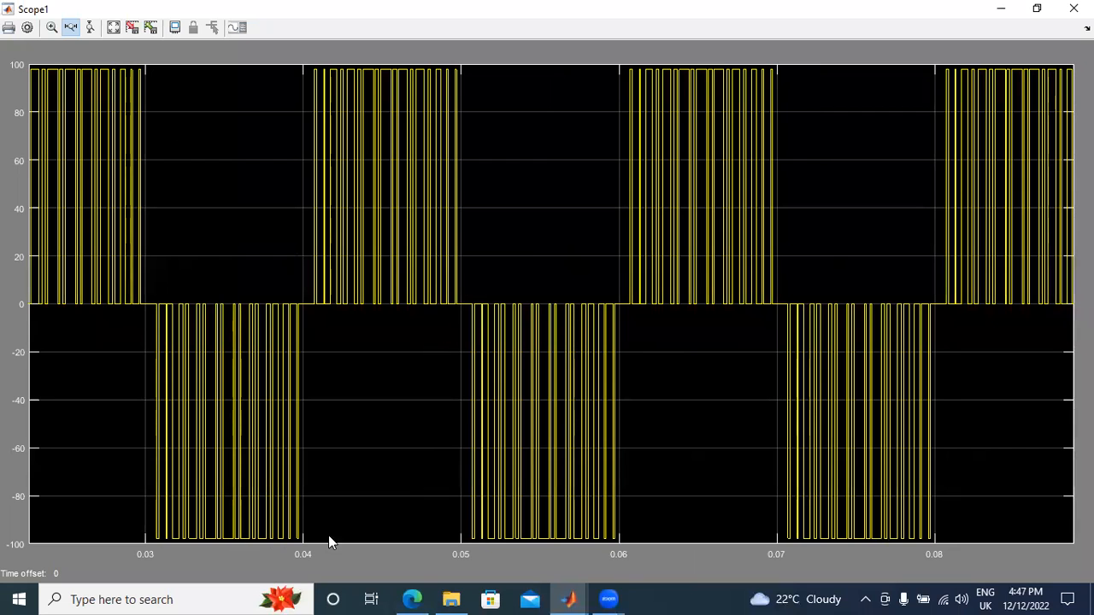
click(113, 27)
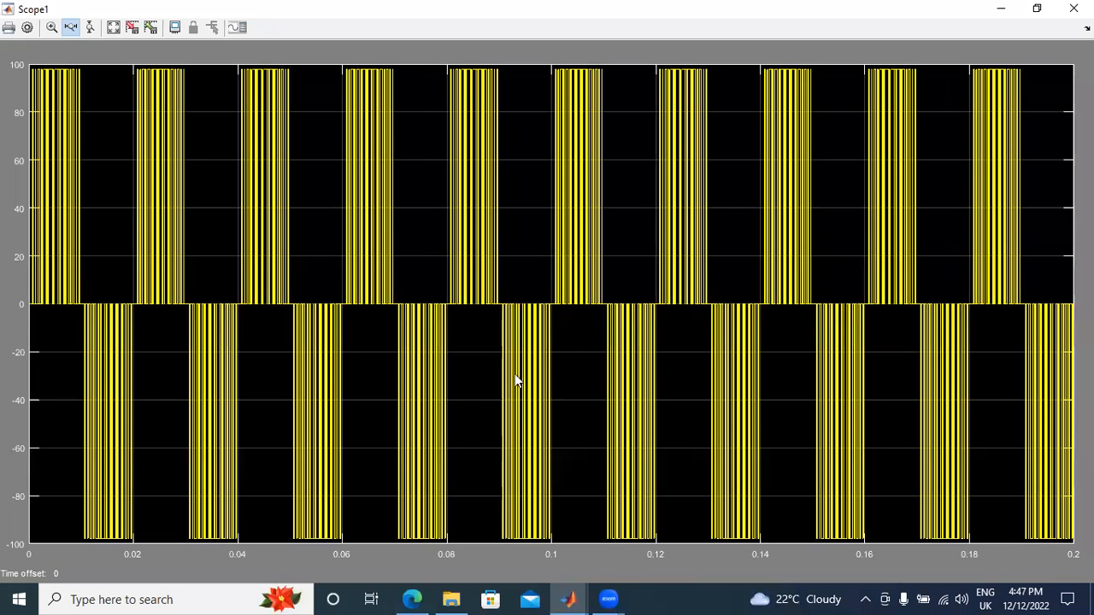
click(412, 599)
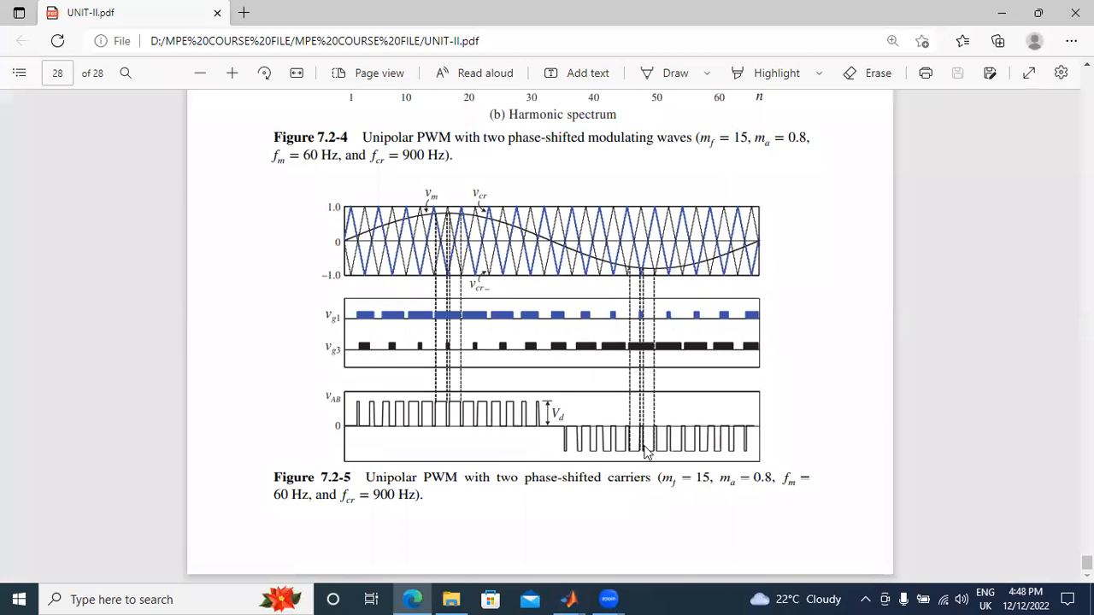
Close the V0 scope window and switch from the PDF back to the unipolar Simulink model
click(588, 597)
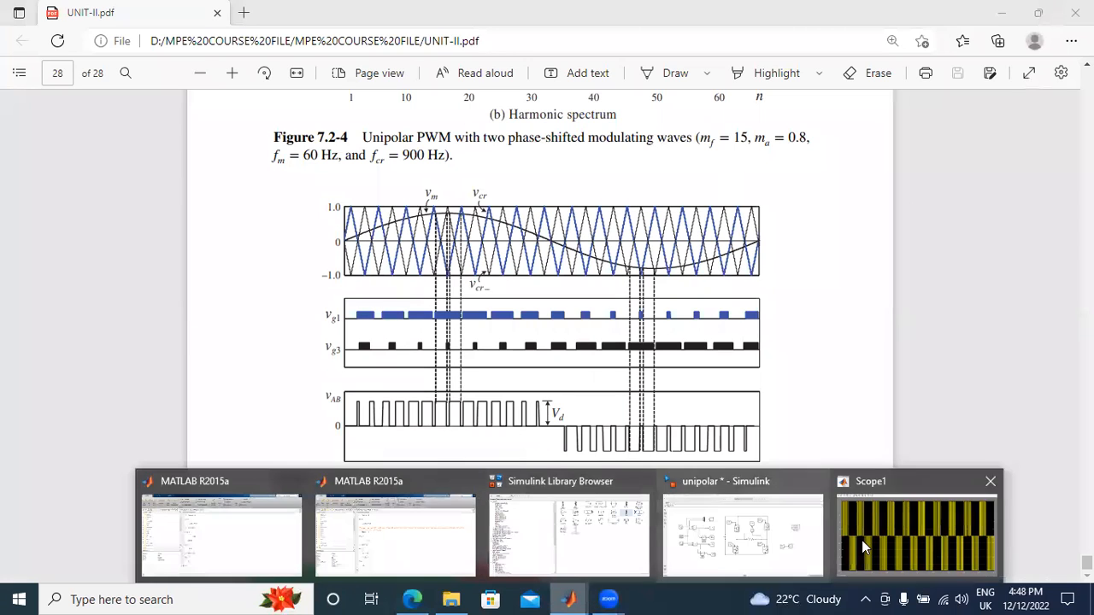
click(862, 541)
click(1070, 8)
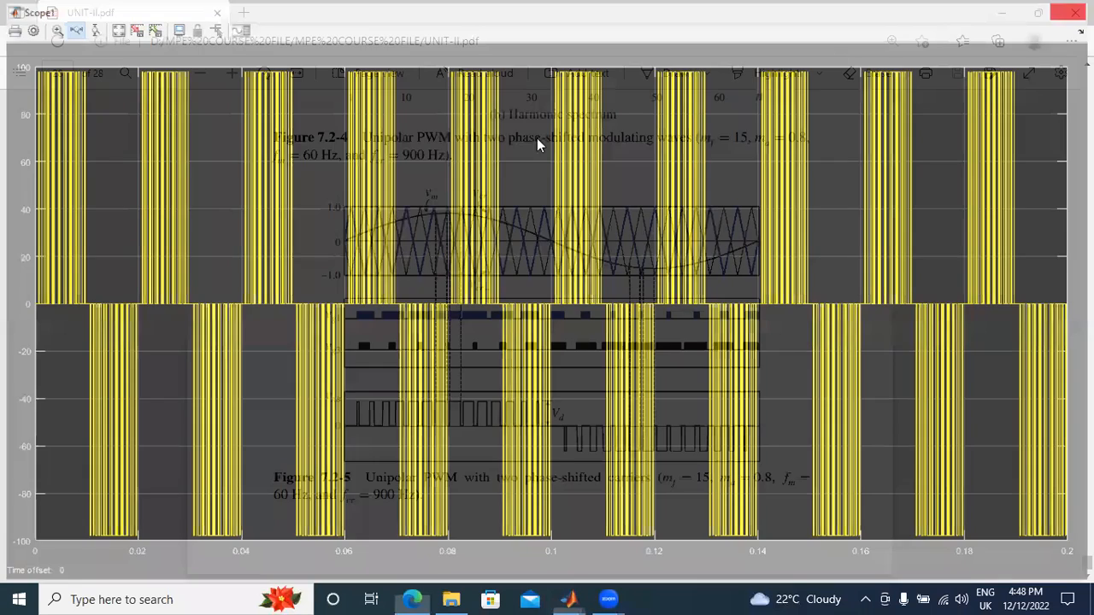
click(571, 597)
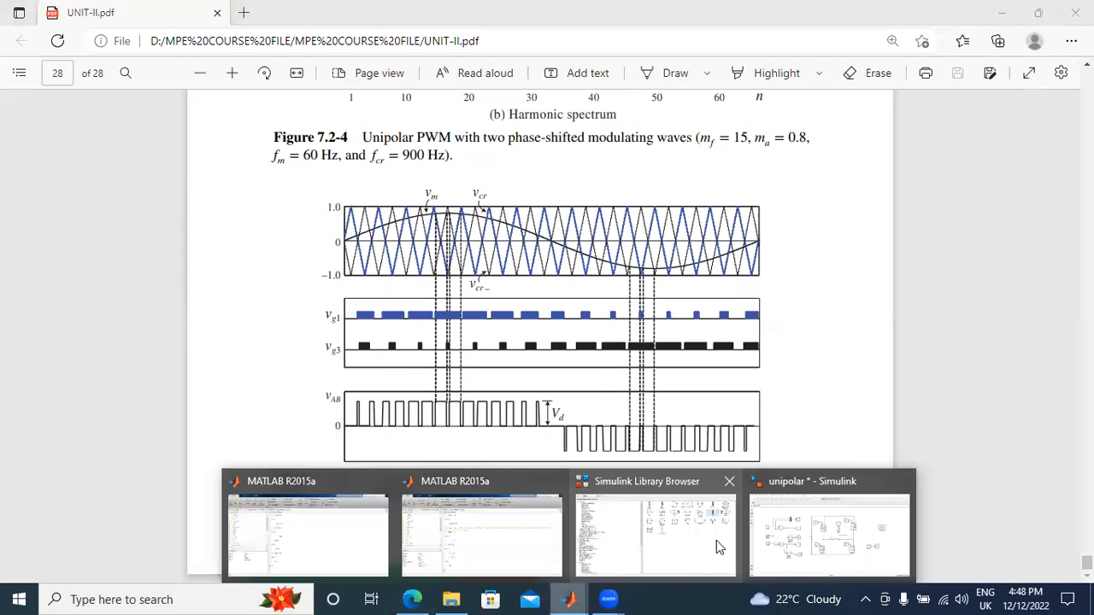
click(821, 530)
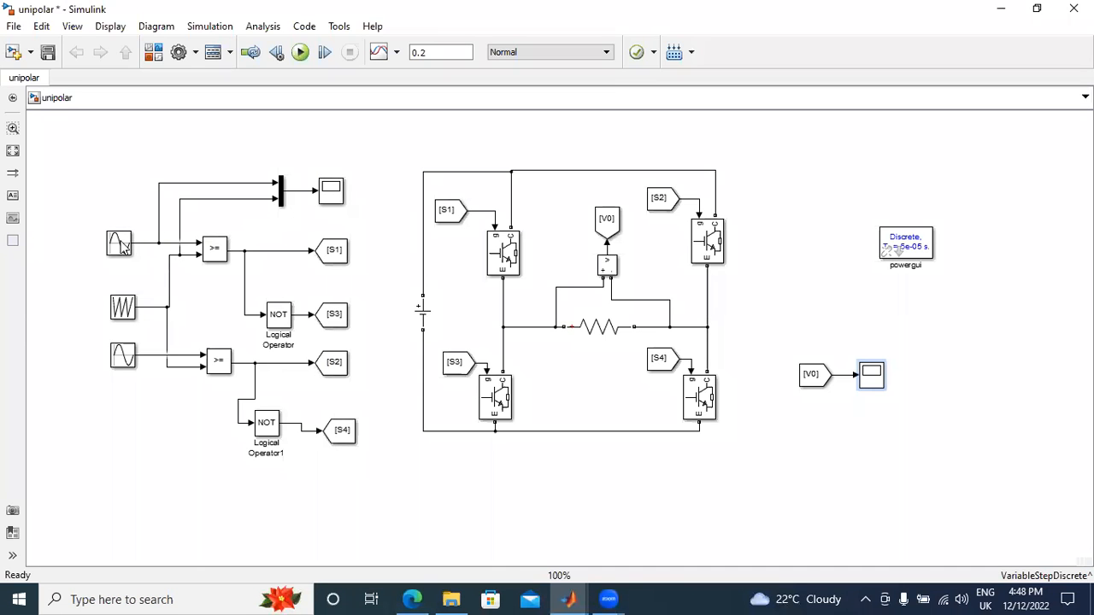
Examine the sine and carrier waveforms in the Mux scope, autoscaled and zoomed in time to about 0.044 to 0.06 s, and close it
double_click(332, 192)
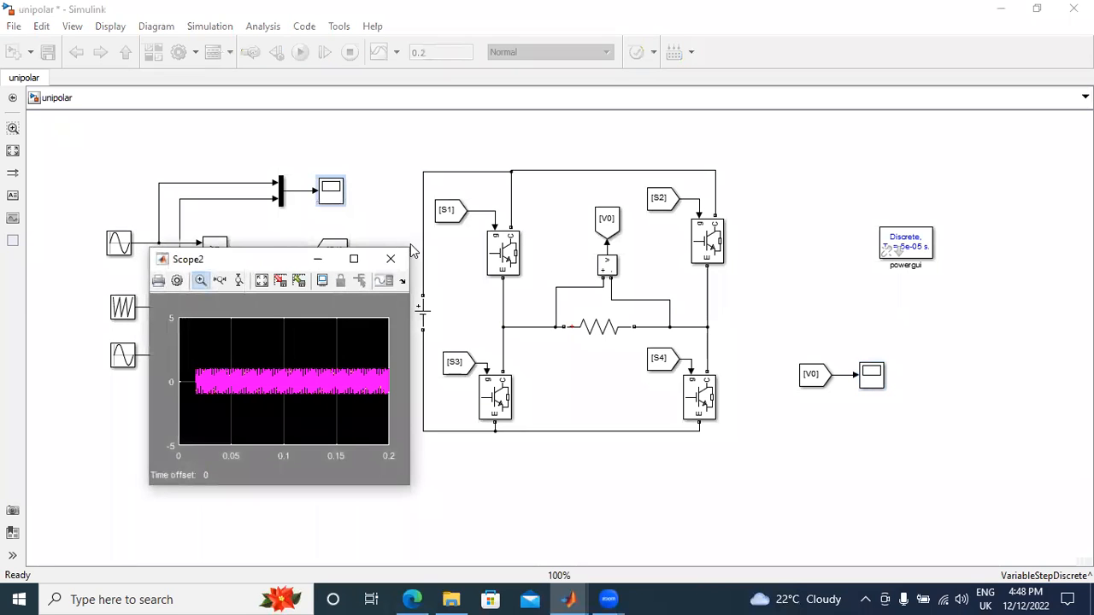
click(354, 258)
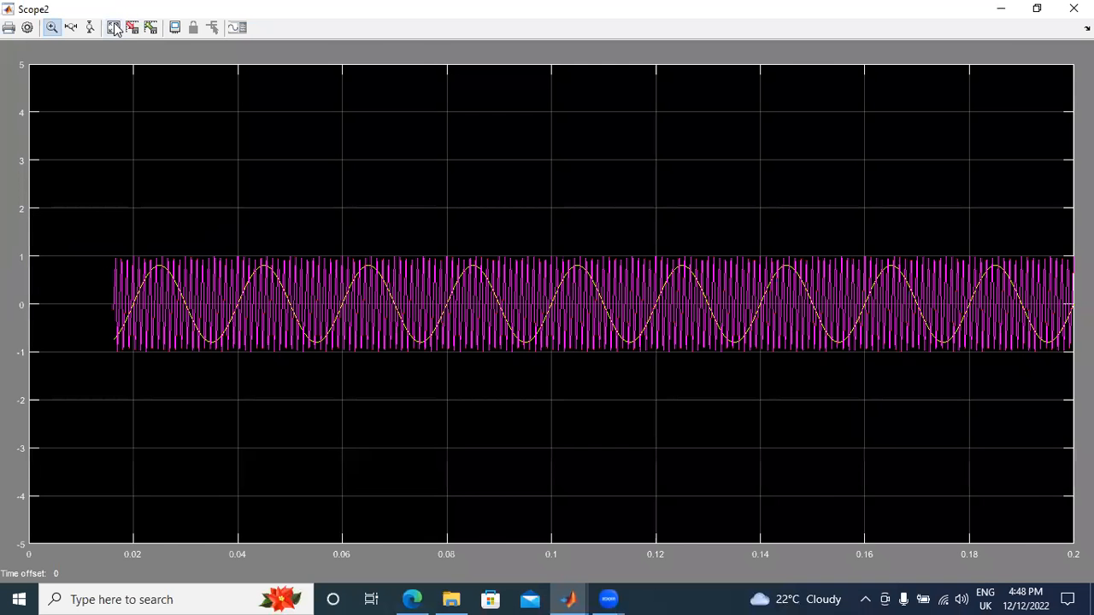
click(114, 27)
click(70, 28)
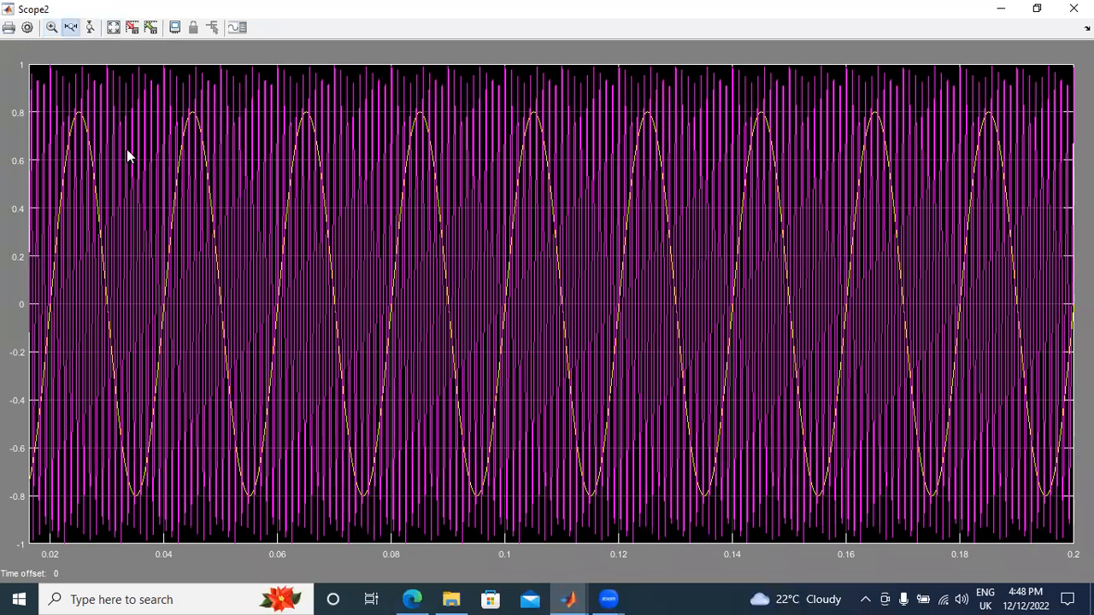
drag(488, 276, 152, 276)
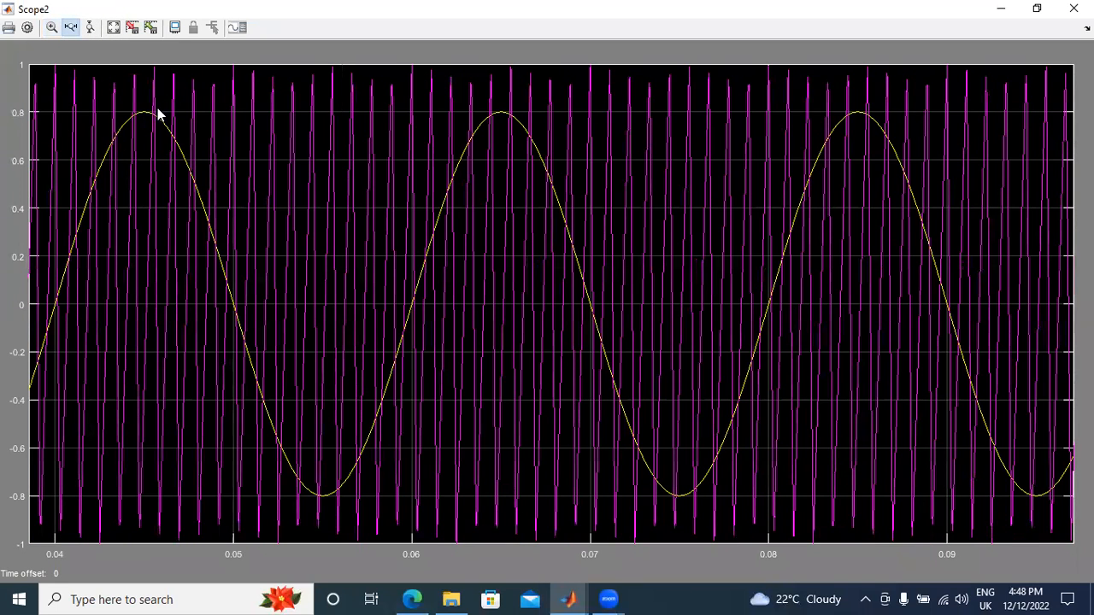
drag(119, 225, 422, 223)
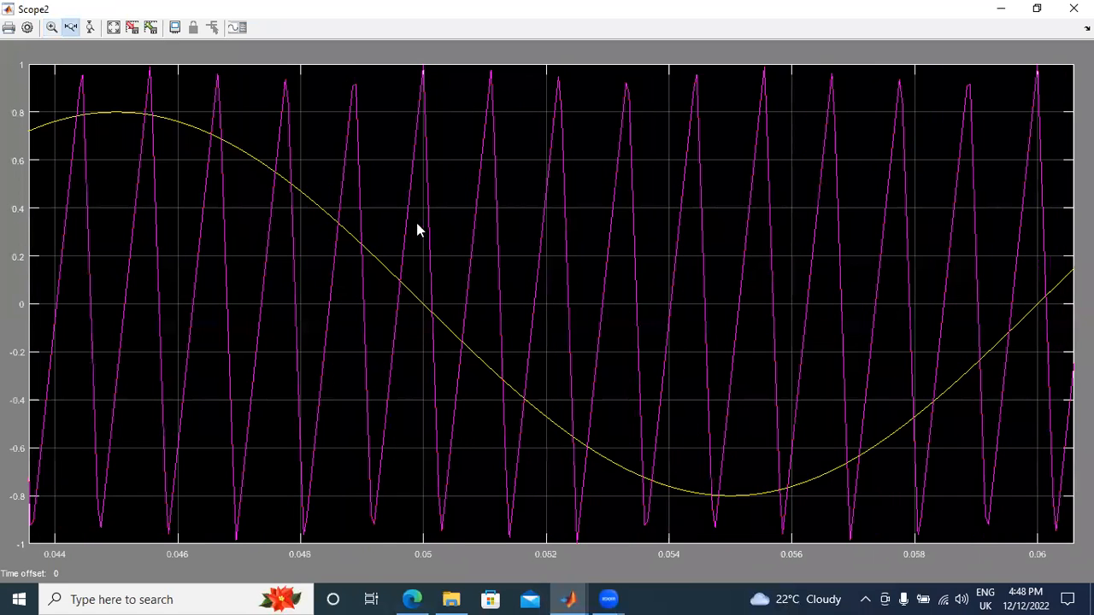
click(1074, 9)
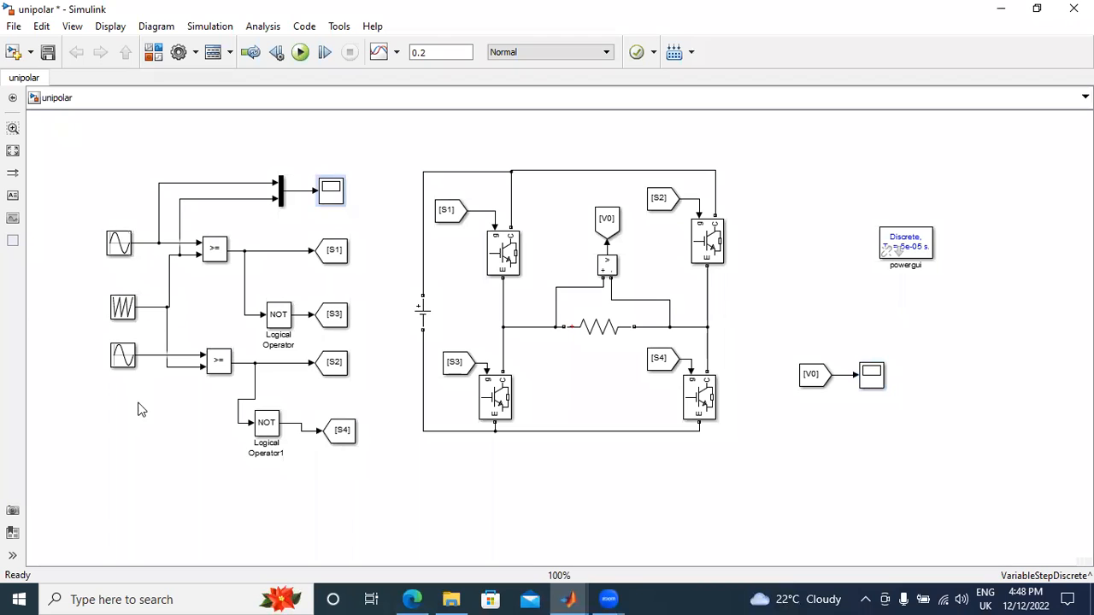
Set the Mux to 3 inputs and connect its third input to the lower sine wave's output line
double_click(279, 193)
text(3)
click(626, 297)
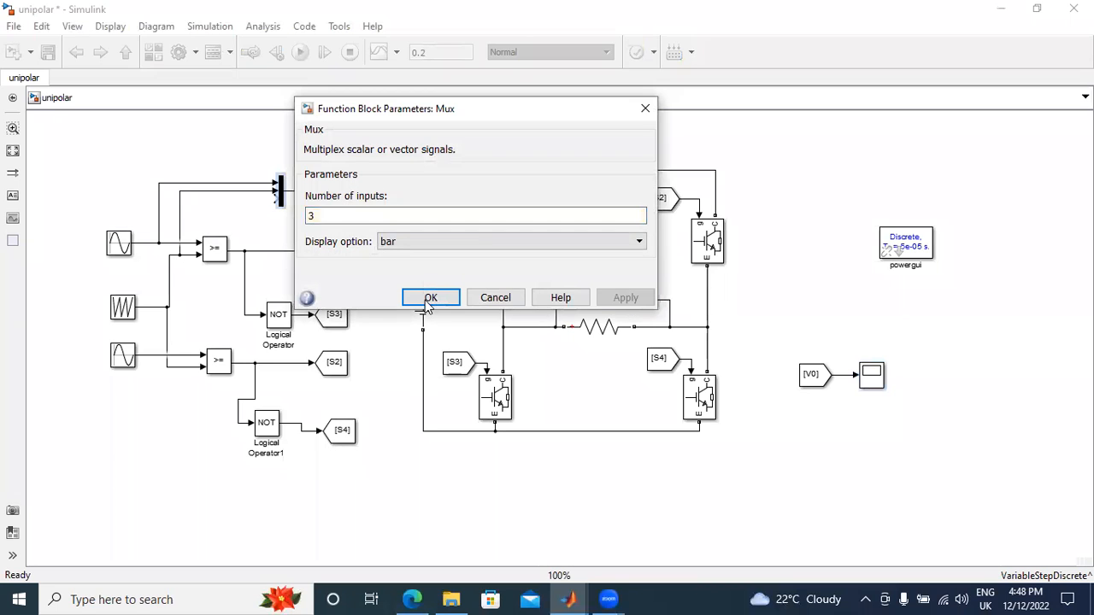
key(Return)
mouse_move(275, 199)
mouse_down()
mouse_move(190, 361)
mouse_move(177, 356)
mouse_up()
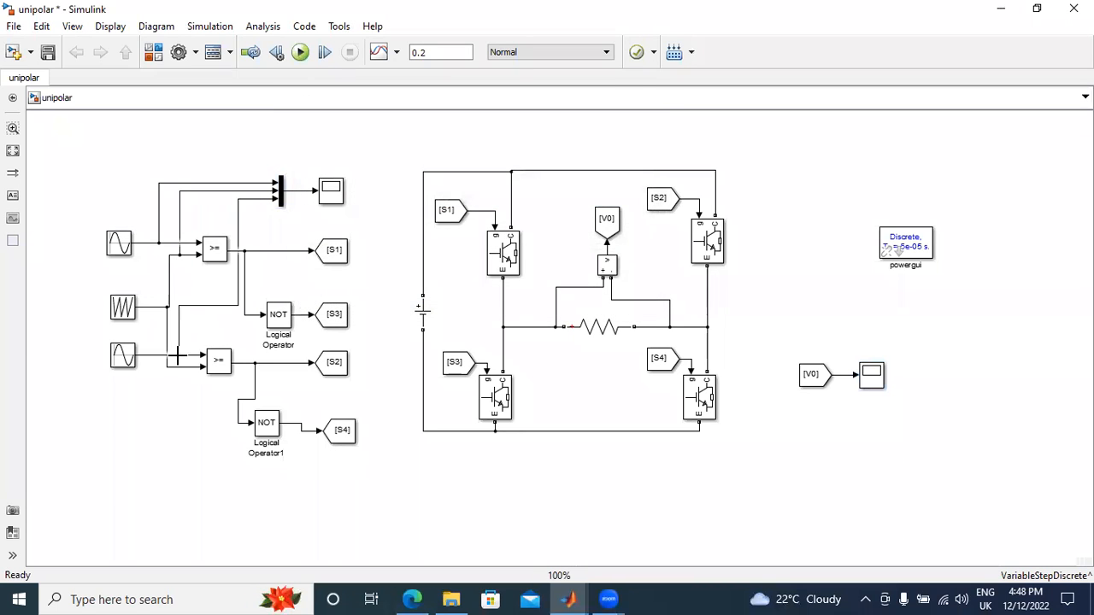
Run the model, examine both sine waves against the carrier zoomed to about 0.032 to 0.08 s, and close the scope
click(300, 52)
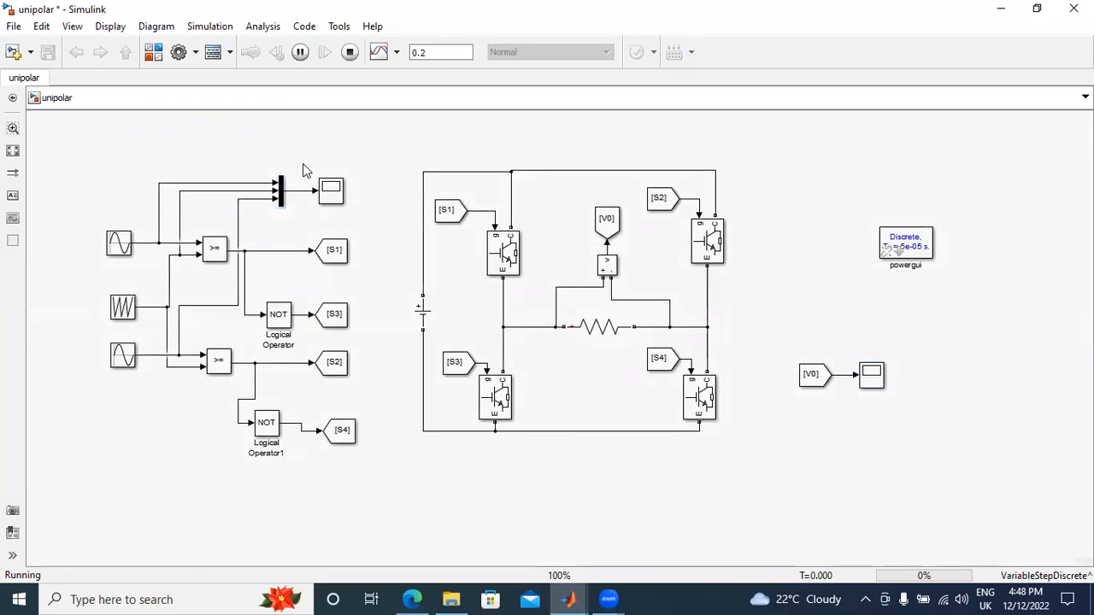
double_click(332, 190)
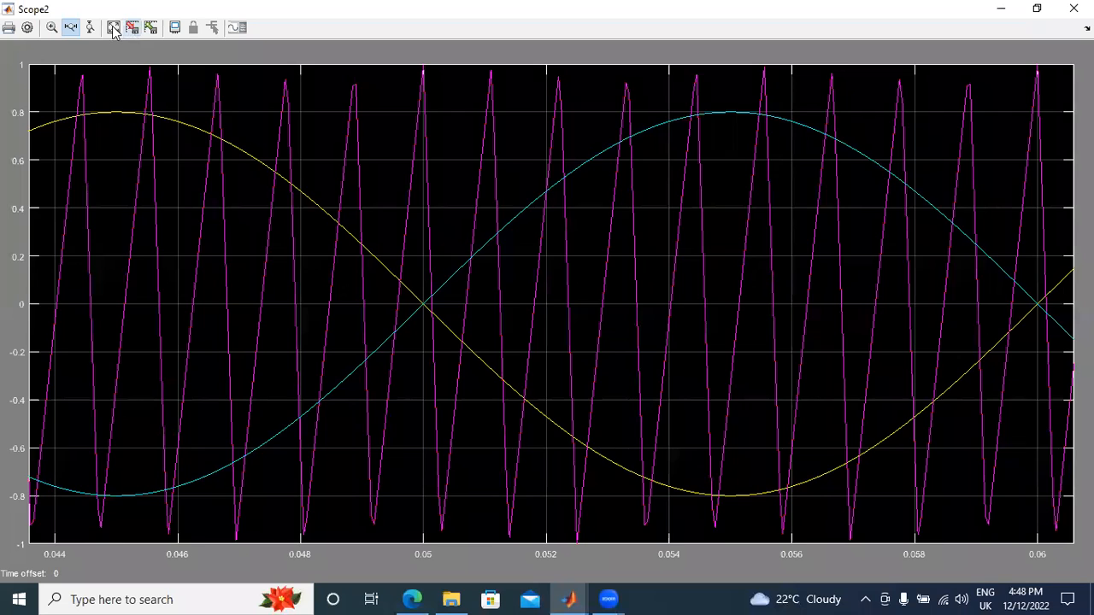
click(115, 29)
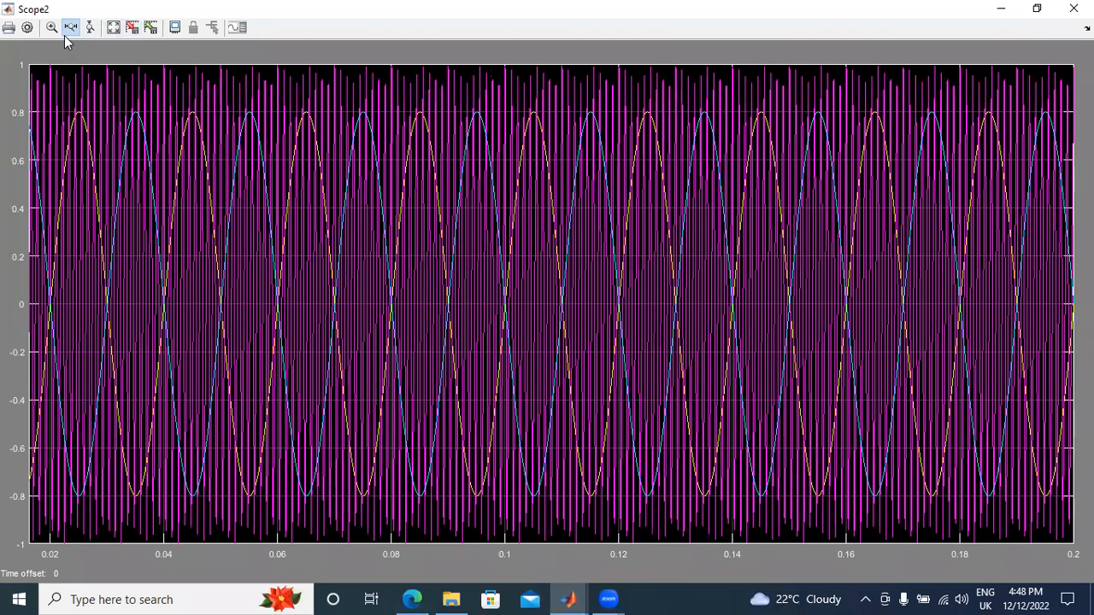
drag(116, 223, 395, 224)
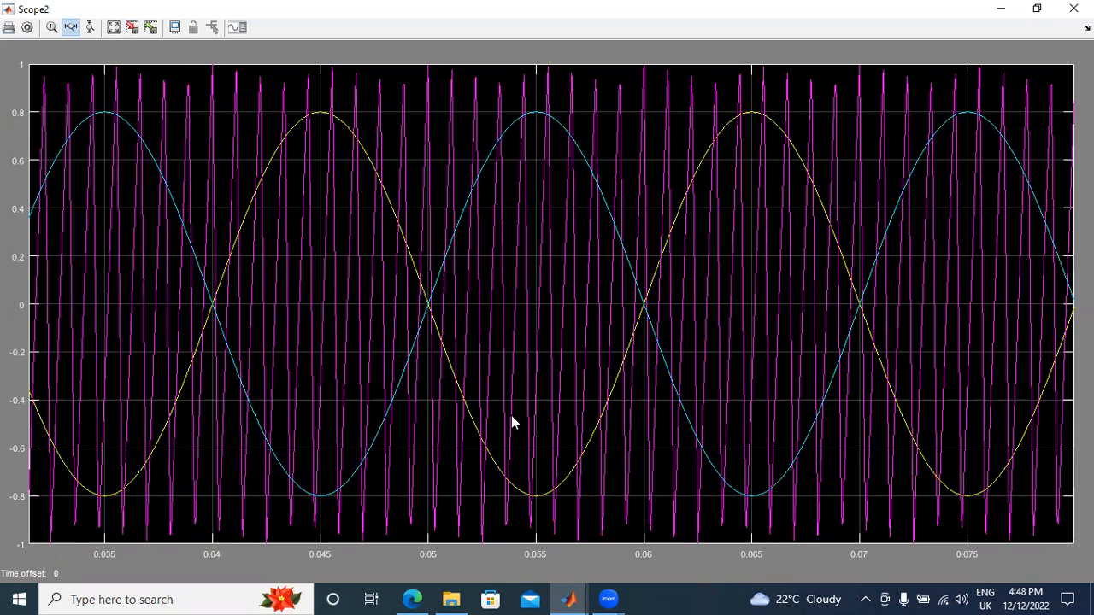
click(1074, 8)
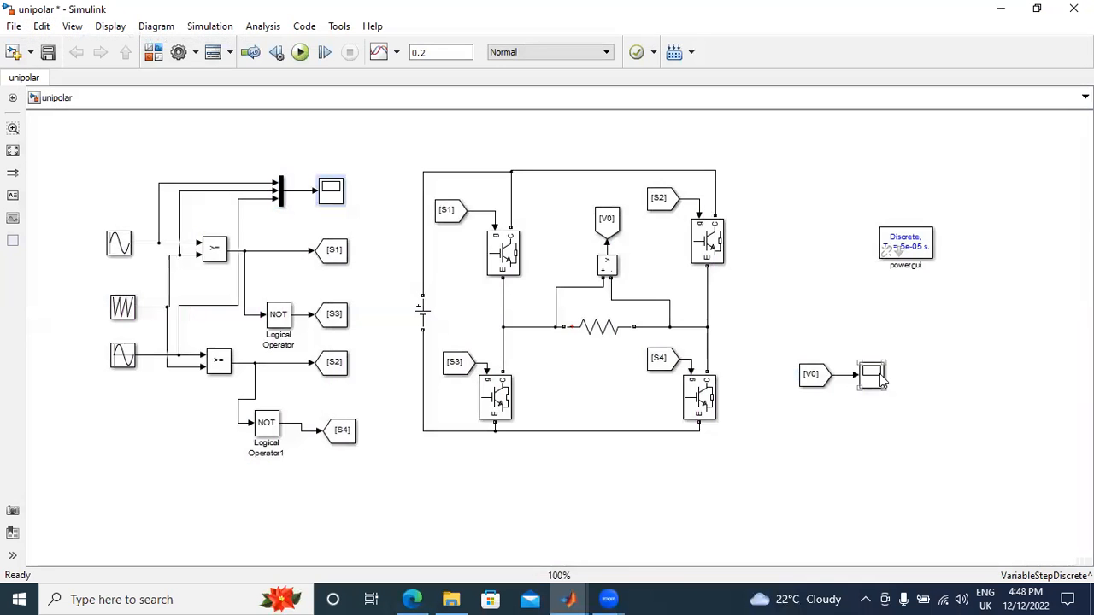
Turn on saving data to the workspace in the V0 scope's history parameters, using the Structure with time format
double_click(872, 374)
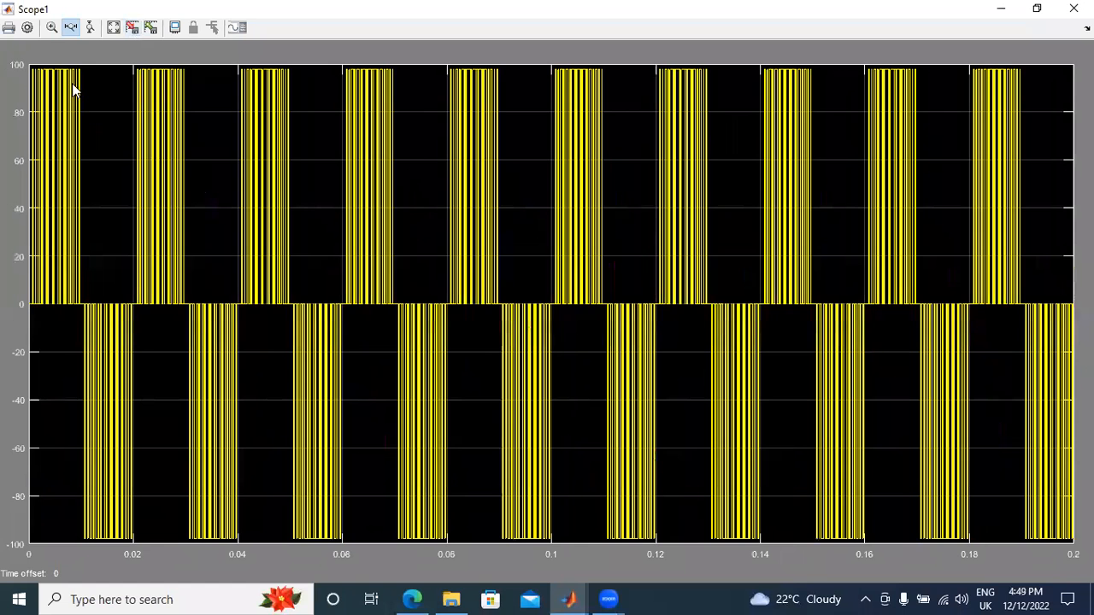
click(28, 27)
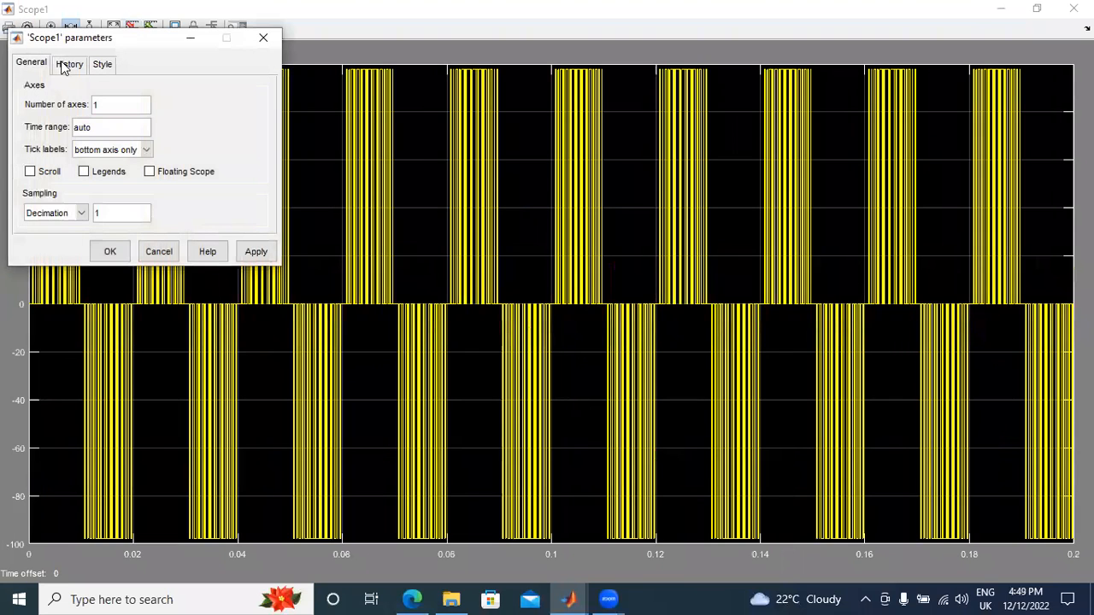
click(63, 68)
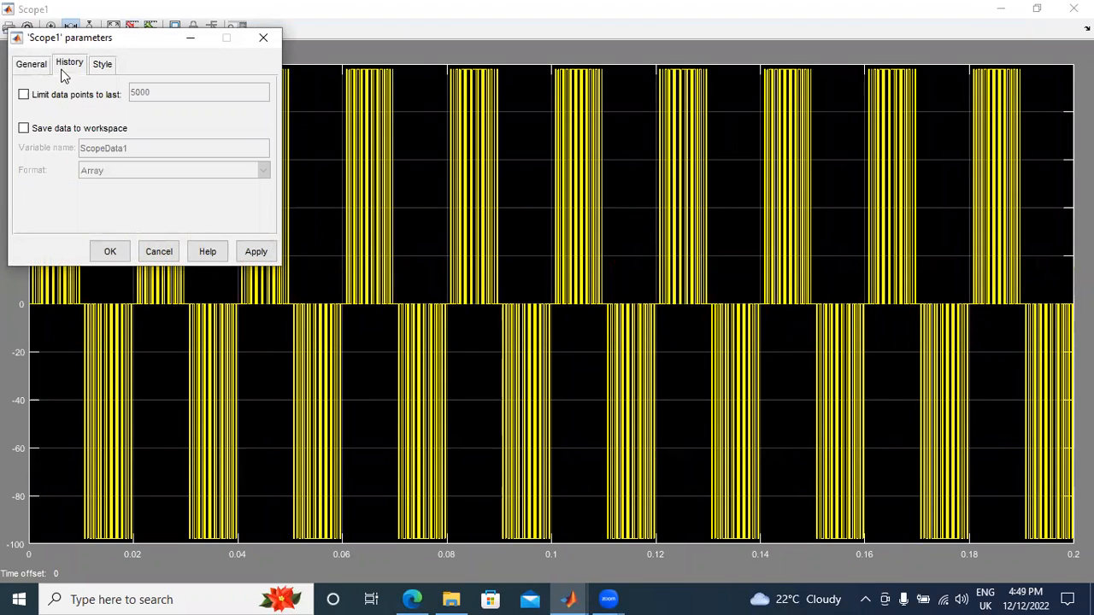
click(24, 128)
click(162, 149)
click(167, 174)
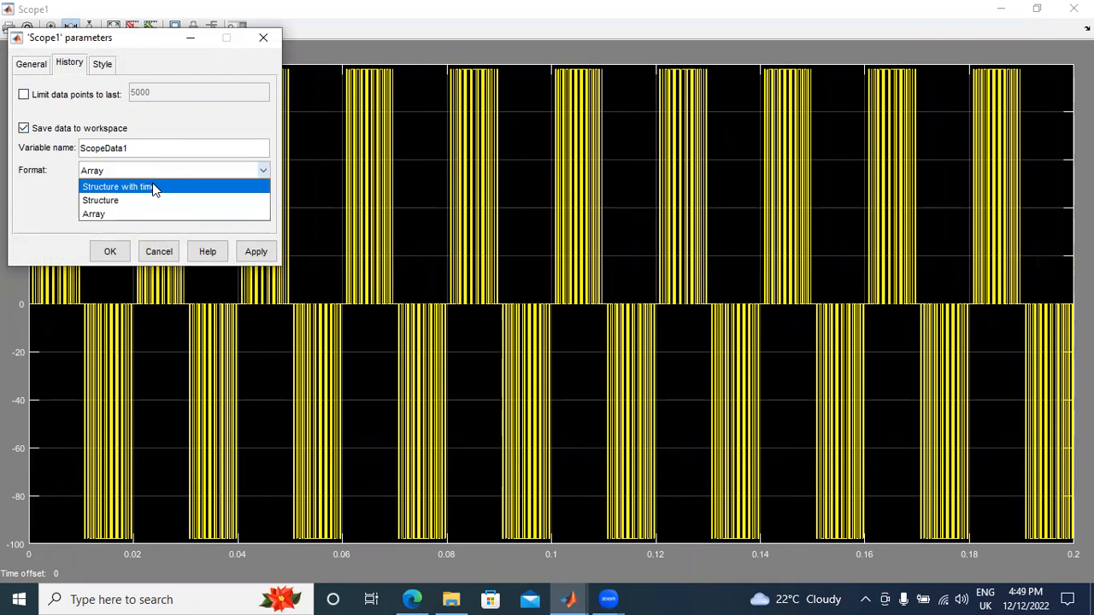
click(153, 188)
Name the V0 scope's workspace variable V1, confirm the parameters, close the scope, and rerun the simulation
drag(150, 148, 31, 144)
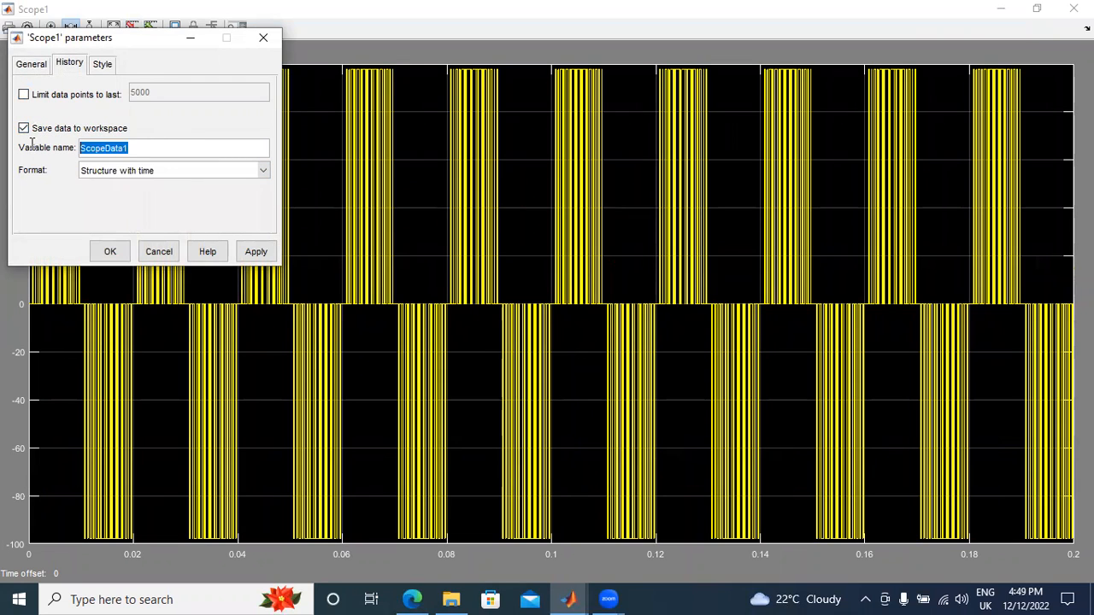
text(V1)
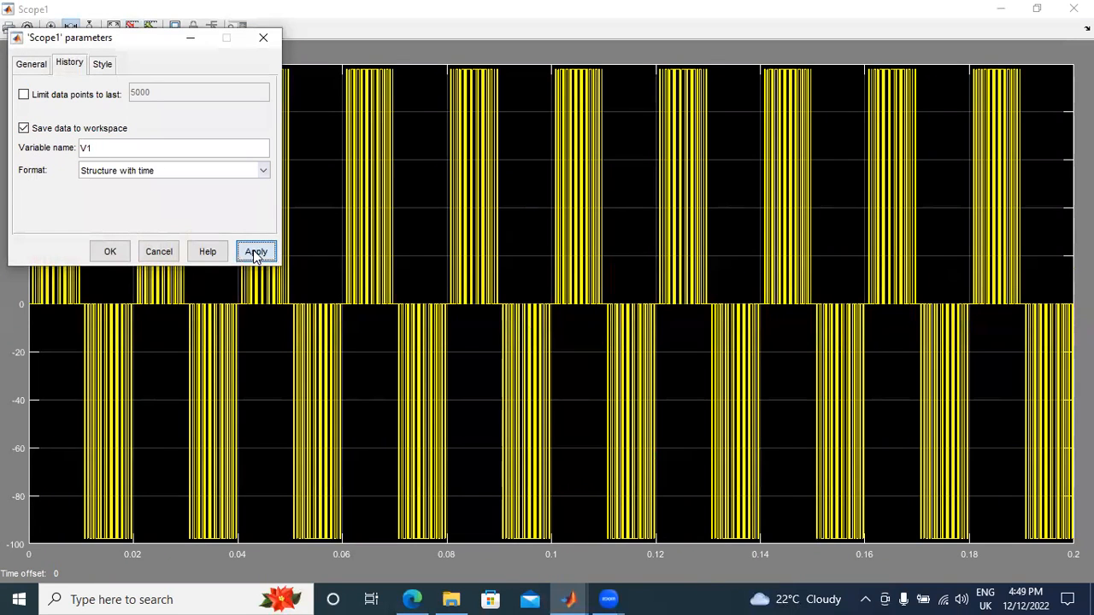
click(109, 252)
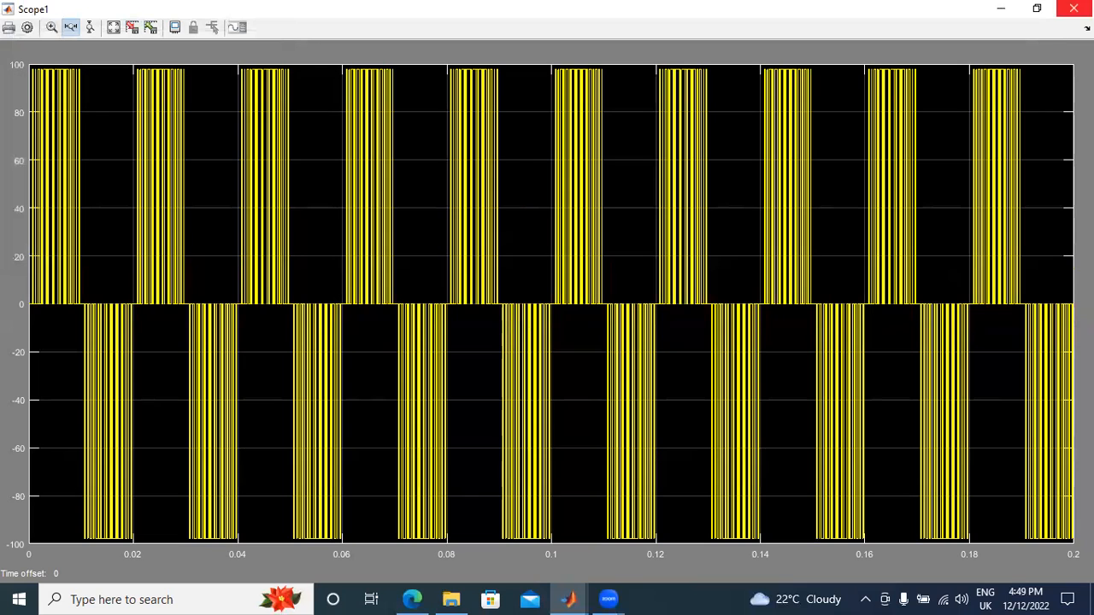
key(alt+F4)
click(300, 52)
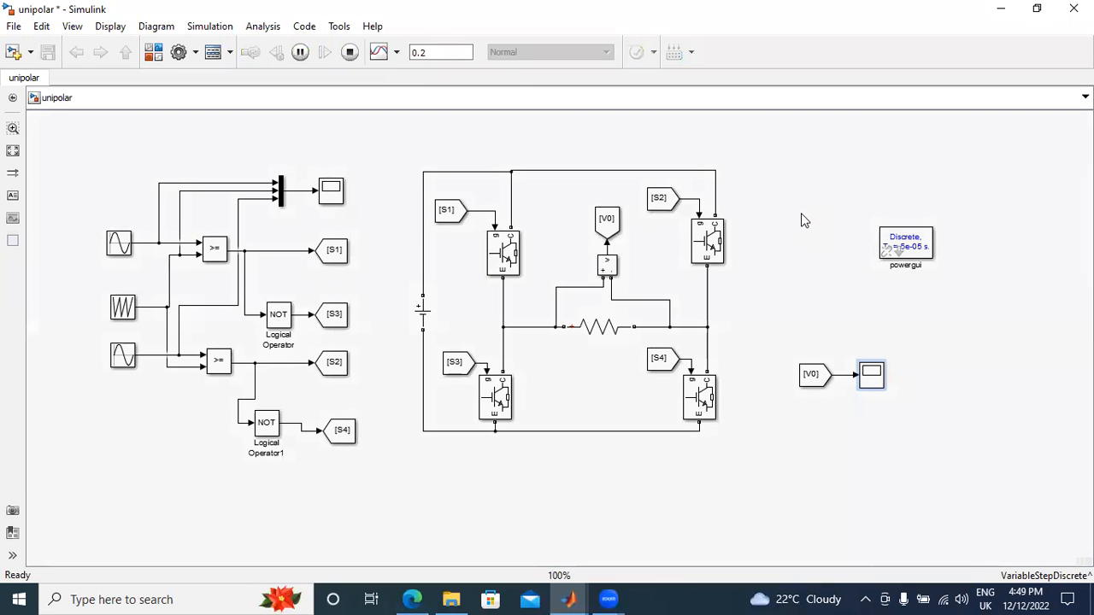
Launch the FFT Analysis tool from the powergui block, close the block parameters, and maximize the FFT window
click(915, 248)
double_click(915, 248)
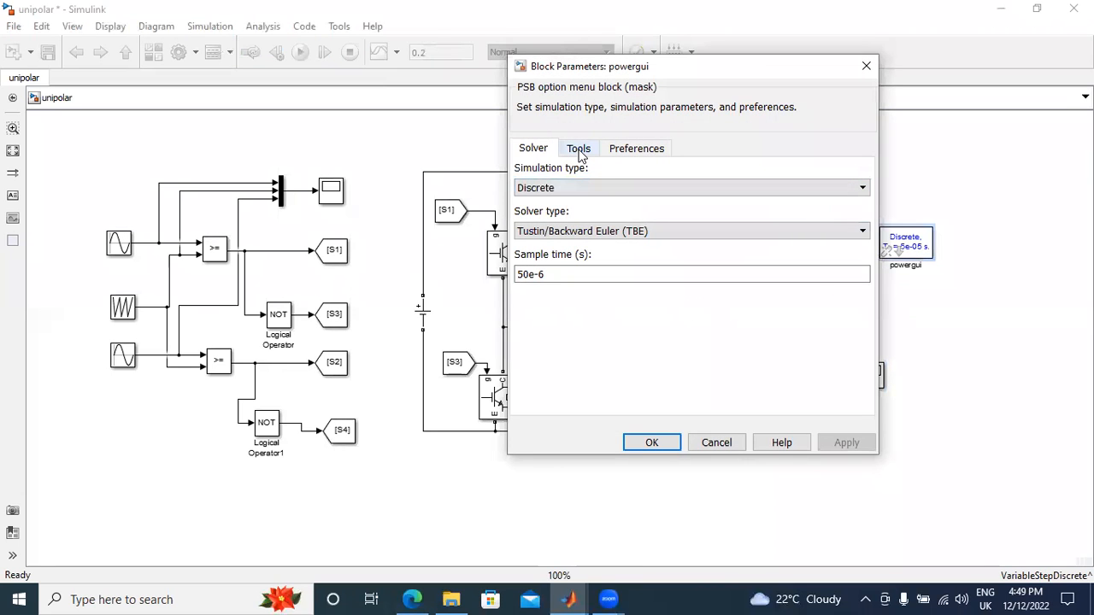
click(580, 151)
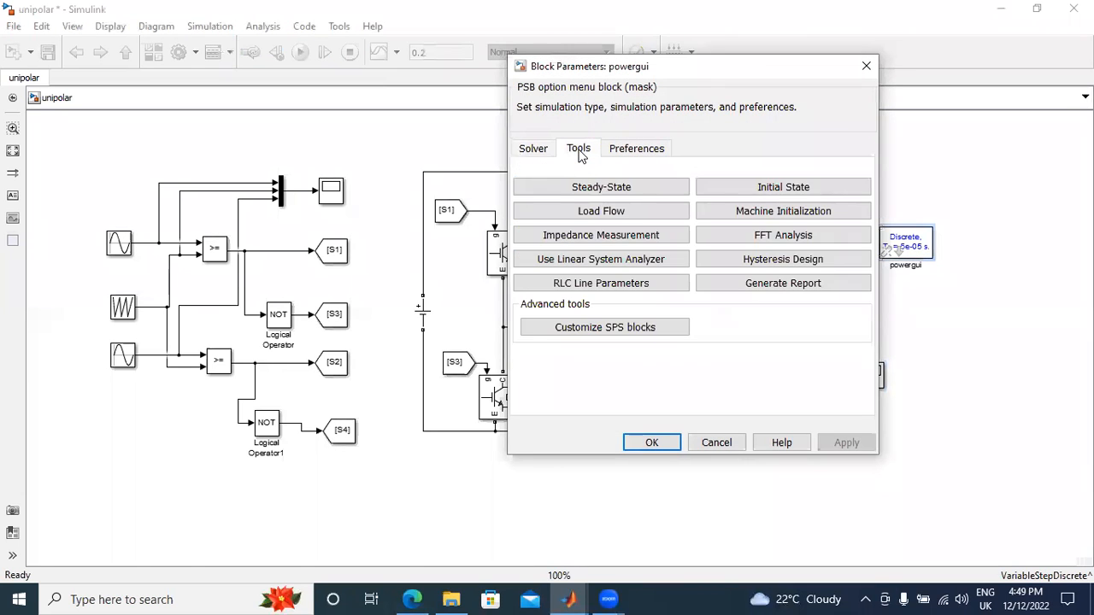
click(765, 239)
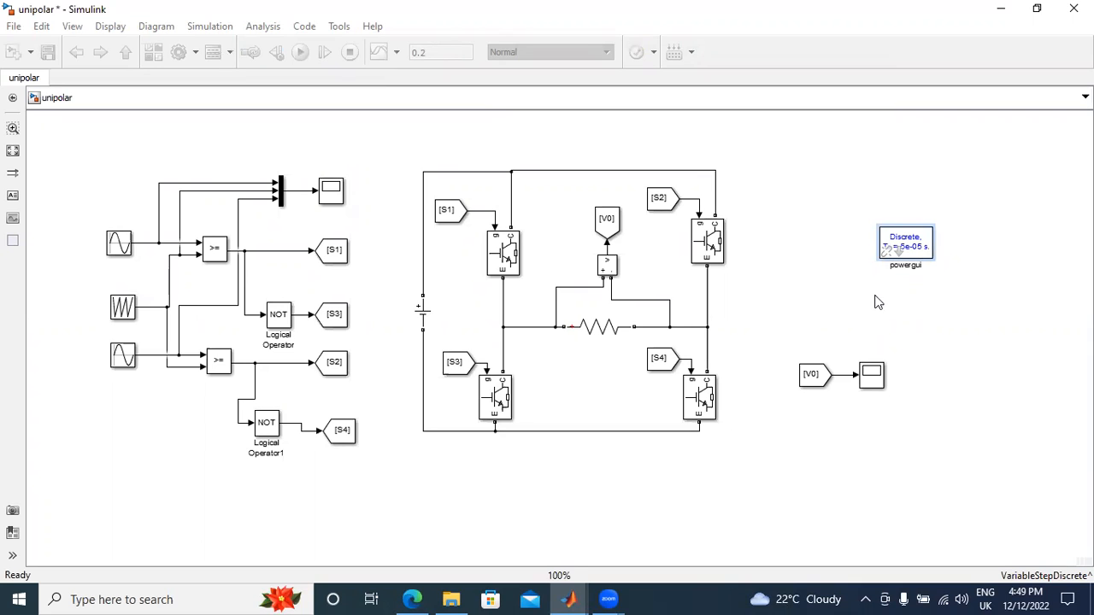
click(569, 600)
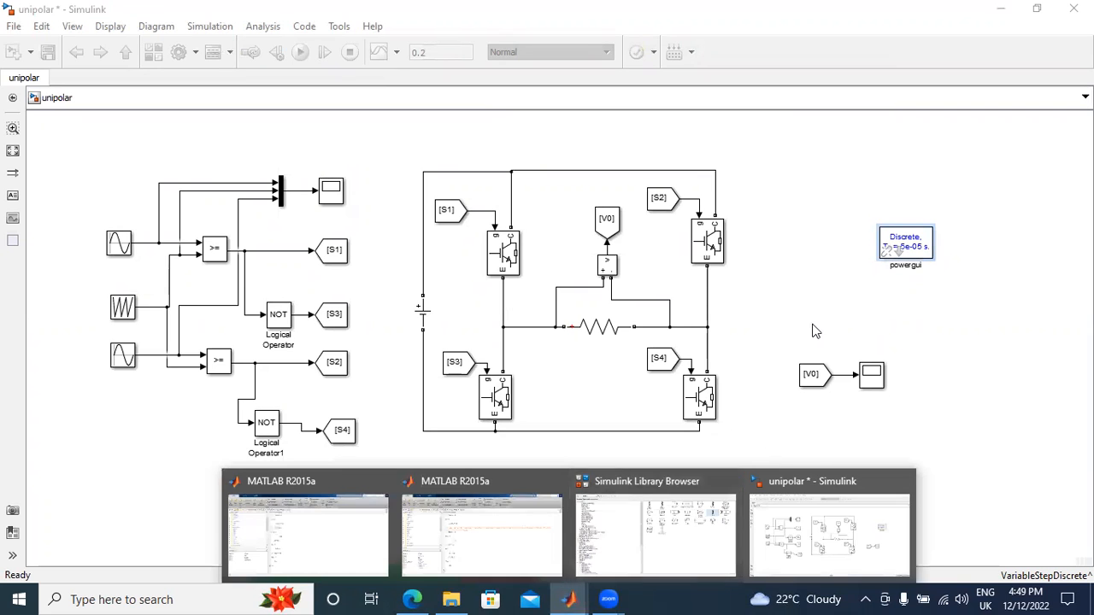
click(913, 242)
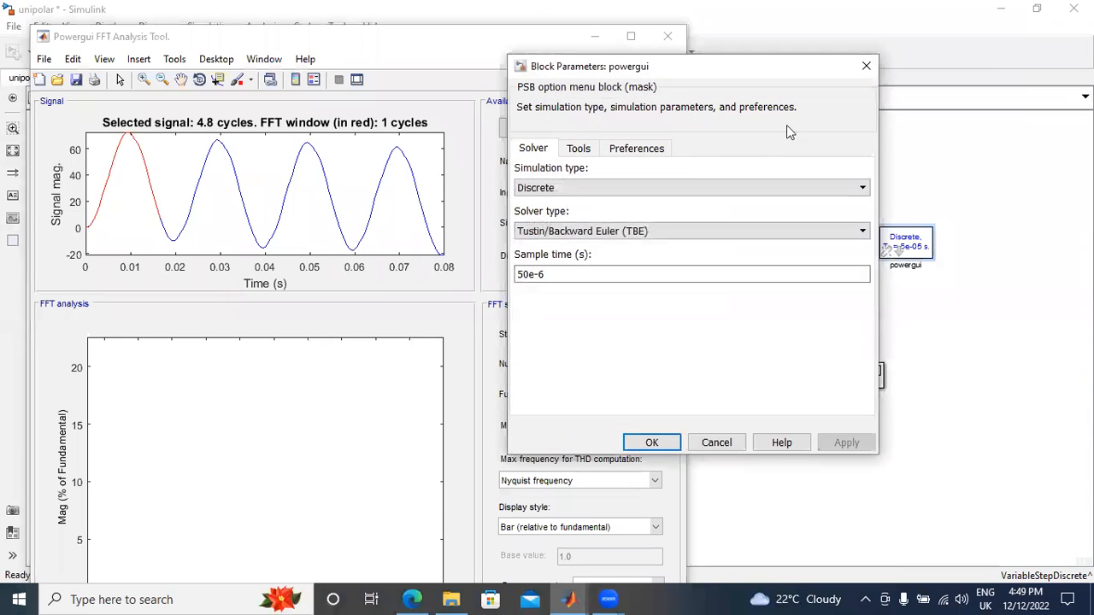
click(866, 66)
click(630, 37)
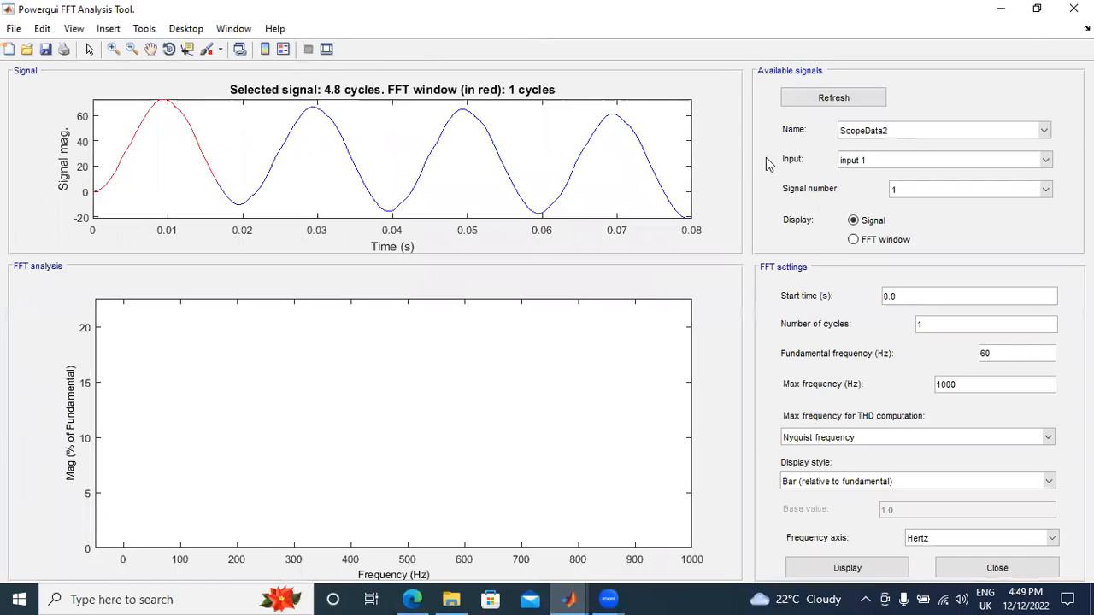
Select V1 as the signal for the FFT analysis and set the start time to 0.02 s
click(854, 241)
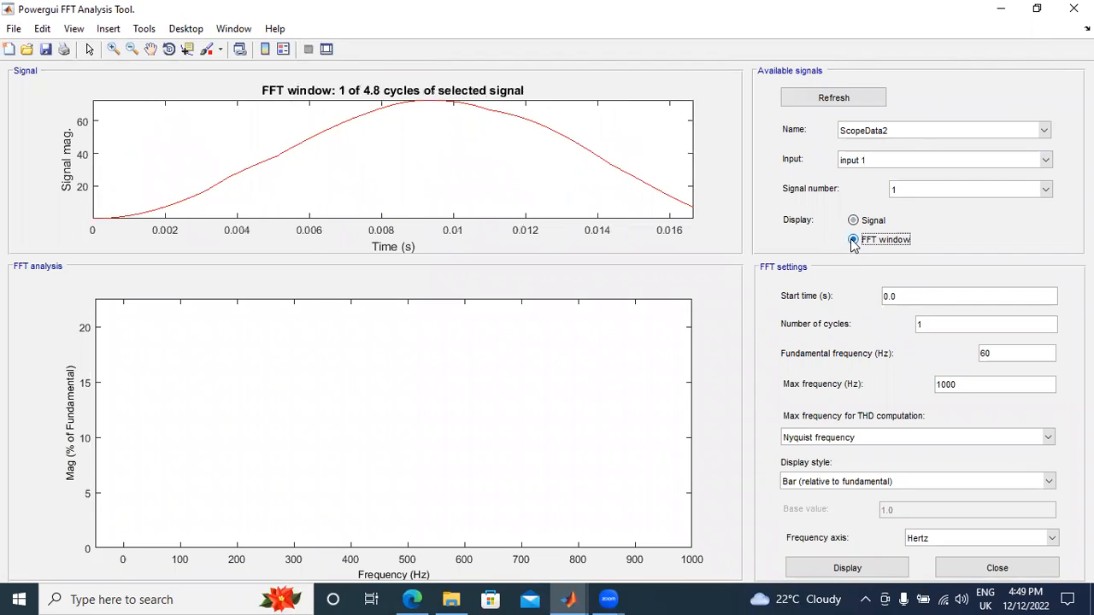
click(903, 133)
click(889, 167)
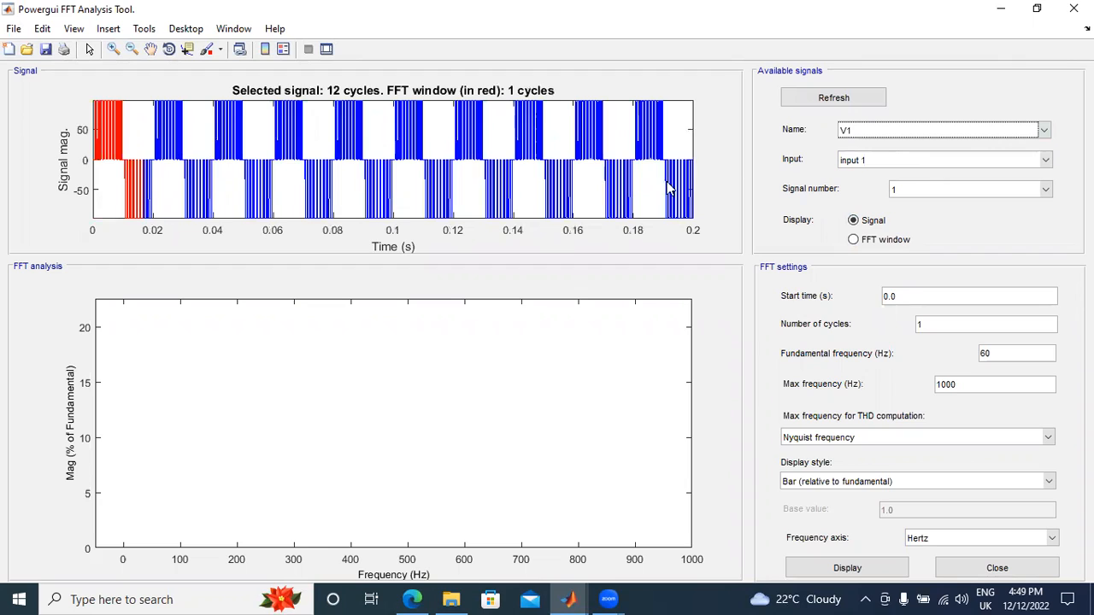
click(912, 294)
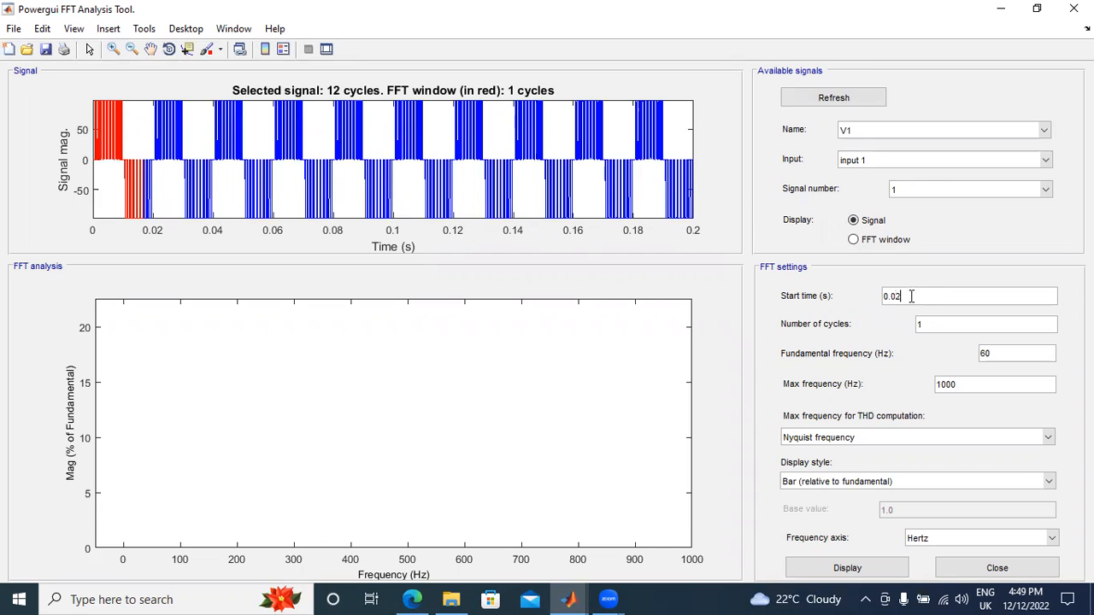
click(932, 323)
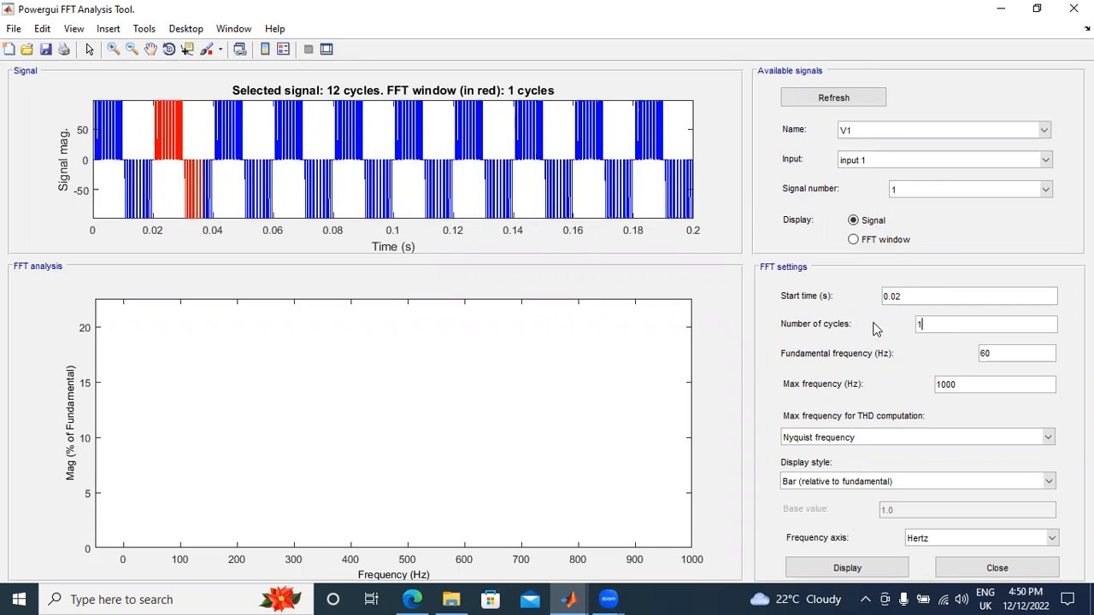
Set the FFT fundamental frequency to 50 Hz, show the FFT window of the signal, and display the spectrum
key(Tab)
text(50)
click(855, 570)
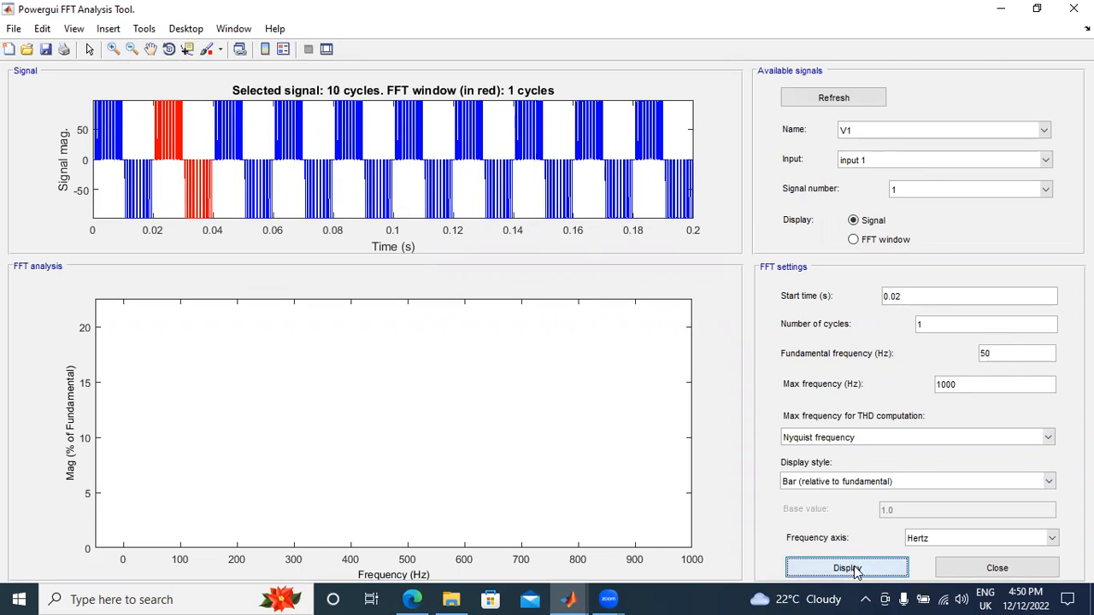
click(853, 239)
click(863, 571)
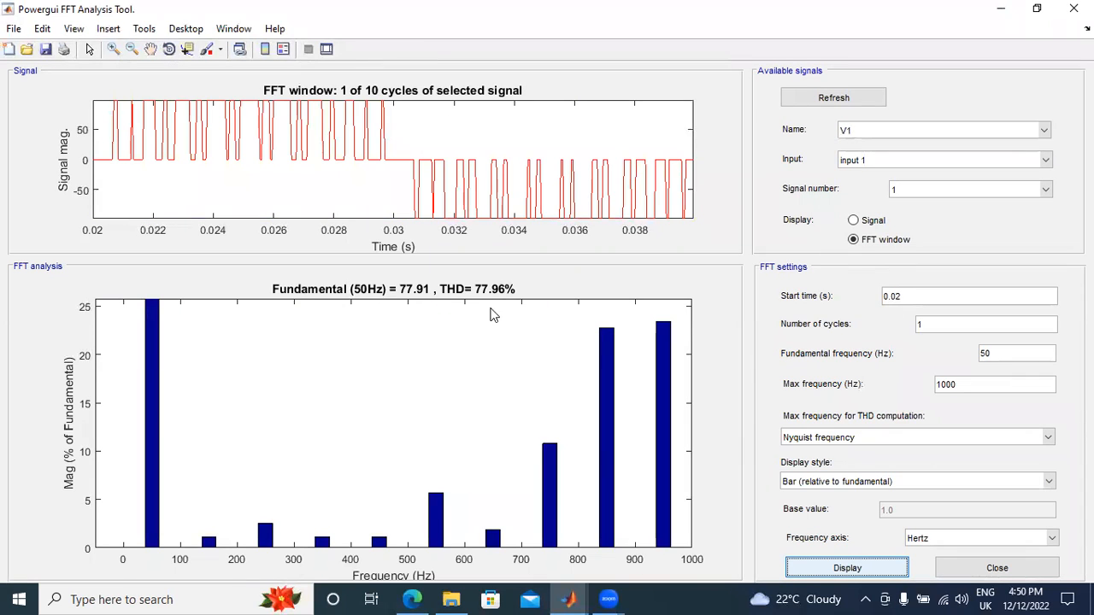
Set the number of cycles to 3, redisplay the FFT analysis, and close the FFT tool
click(935, 318)
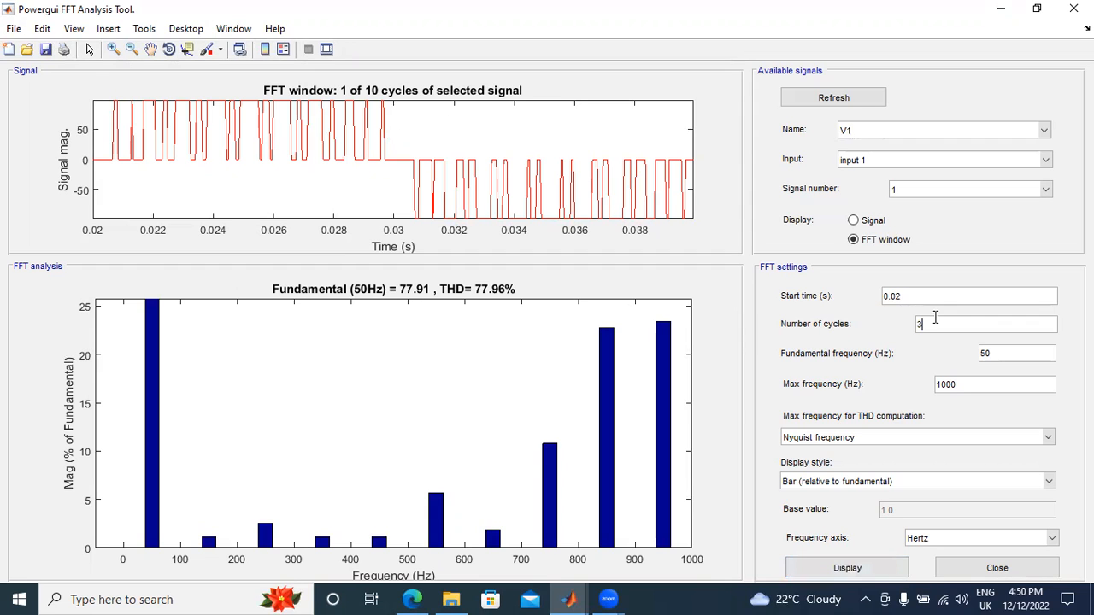
click(855, 568)
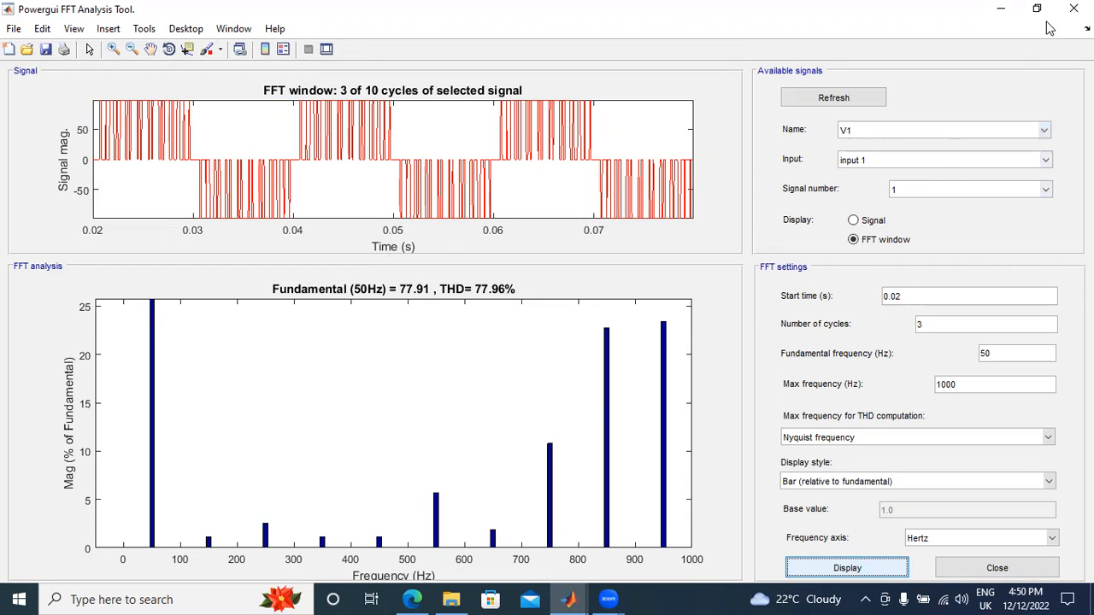
click(1073, 8)
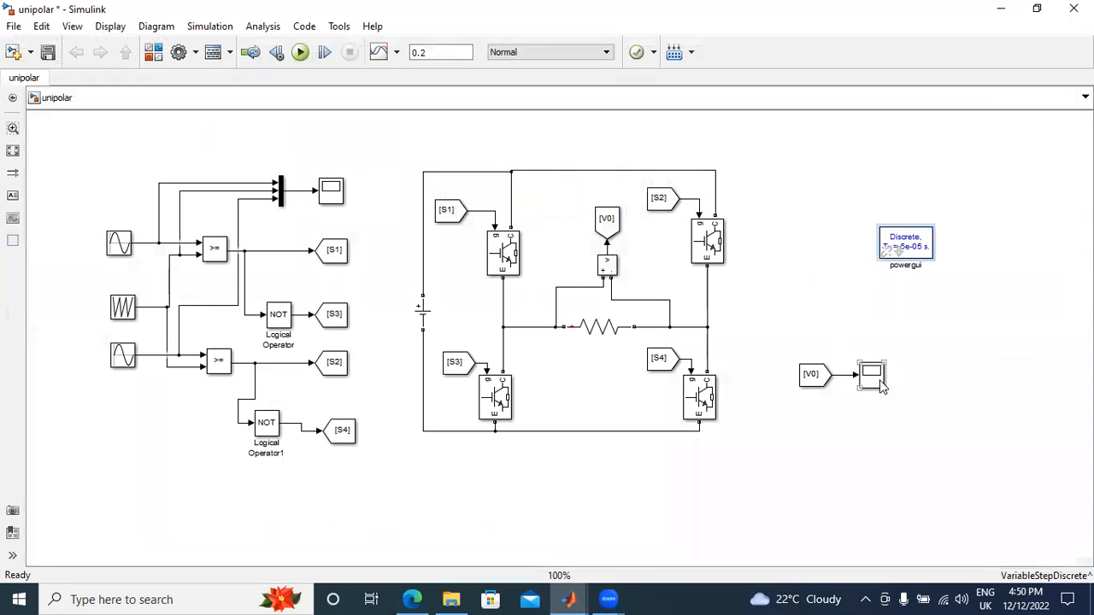
Reopen the V0 scope and switch it from the legacy display to the newer scope viewer
double_click(879, 381)
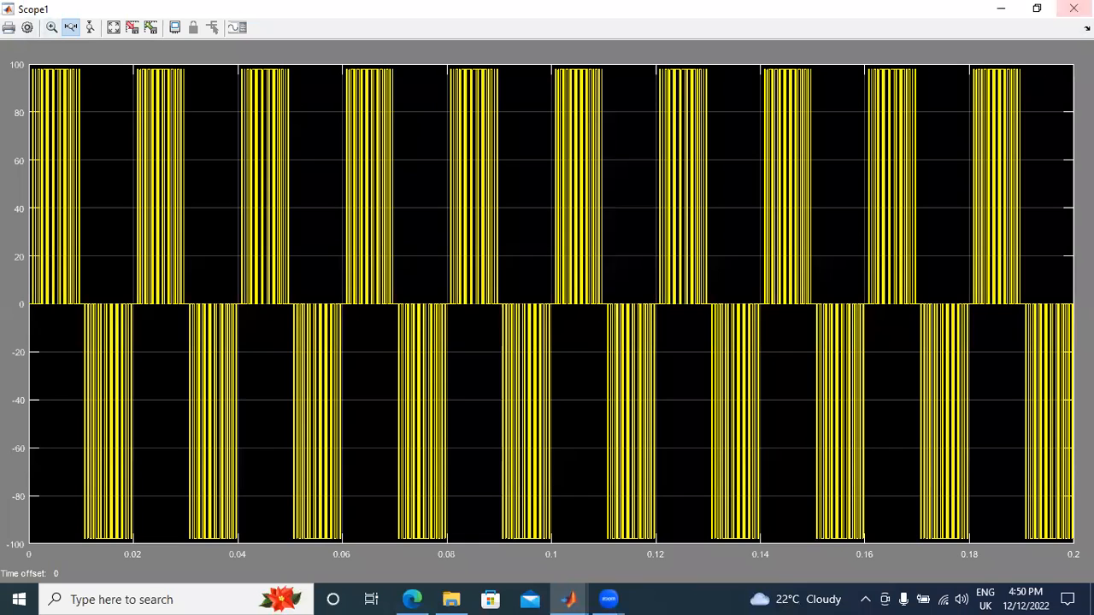
click(1073, 8)
double_click(876, 373)
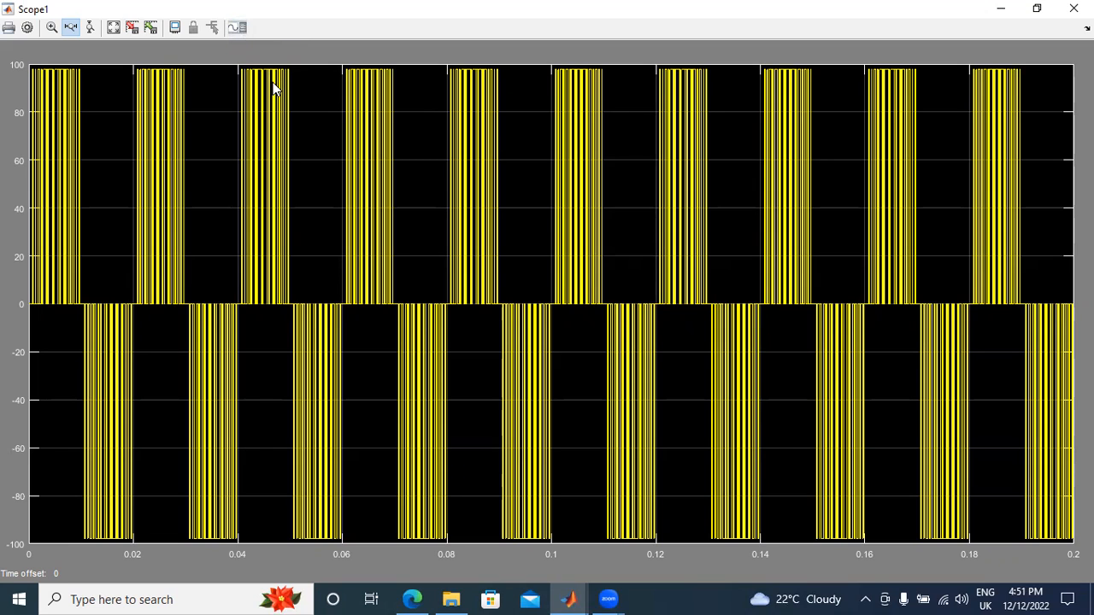
click(576, 599)
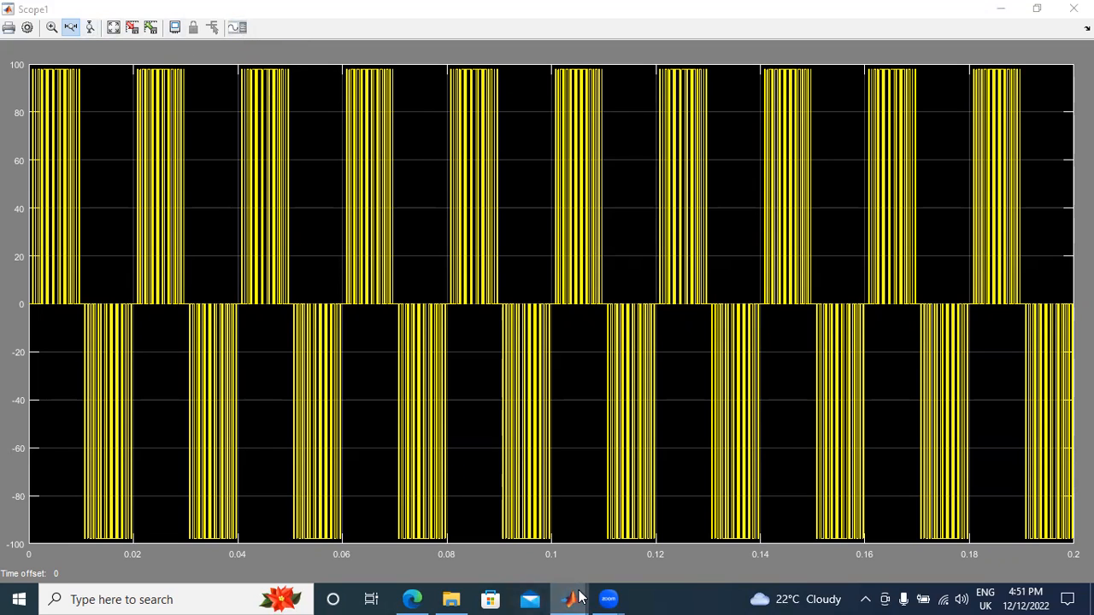
click(876, 539)
click(236, 29)
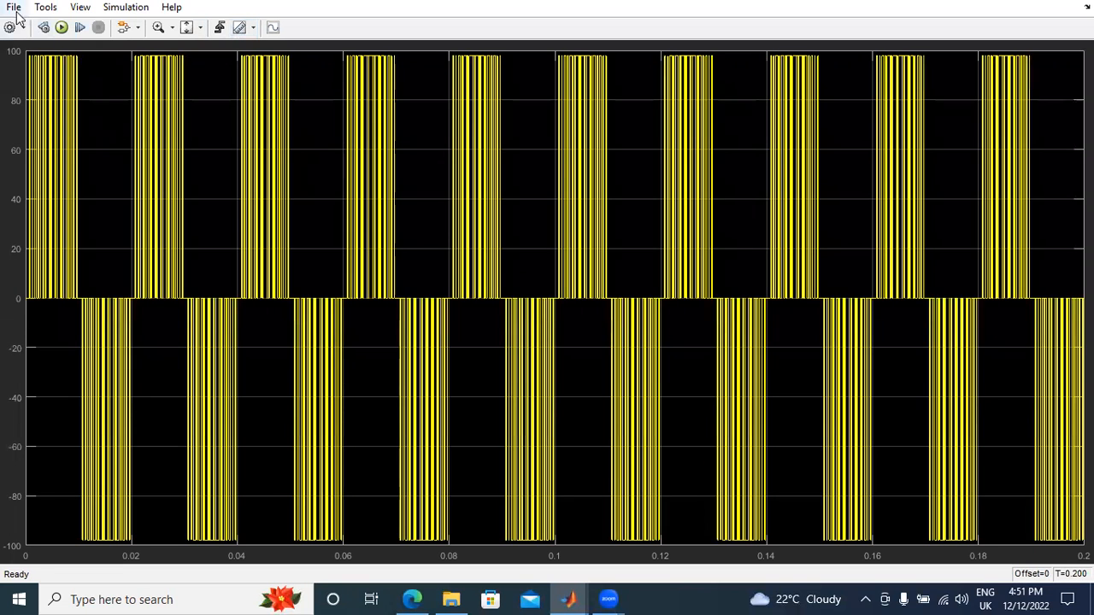
Print the V0 scope waveform to a figure and open the figure's property editor
click(13, 8)
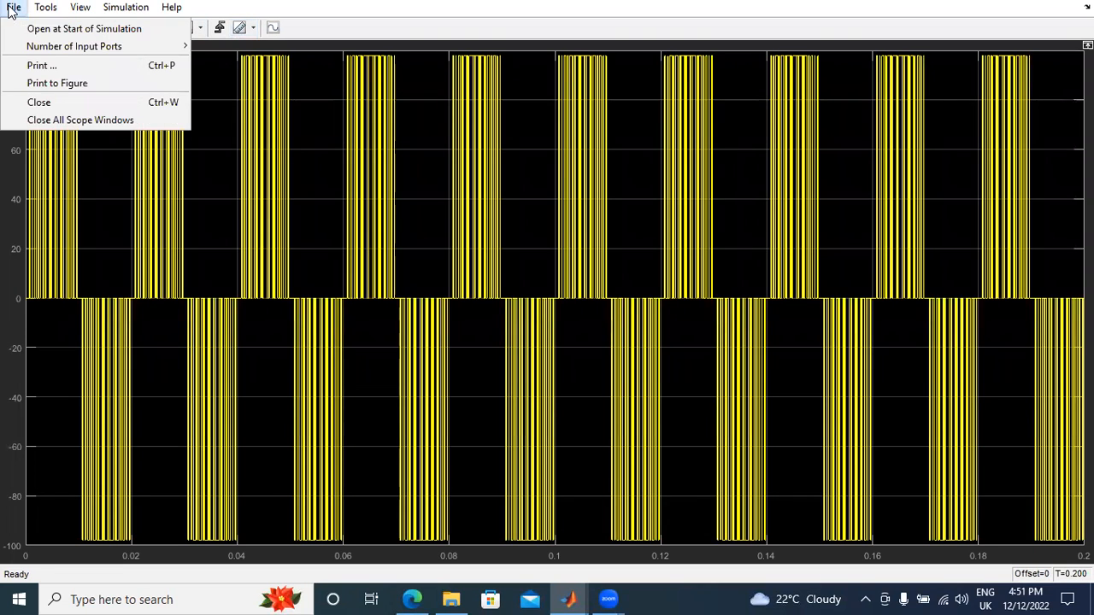
click(58, 90)
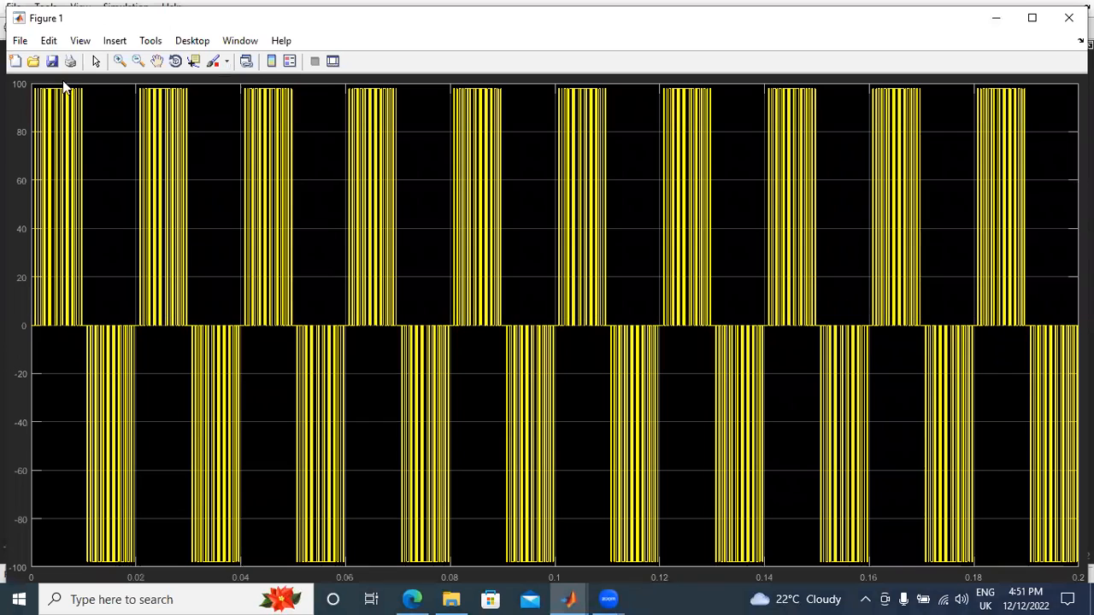
click(48, 42)
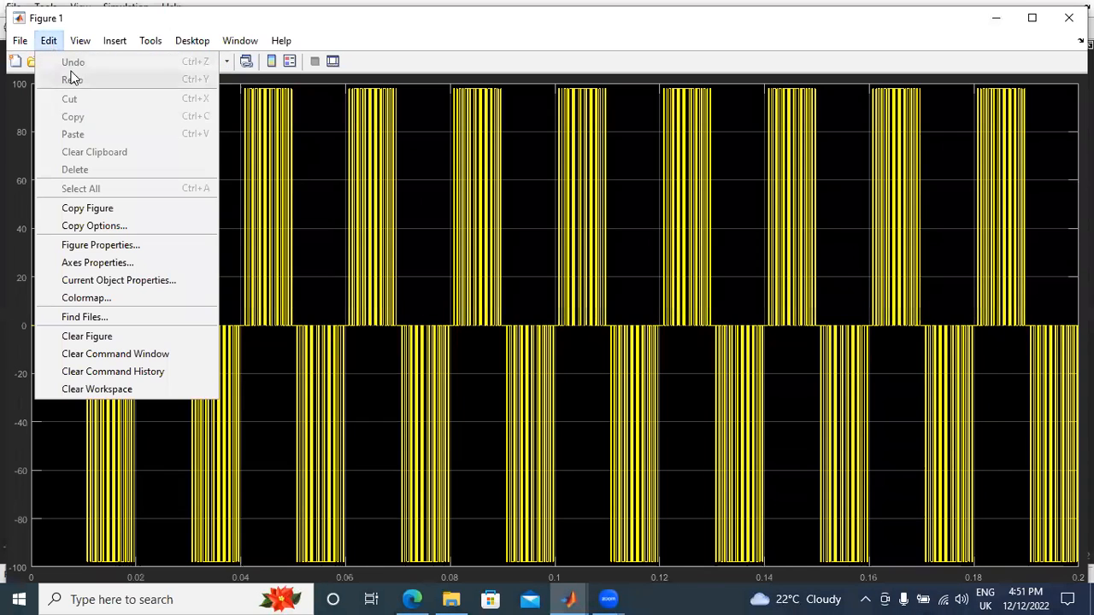
click(101, 246)
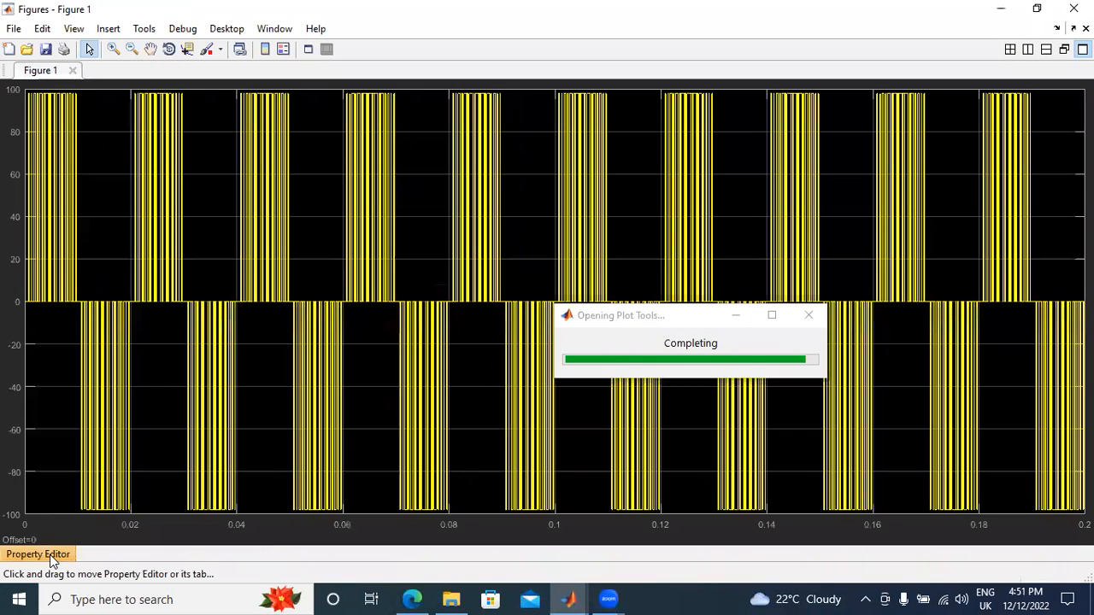
click(52, 557)
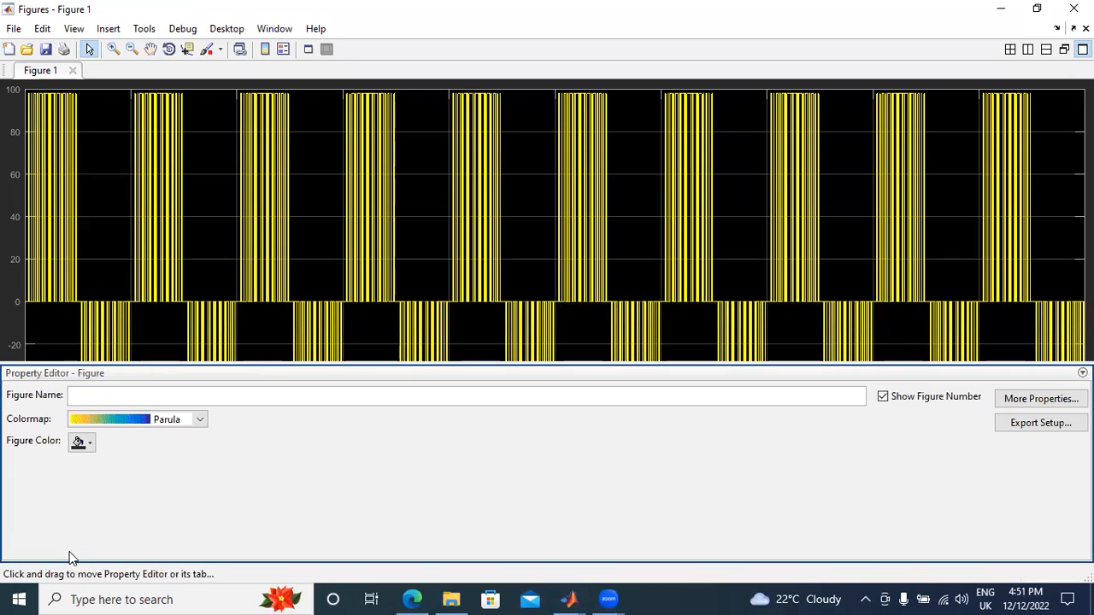
Set both the figure color and the axes background color to white
click(92, 439)
click(97, 432)
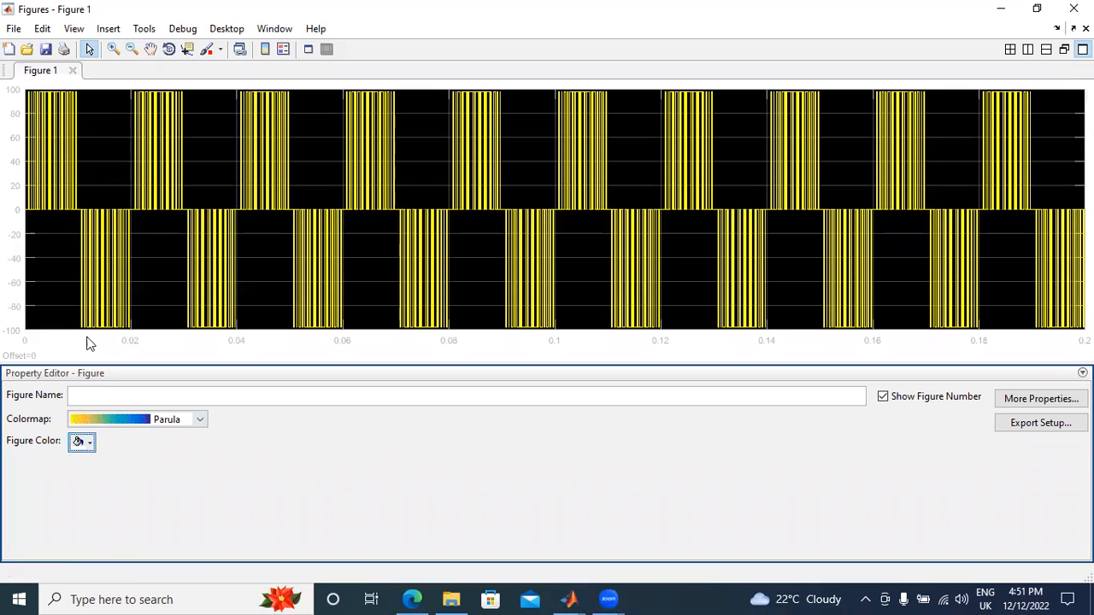
click(62, 255)
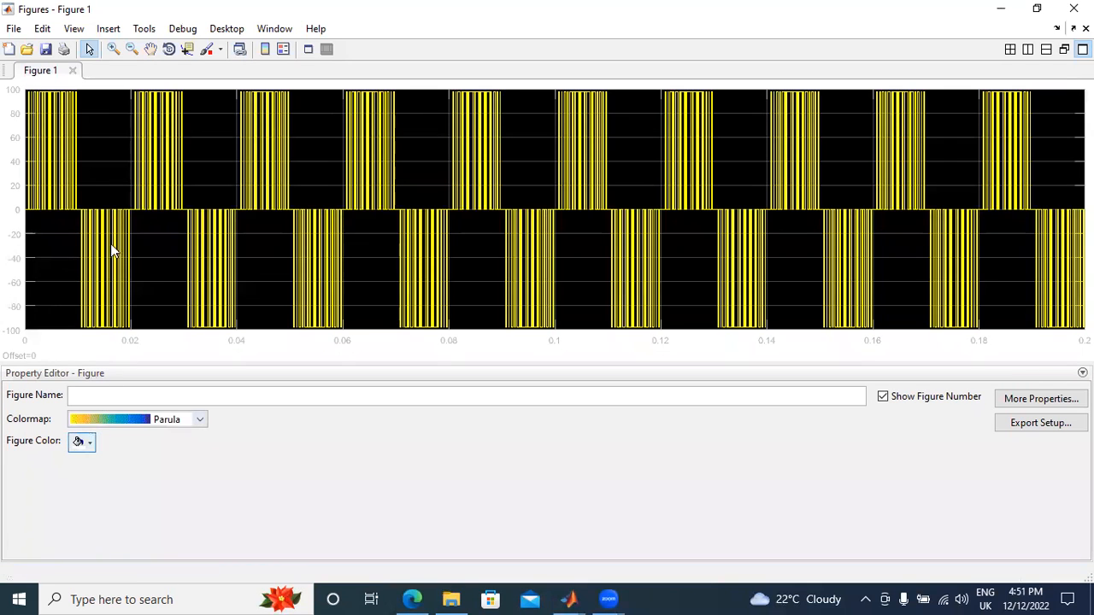
click(91, 183)
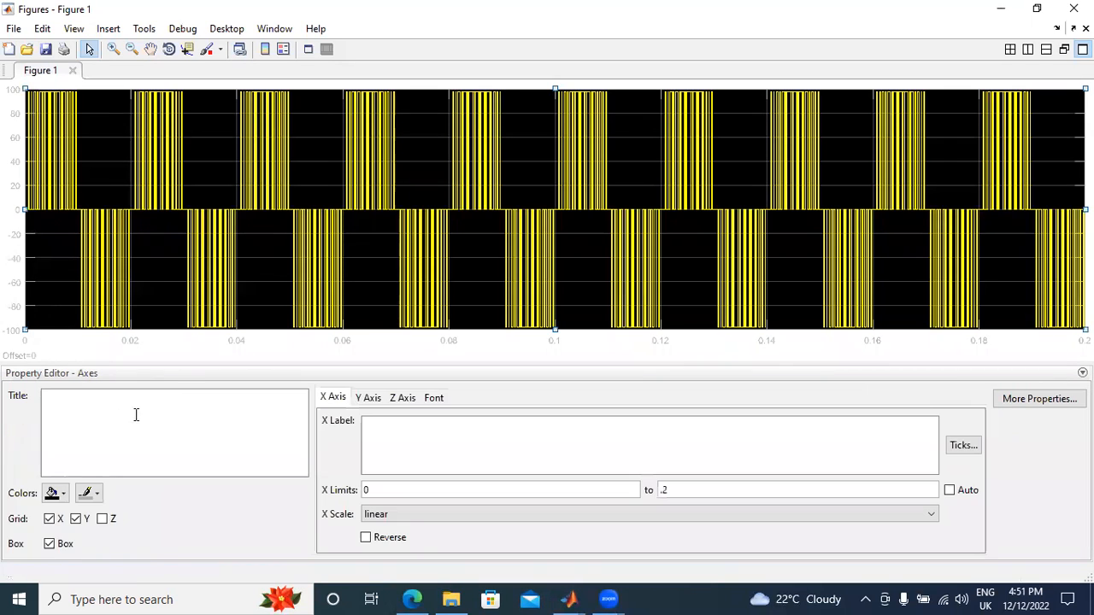
click(54, 494)
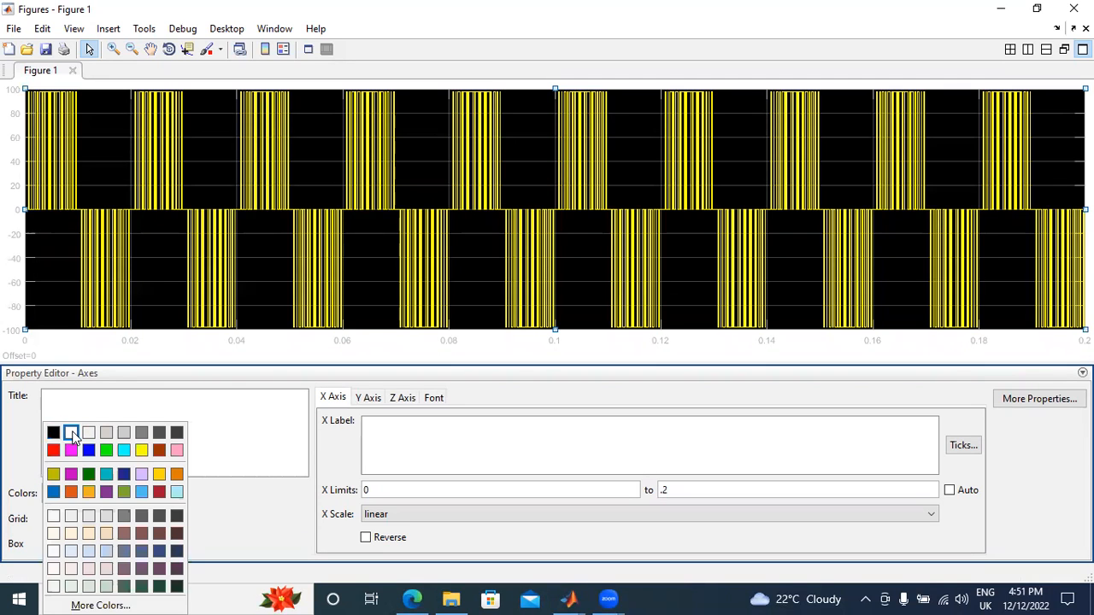
click(73, 437)
Color the output voltage waveform line red and the axes lines and tick labels black
click(157, 190)
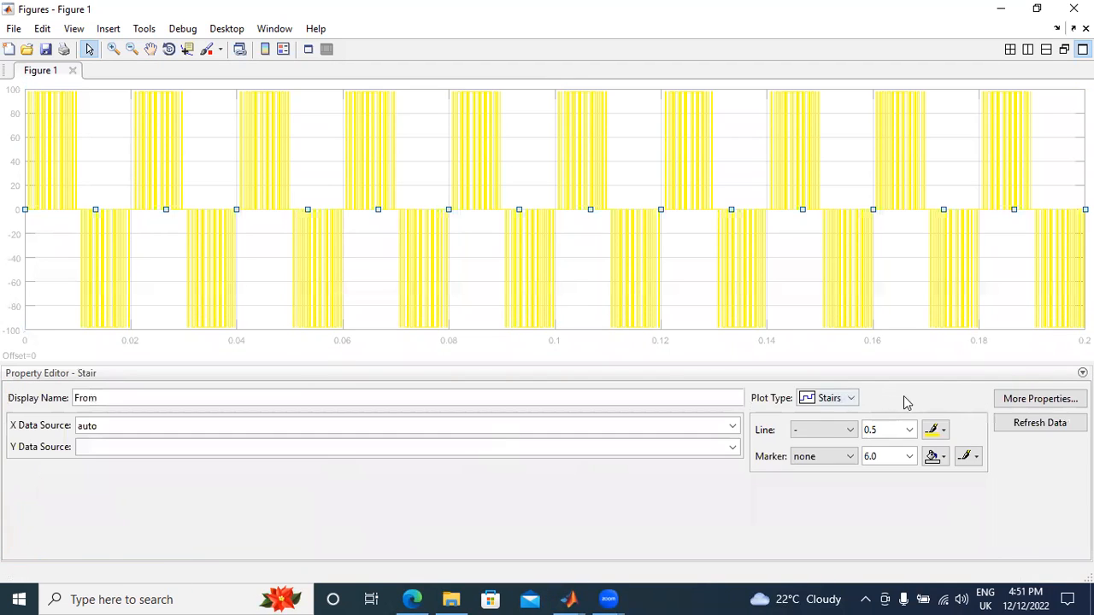
click(941, 431)
click(937, 451)
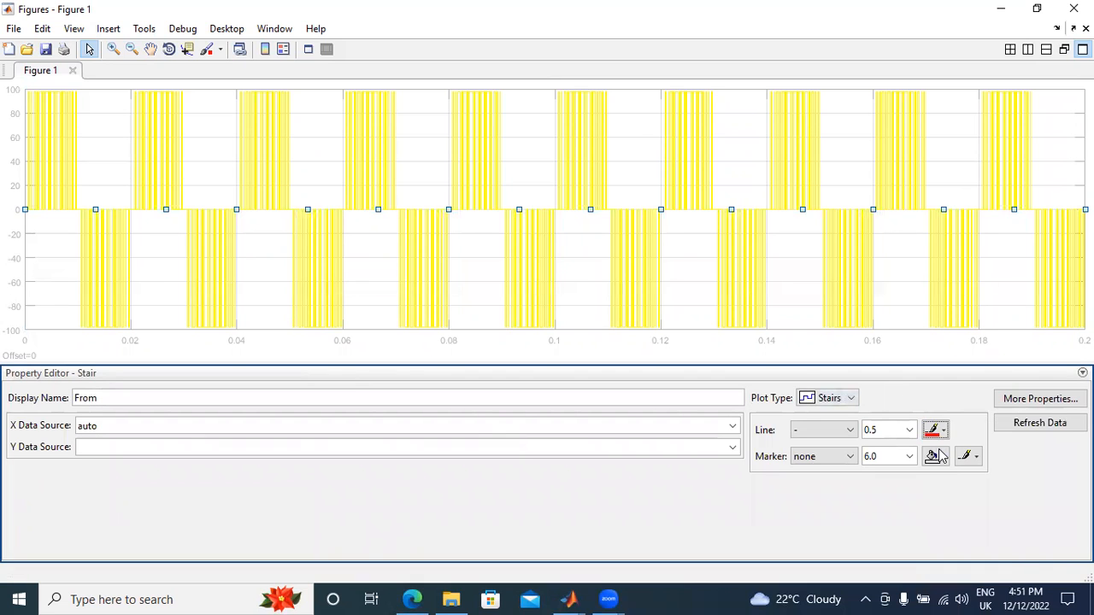
click(166, 280)
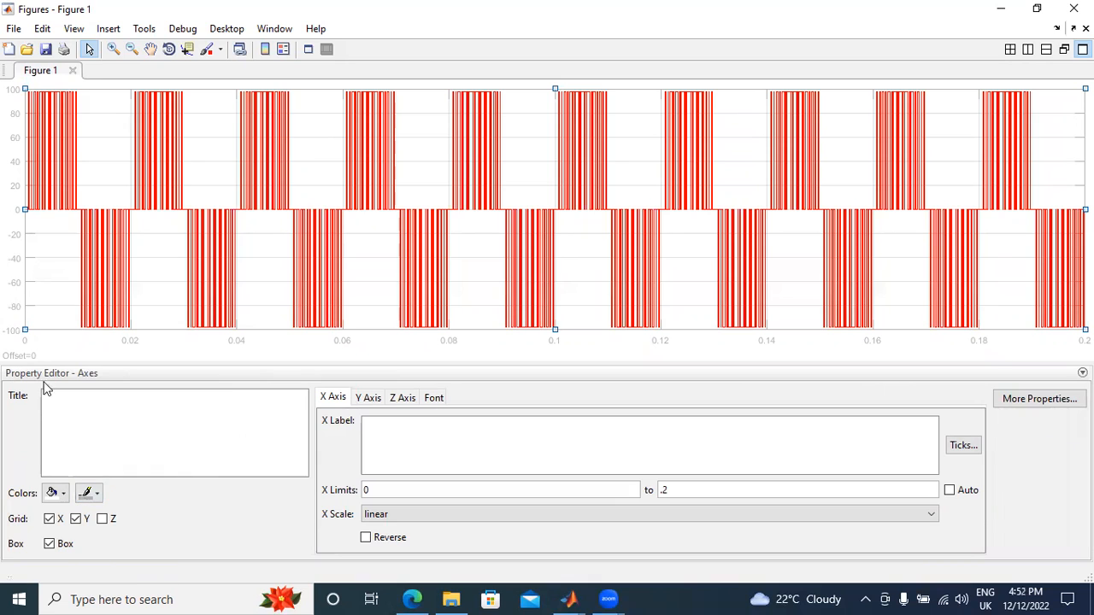
click(98, 495)
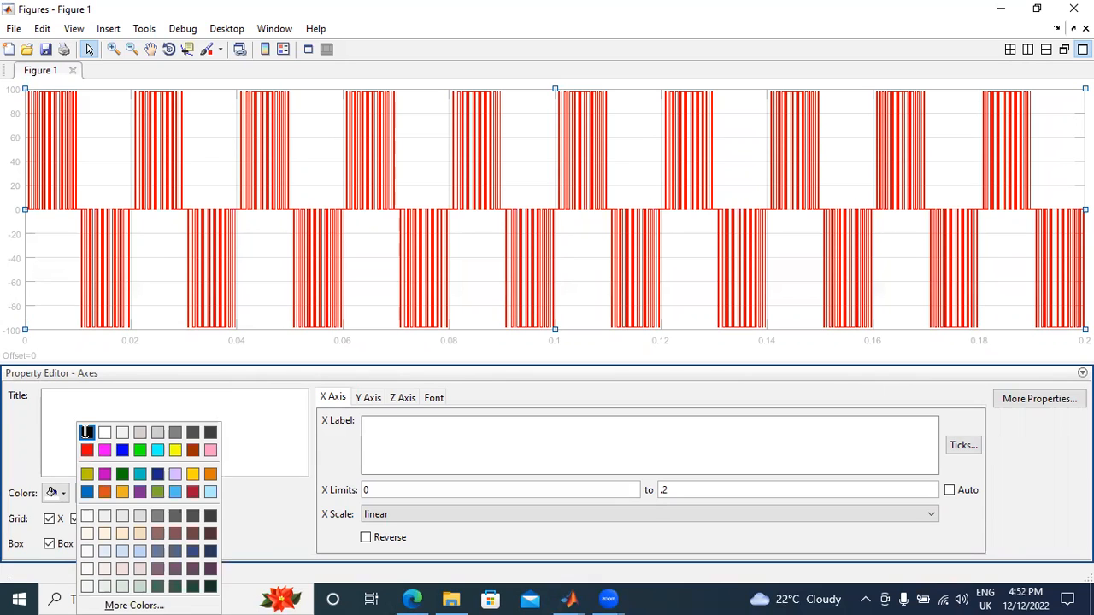
click(86, 432)
Set the axes font size to 14 and its weight to bold
click(434, 398)
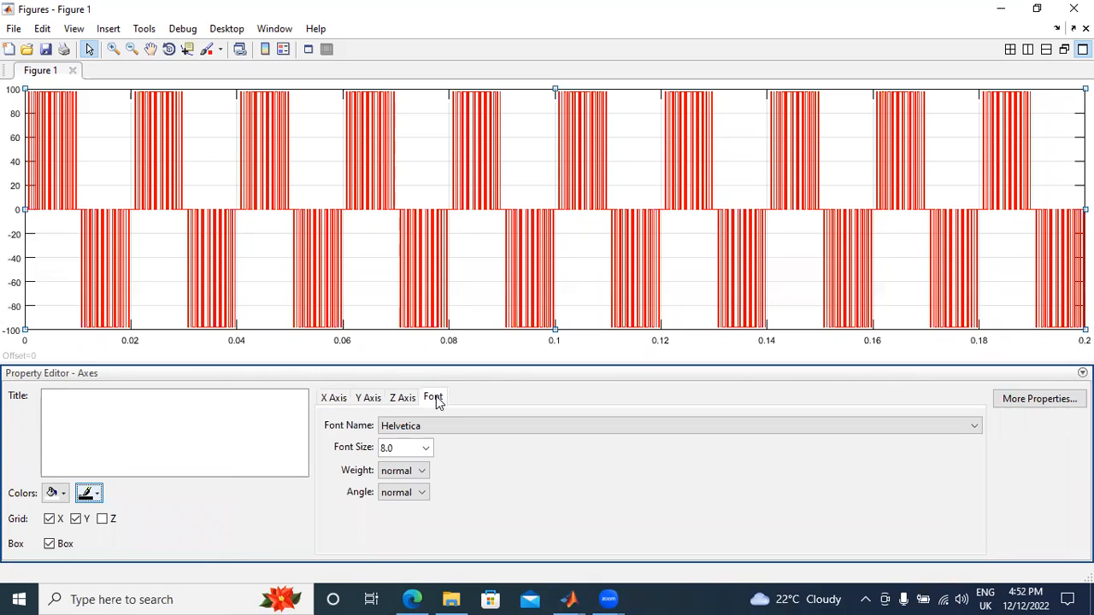
click(425, 448)
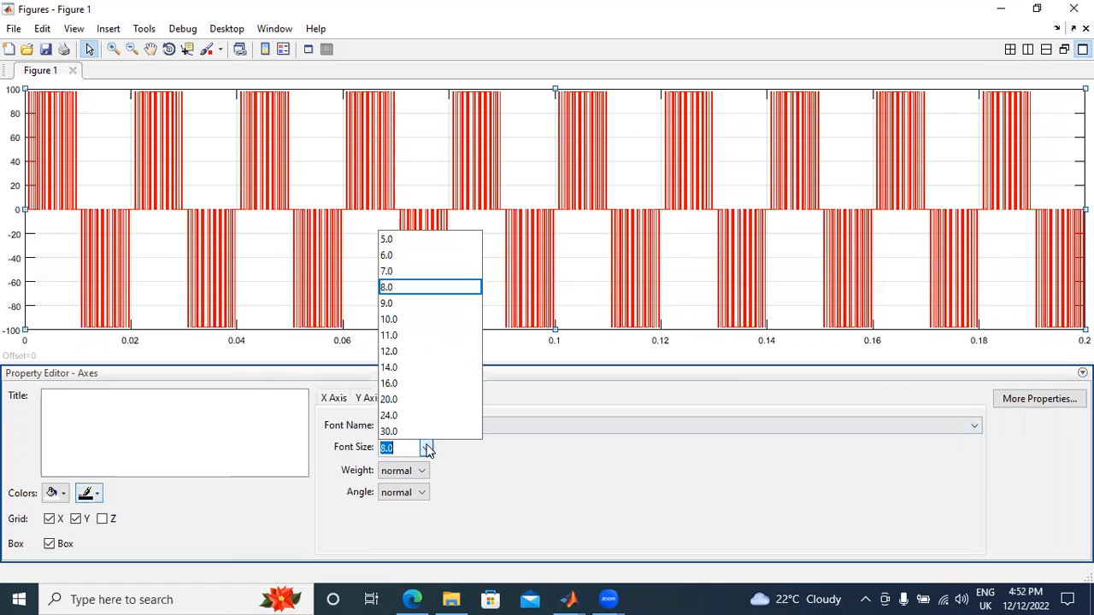
click(408, 369)
click(415, 471)
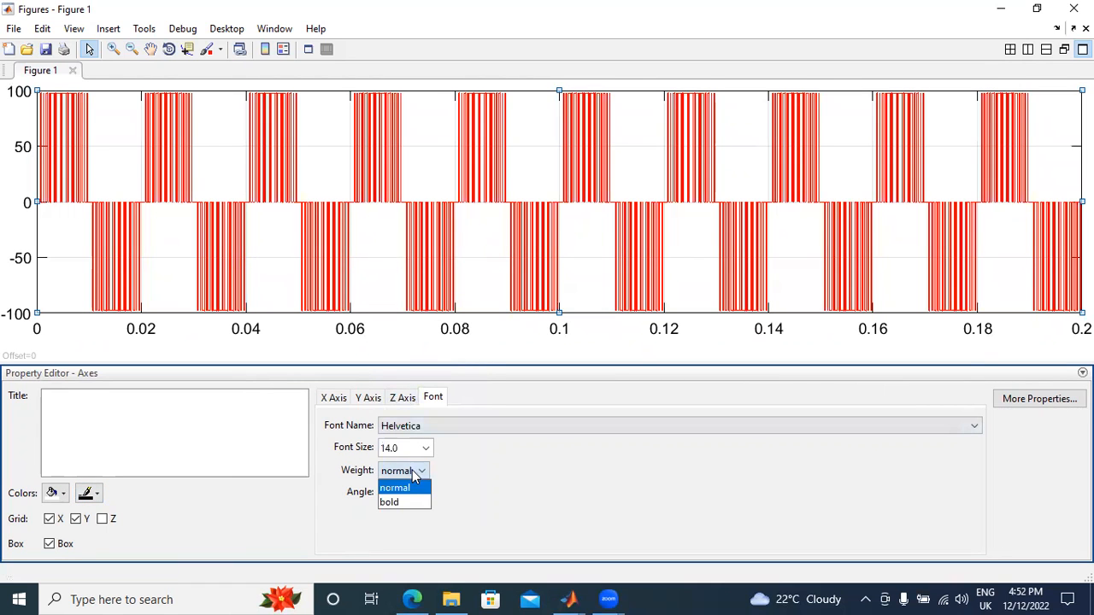
click(409, 502)
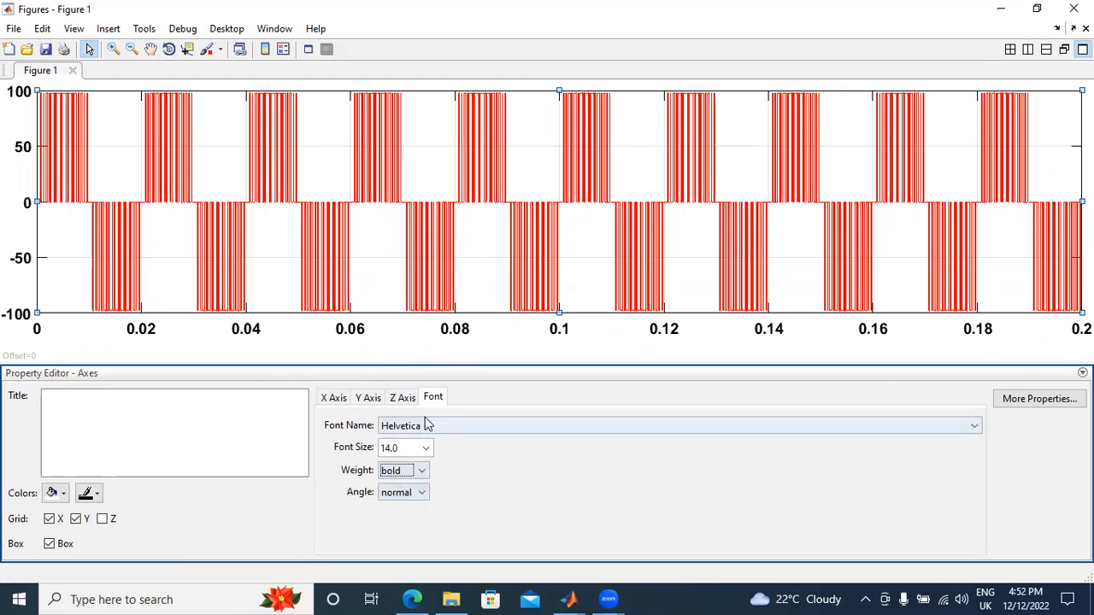
Label the Y axis OUTPUT VOLTAGE and the X axis Time(sec)
click(367, 399)
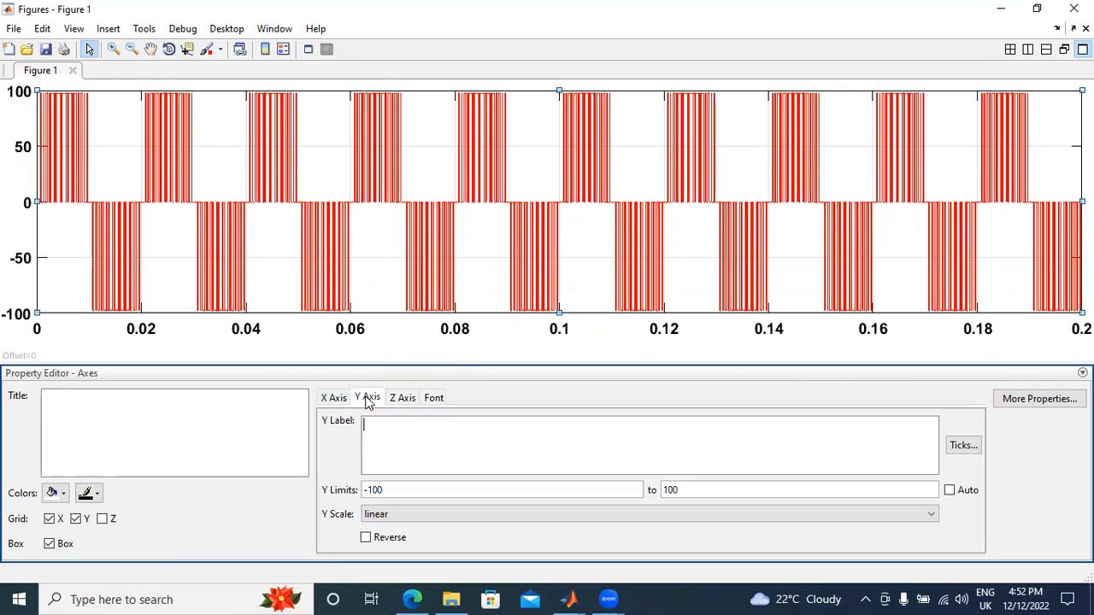
click(413, 425)
text(OUTPUT)
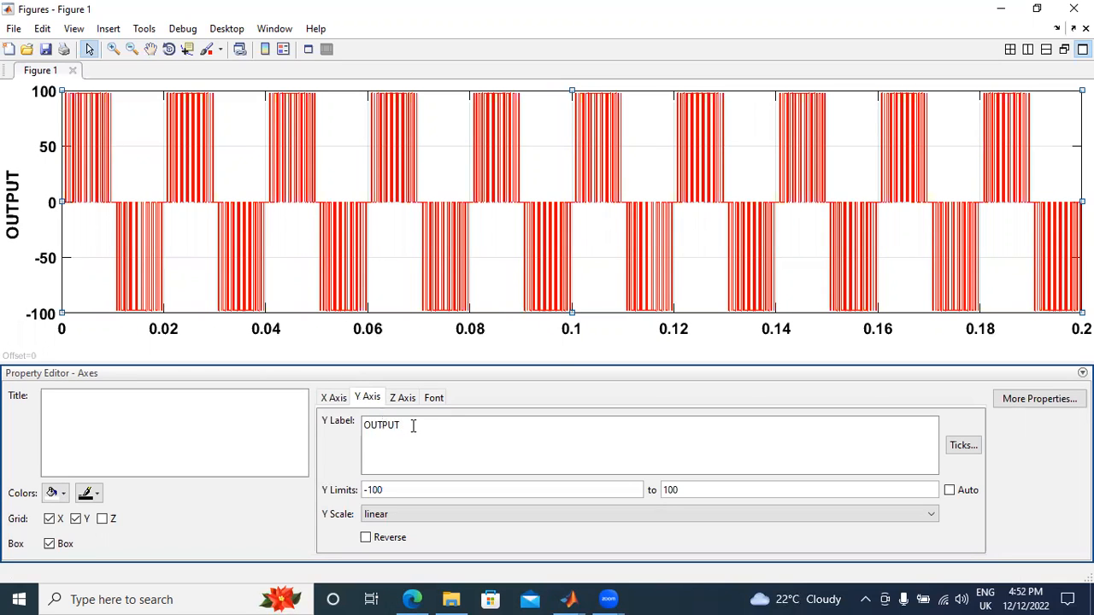
text( VOLTAGE)
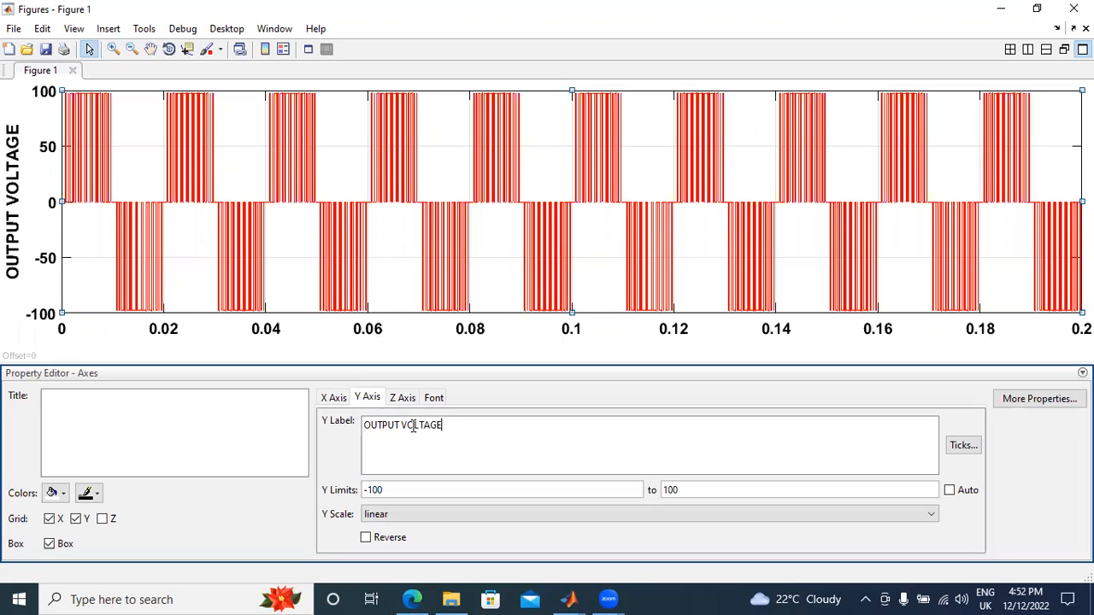
click(333, 398)
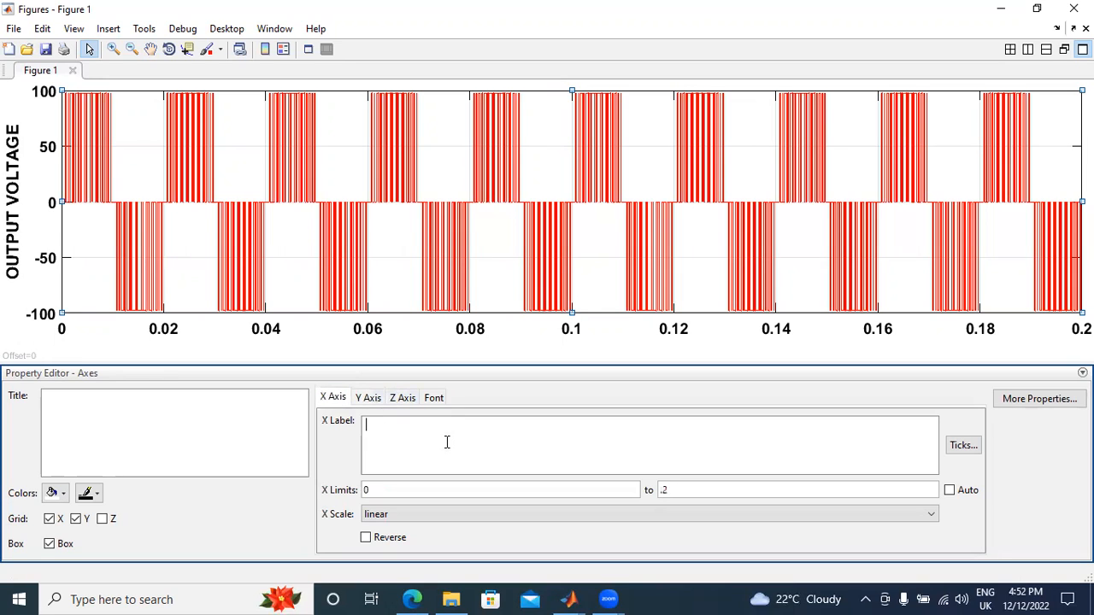
click(446, 442)
text(Time(sec))
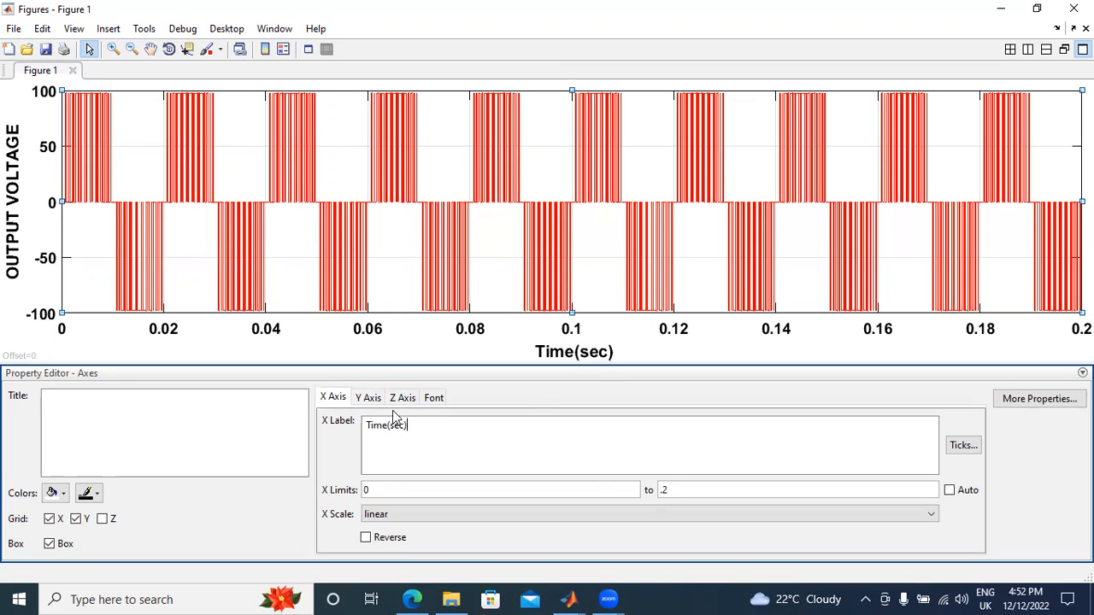
Set the upper limit of the X axis to .01 and reselect the axes
click(368, 399)
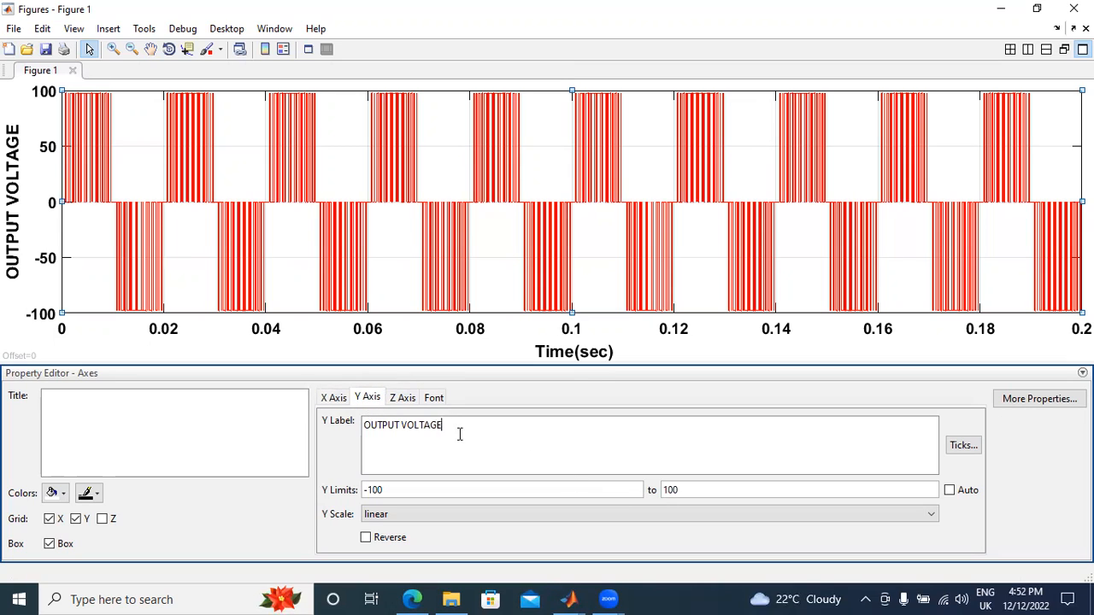
click(333, 398)
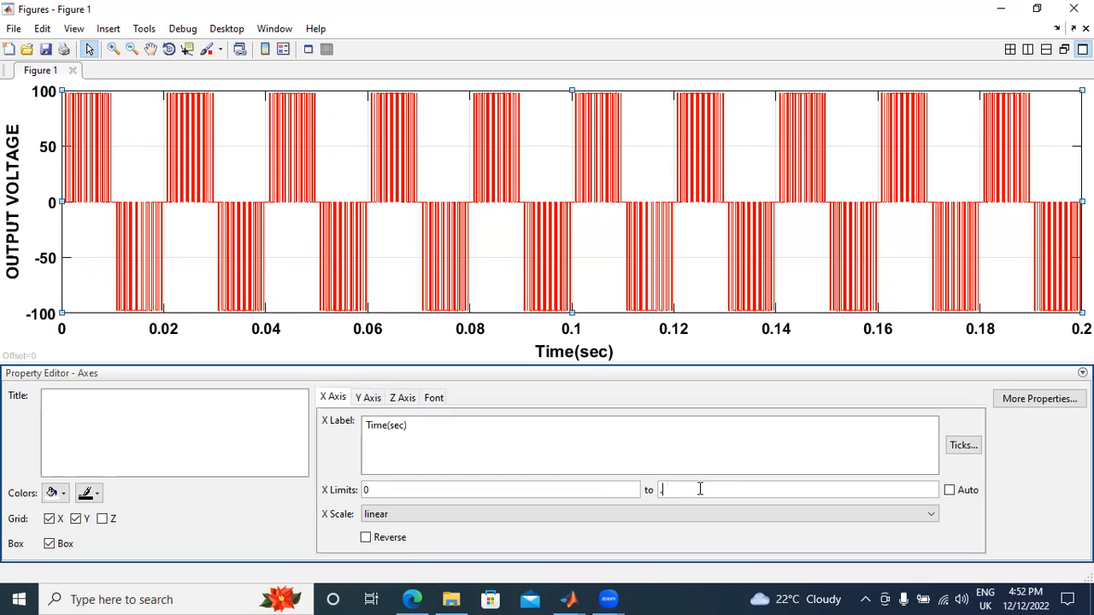
click(636, 274)
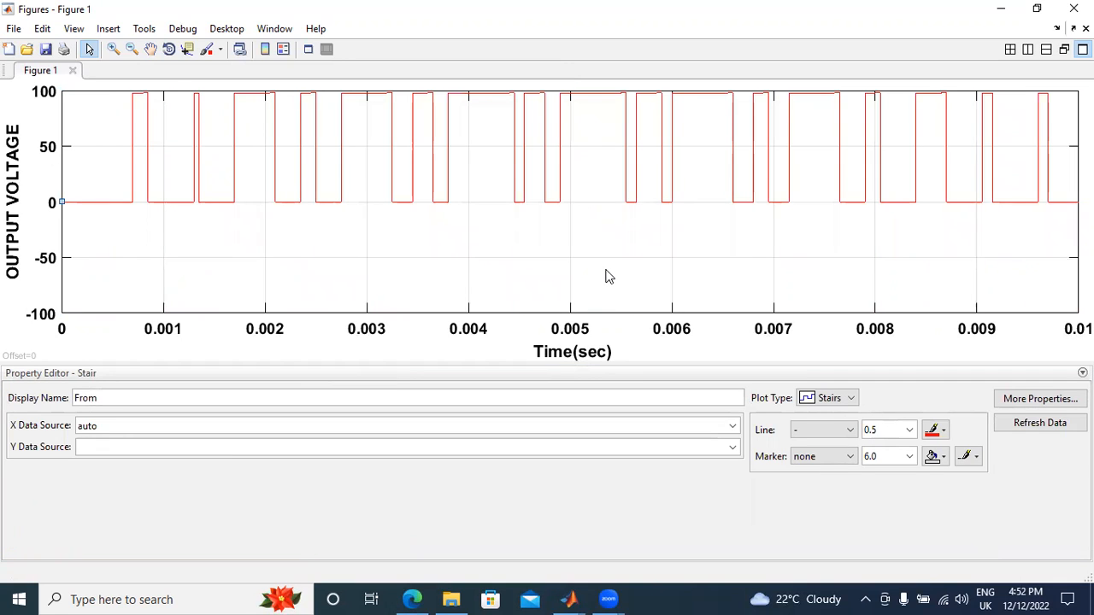
click(332, 197)
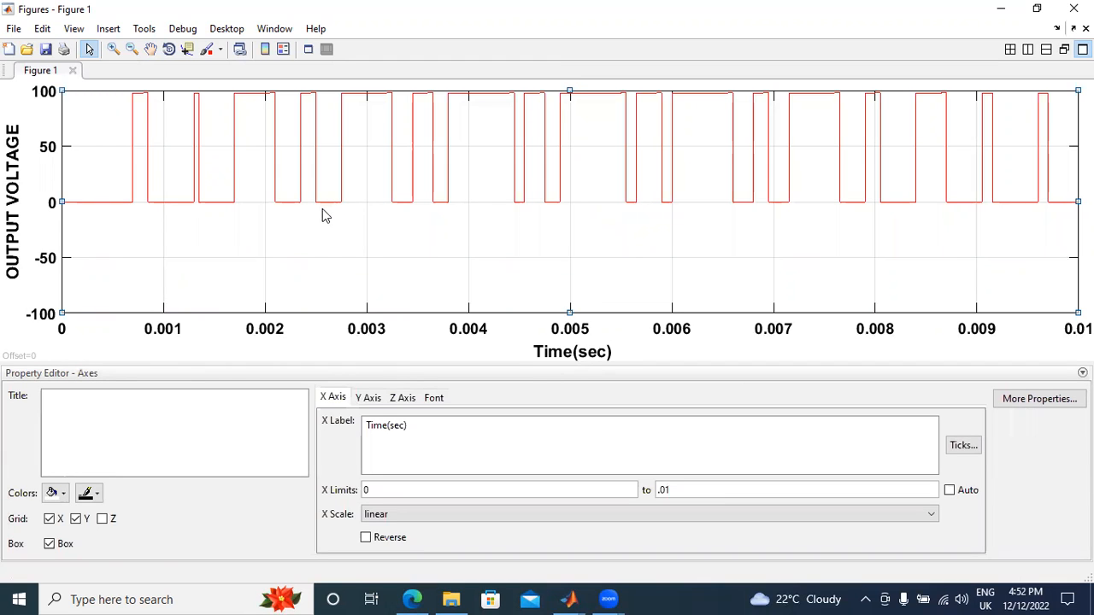
Try an upper X axis limit of .1, and settle on .05 for the output voltage plot
click(701, 491)
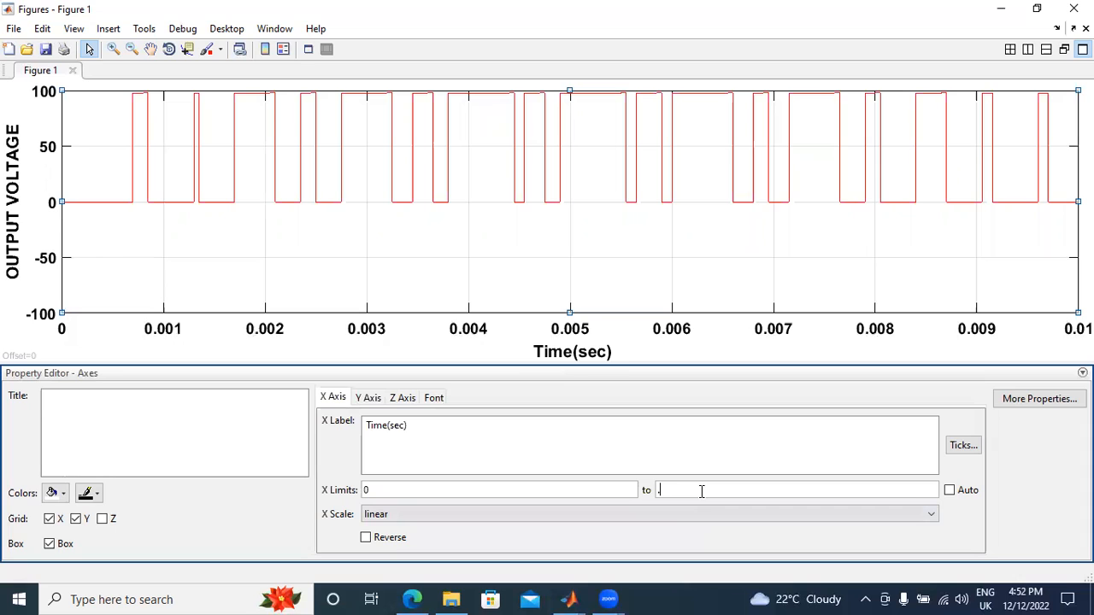
click(601, 204)
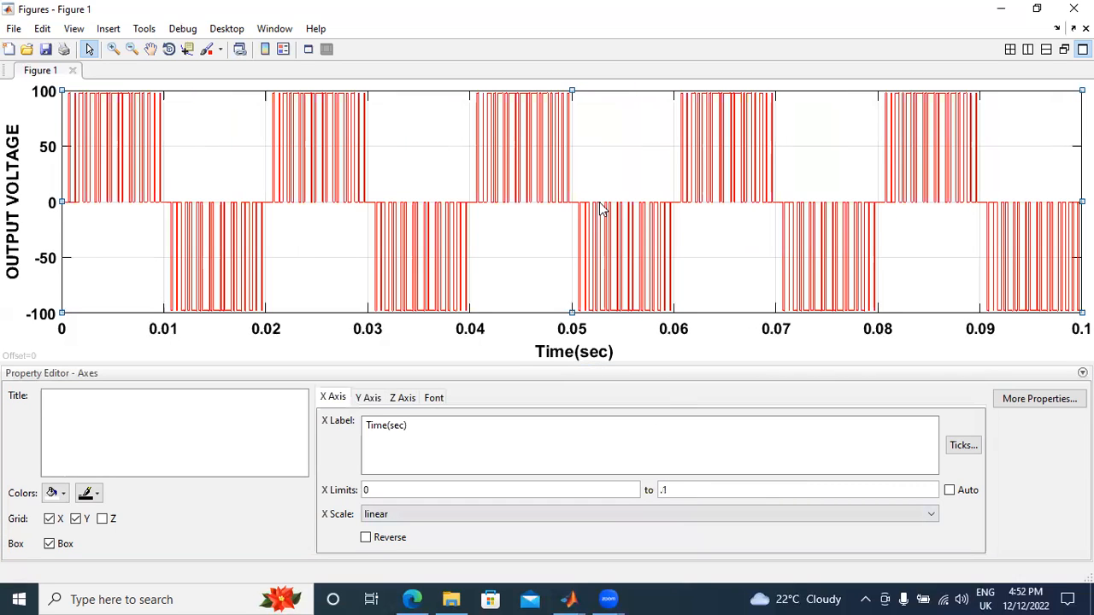
click(704, 486)
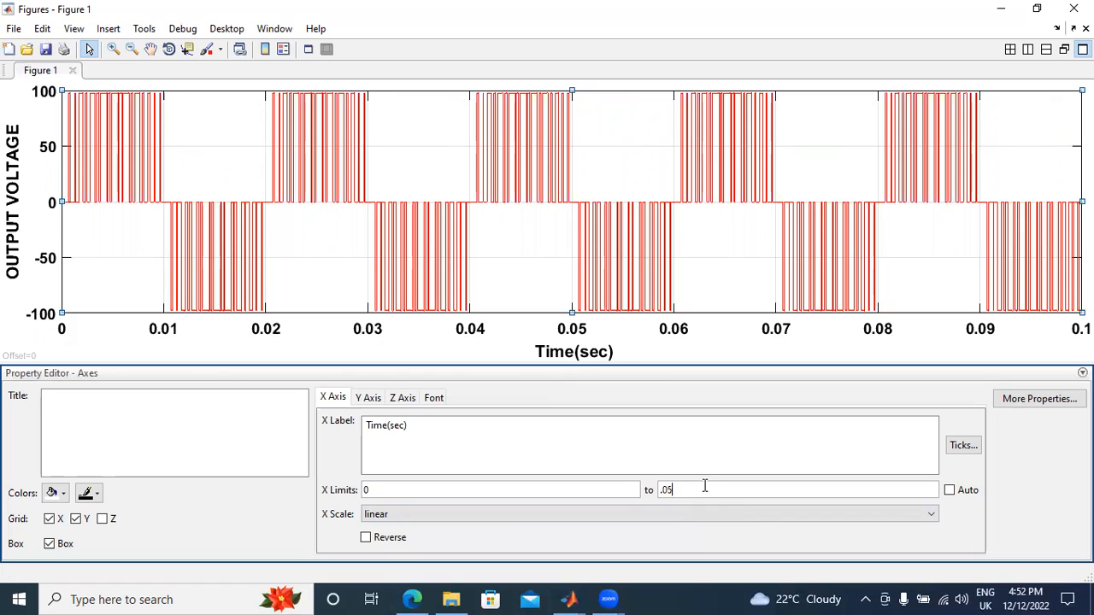
click(574, 251)
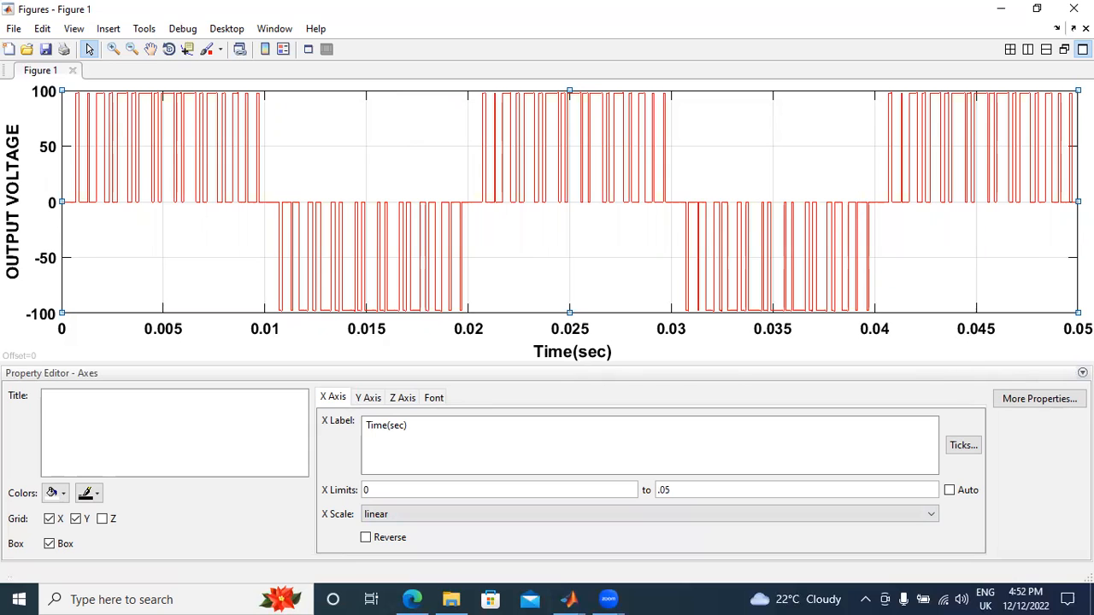
Minimize the Property Editor to enlarge the plot and select the output voltage waveform line
click(1083, 372)
click(996, 390)
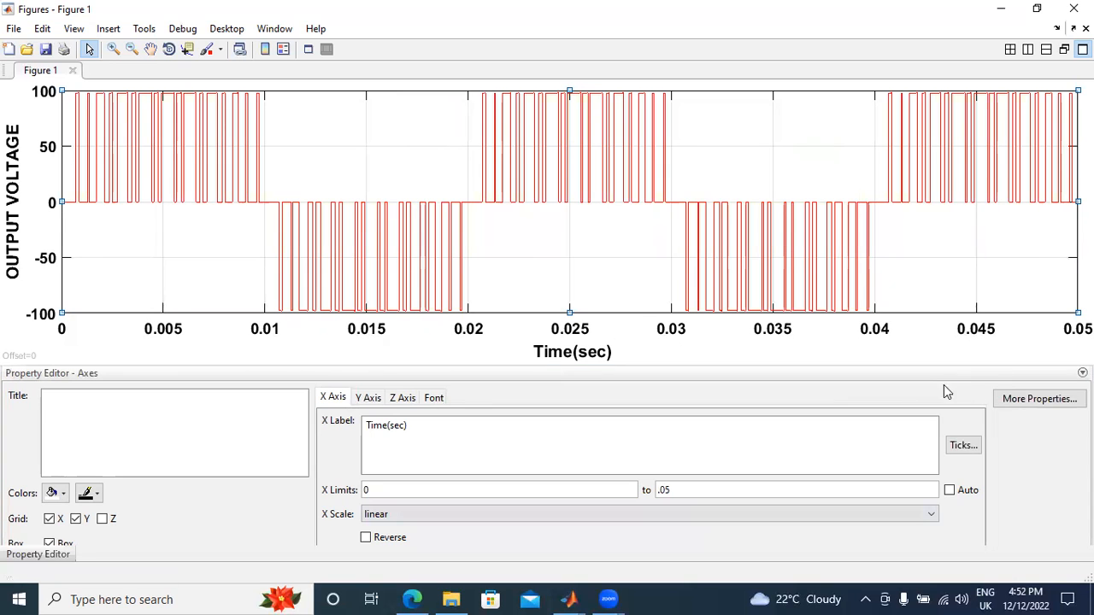
click(246, 263)
Tile the figures window in a 2-by-2 layout and make the Figure 1 tile taller and narrower
click(1010, 49)
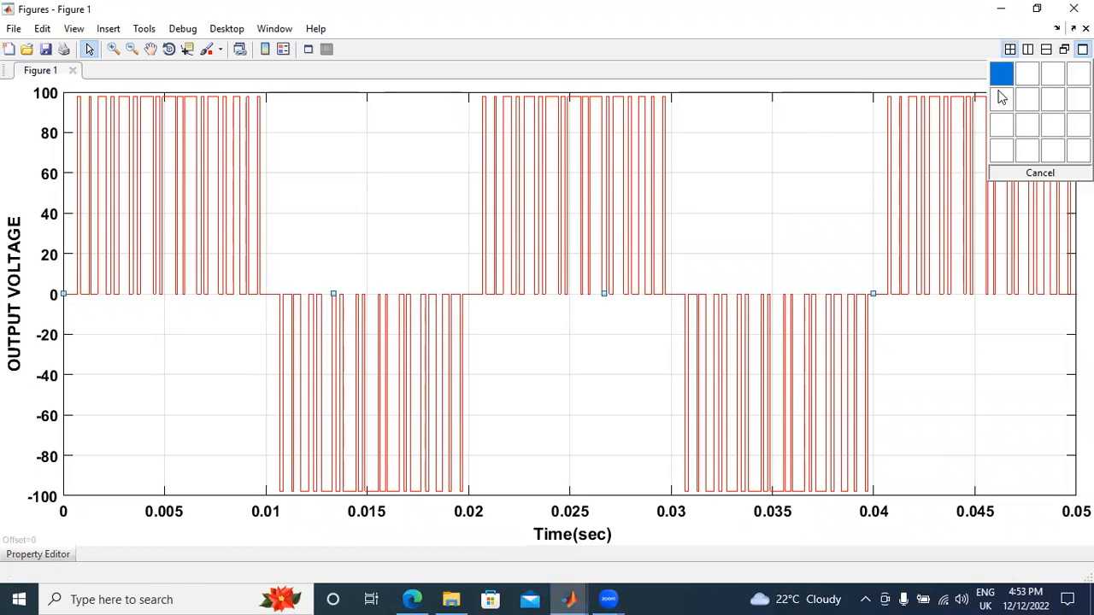
click(1023, 108)
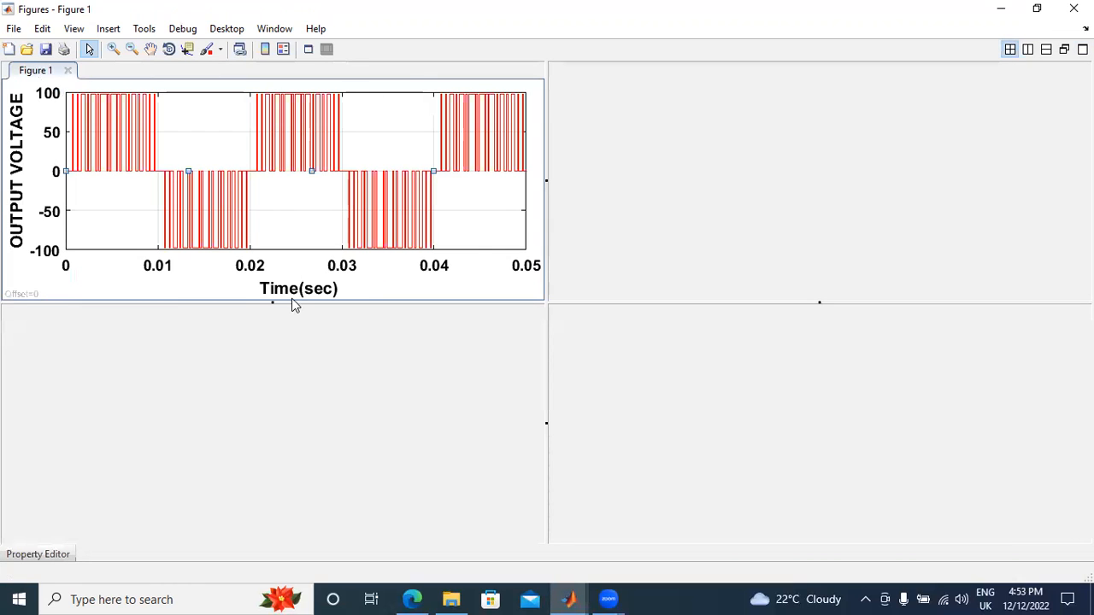
drag(247, 303, 240, 413)
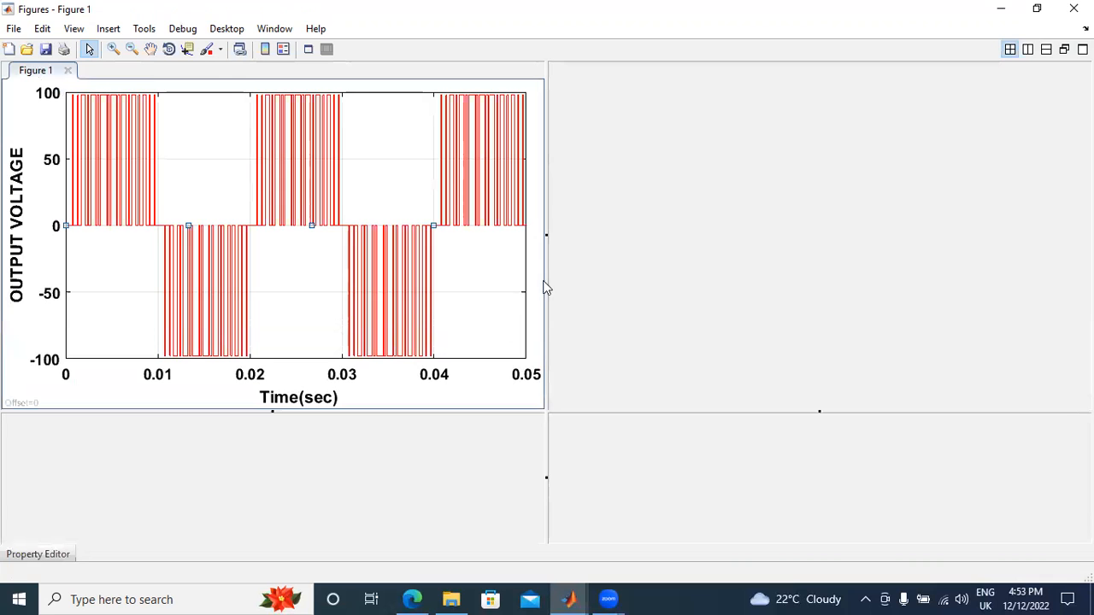
drag(545, 215, 454, 218)
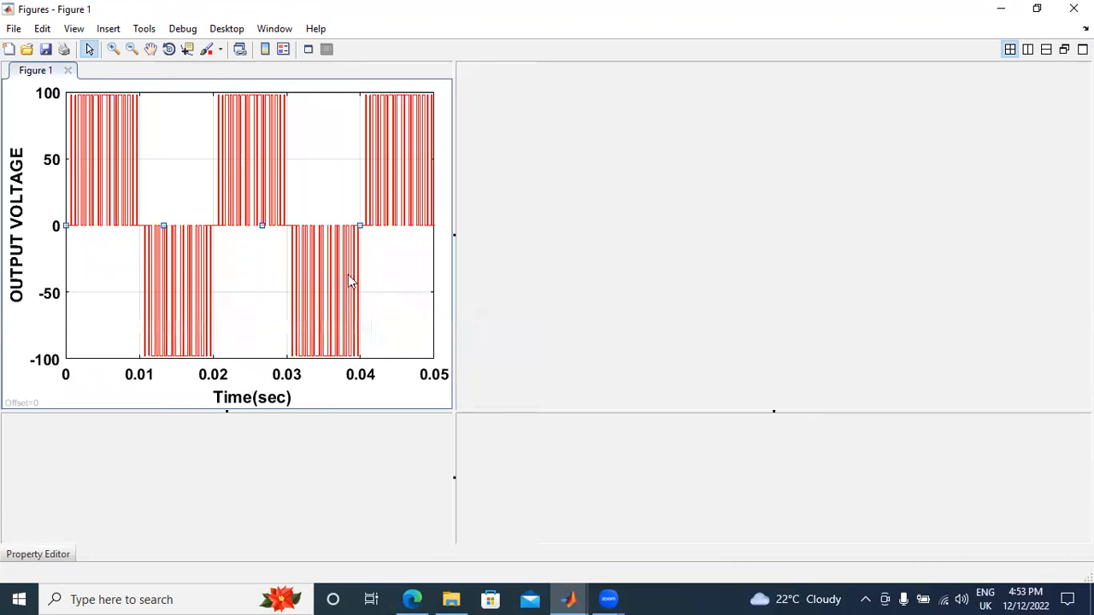
click(582, 212)
Save the figure to the Desktop as a JPEG image named unipolar
click(10, 29)
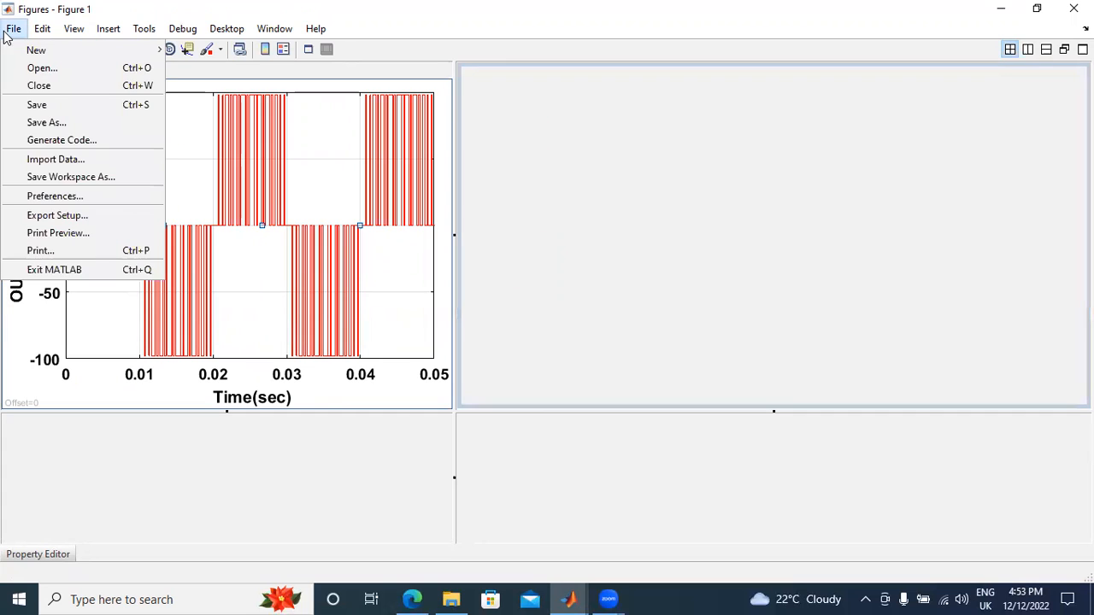
click(30, 122)
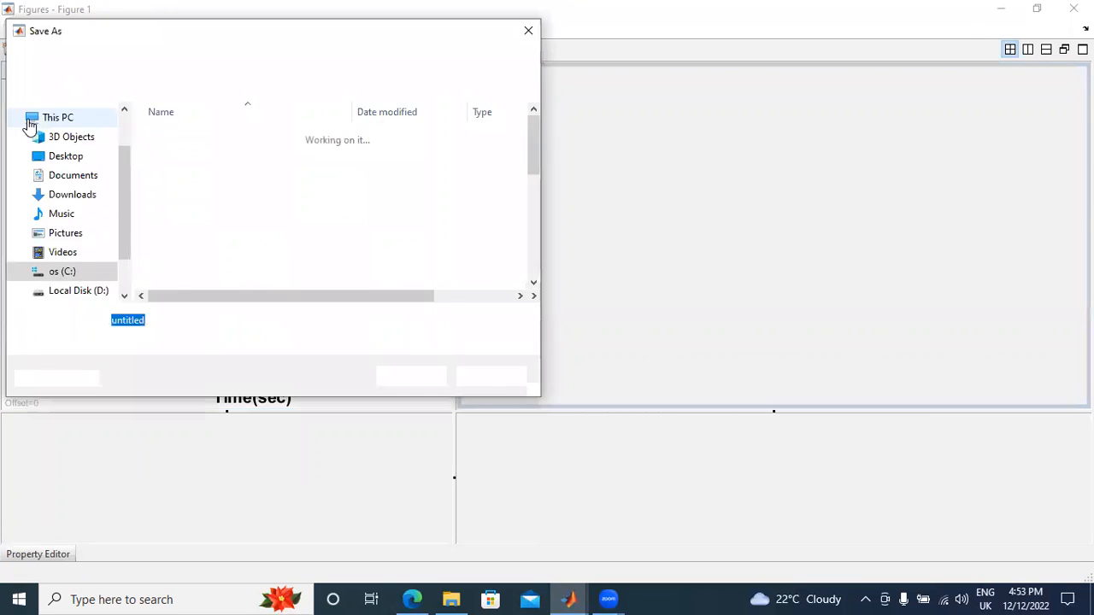
click(190, 343)
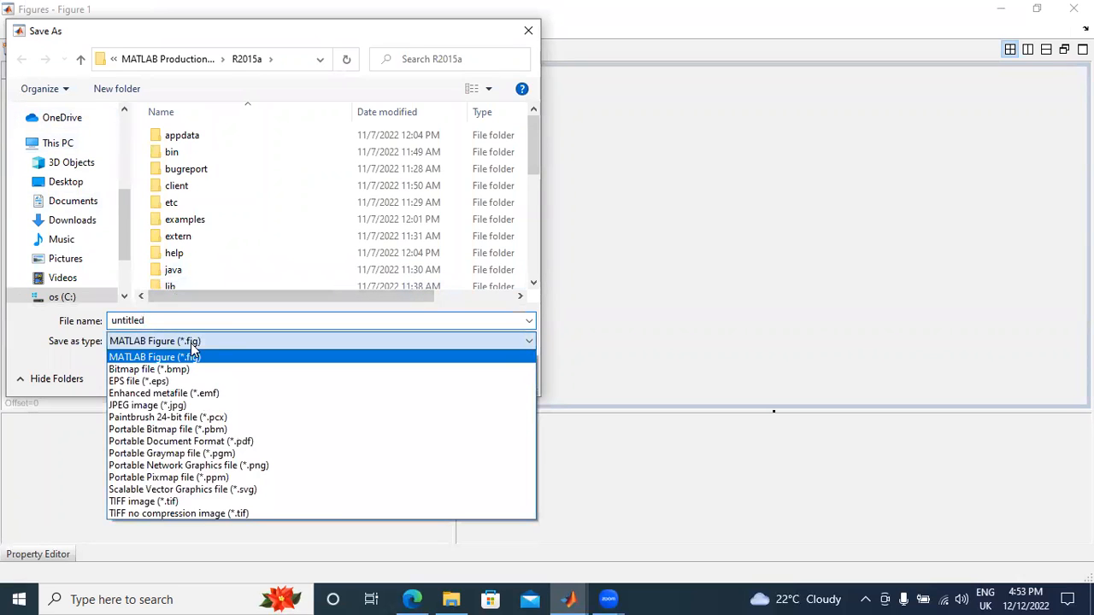
click(199, 406)
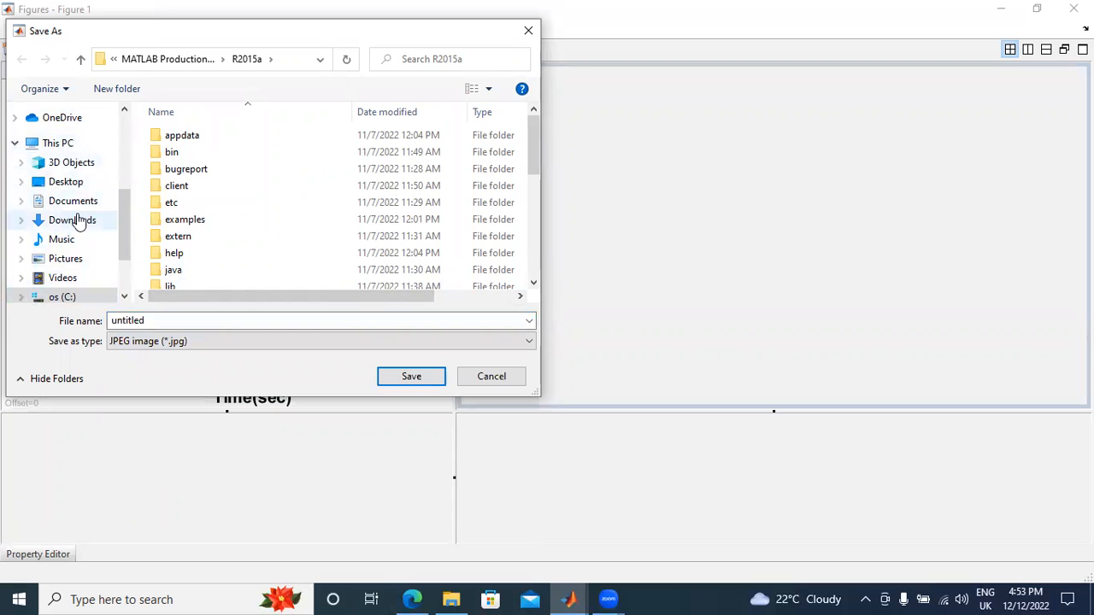
click(70, 182)
click(183, 320)
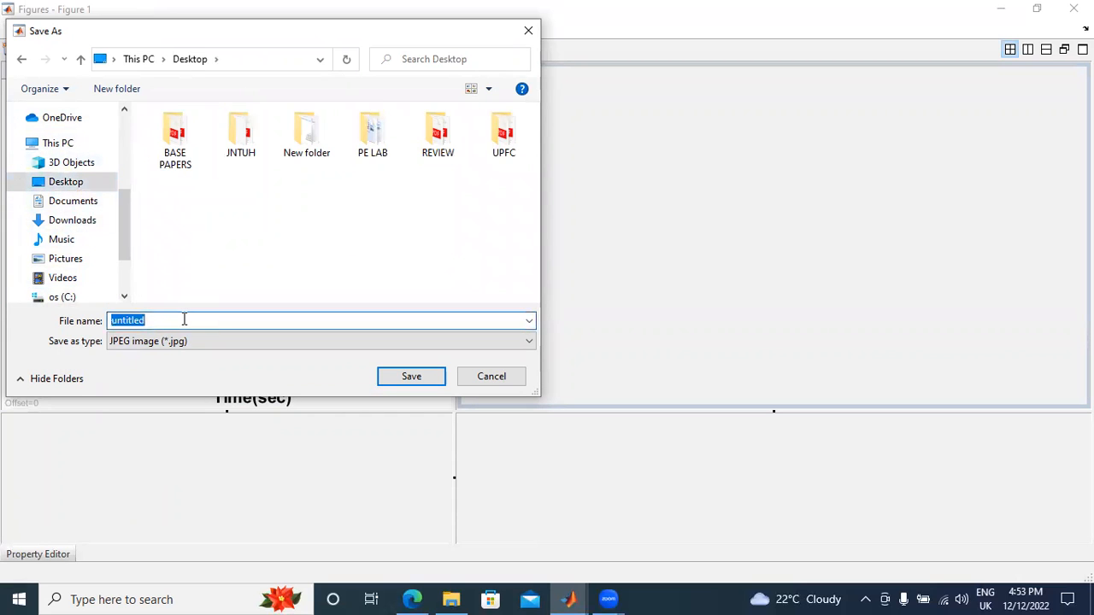
text(un)
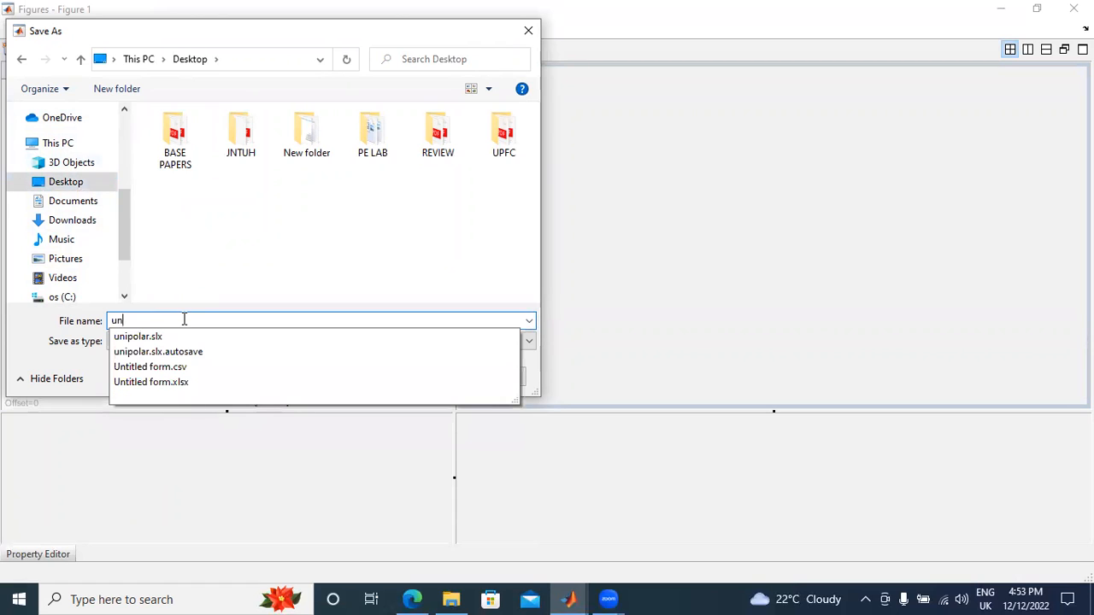
text(ipolar)
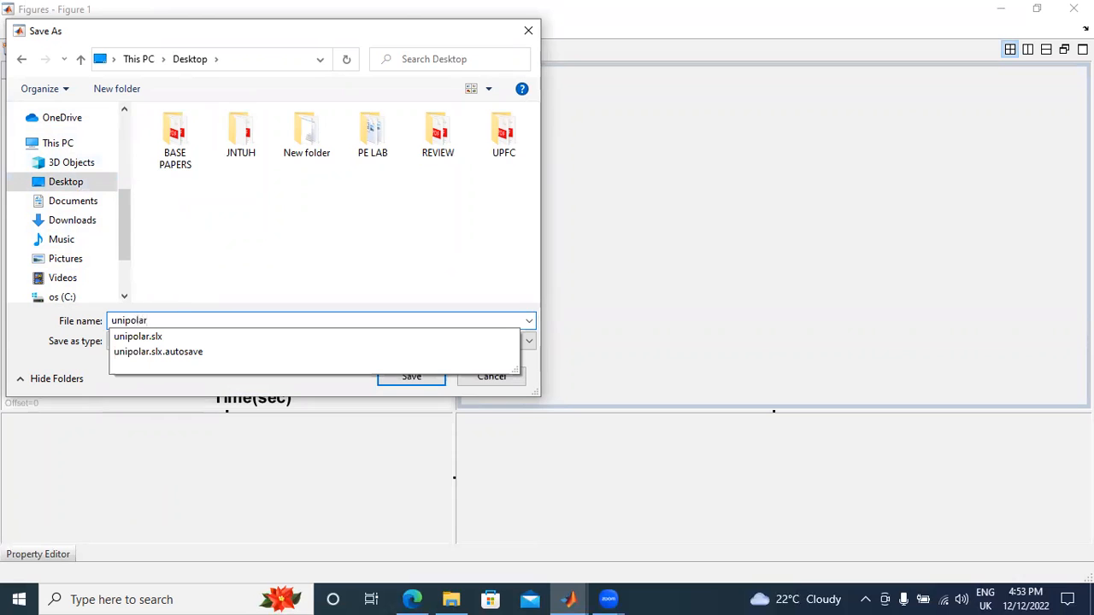
click(72, 182)
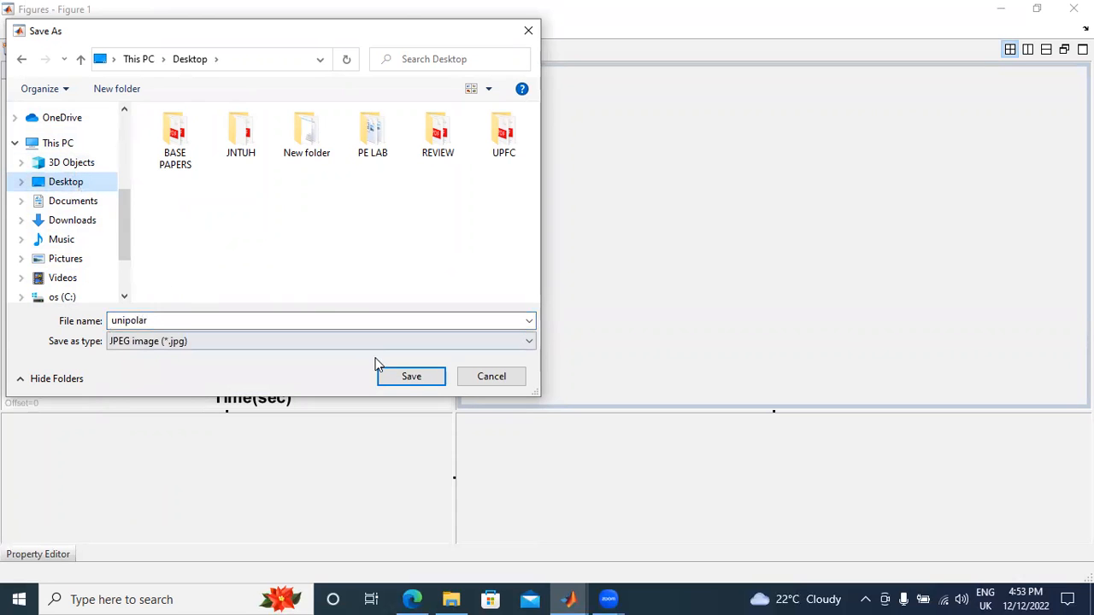
click(408, 378)
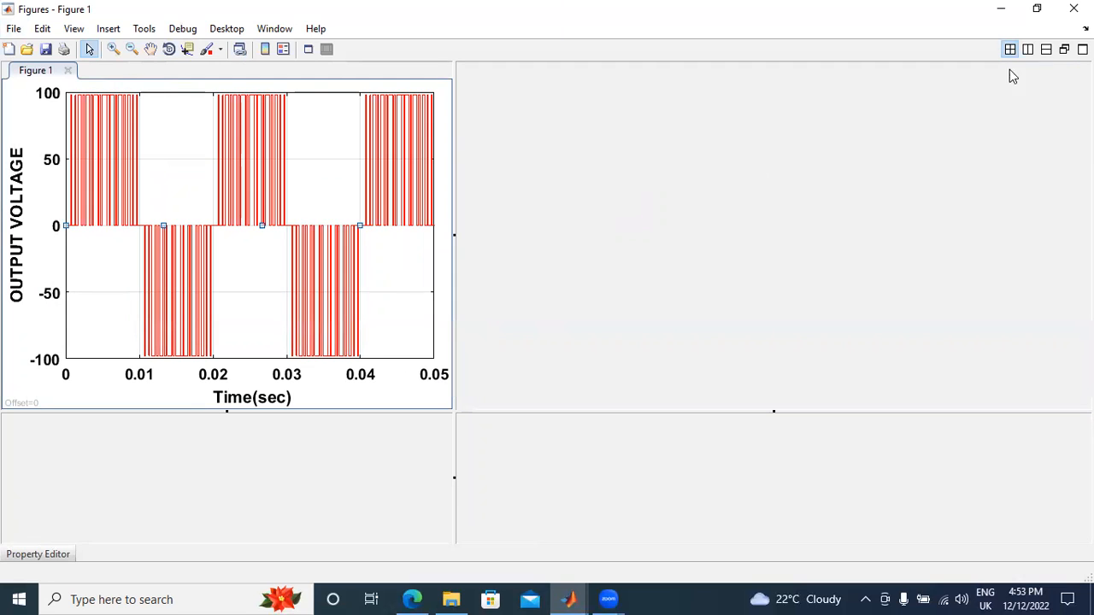
Minimize the figure, scope, Simulink model, MATLAB and library browser windows to reach the desktop
click(1007, 9)
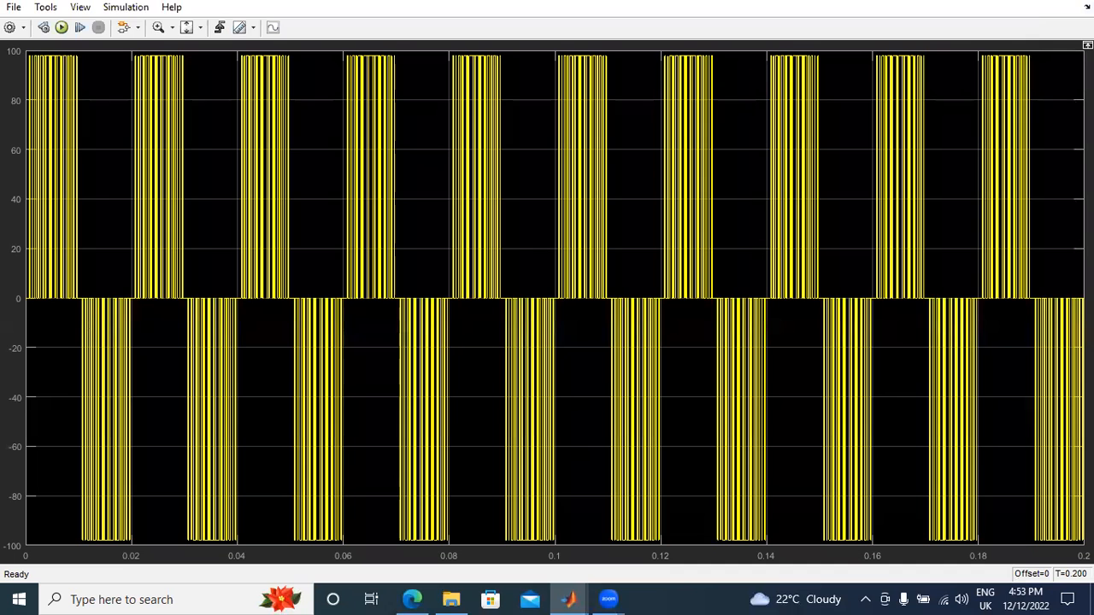
click(1003, 23)
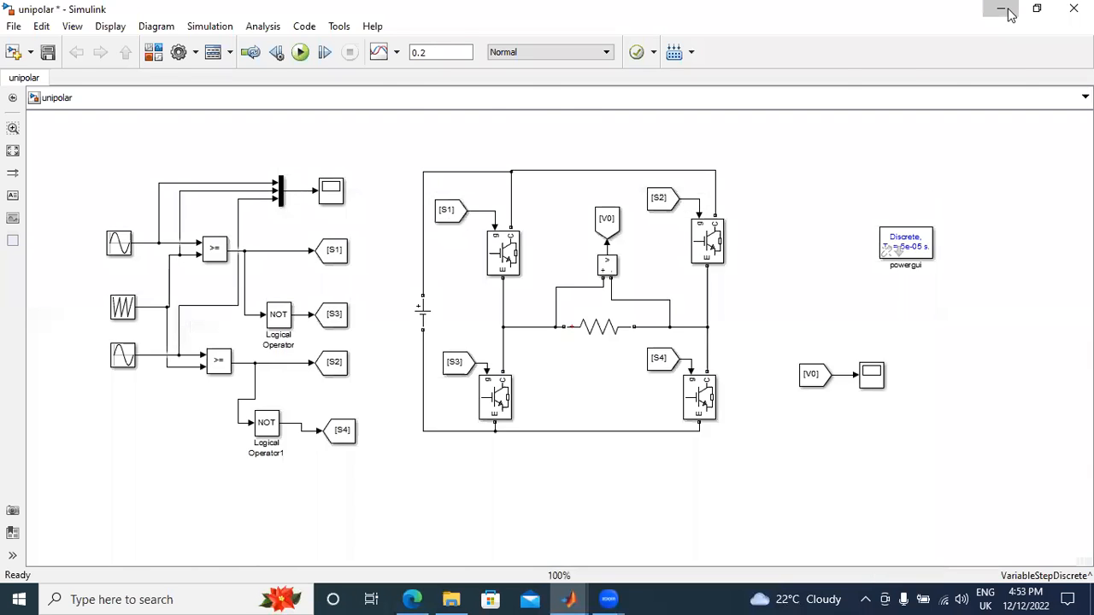
click(1003, 10)
click(996, 10)
click(998, 9)
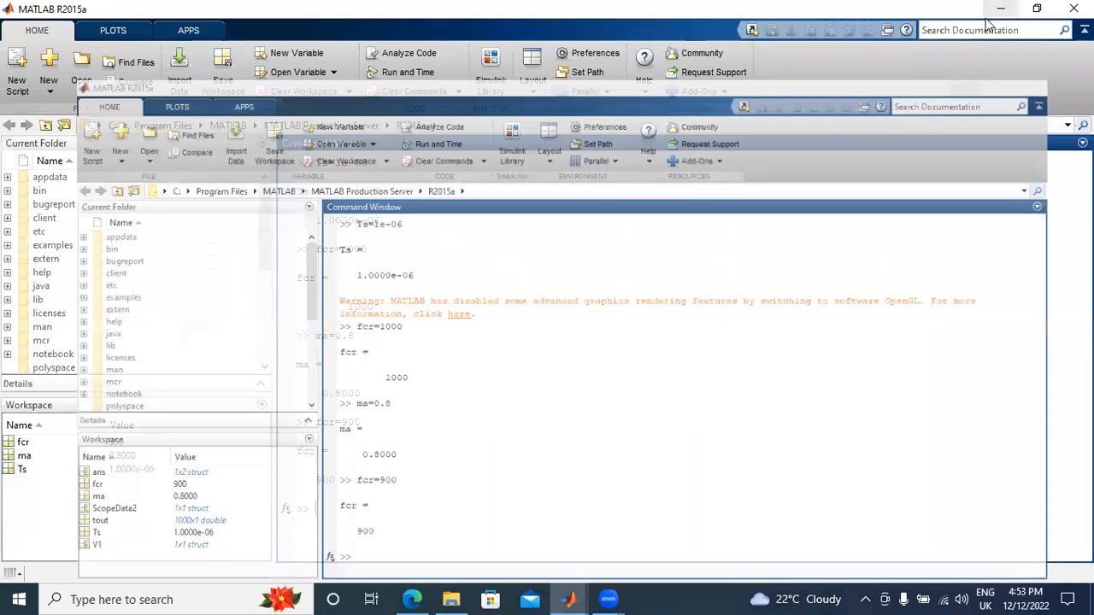
click(1001, 8)
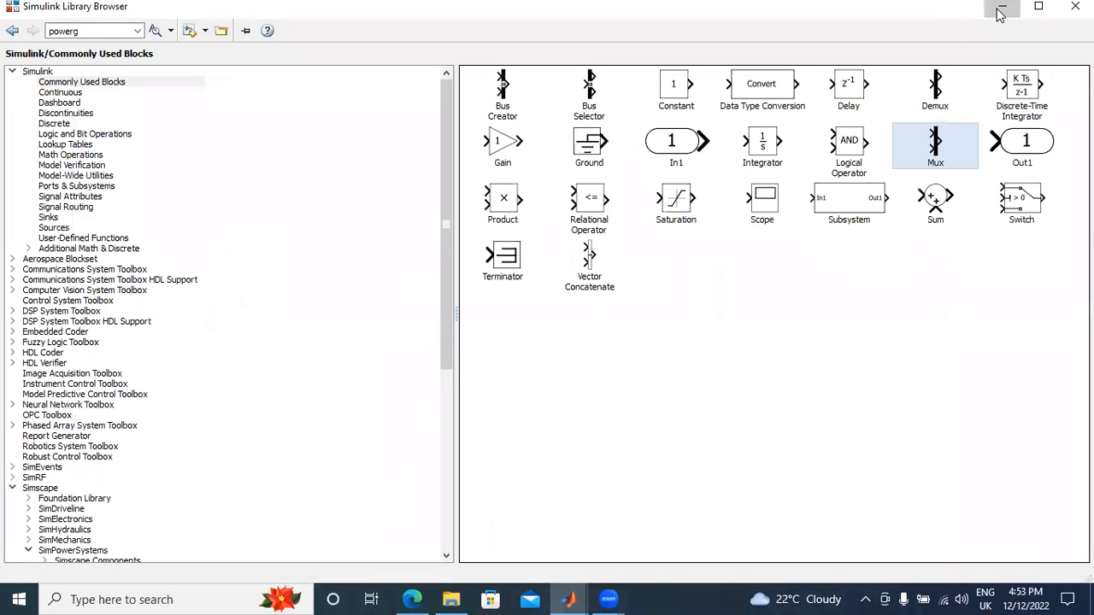
click(1002, 9)
Open the saved unipolar image from the desktop, examine the exported output voltage plot, and close the viewer
double_click(449, 32)
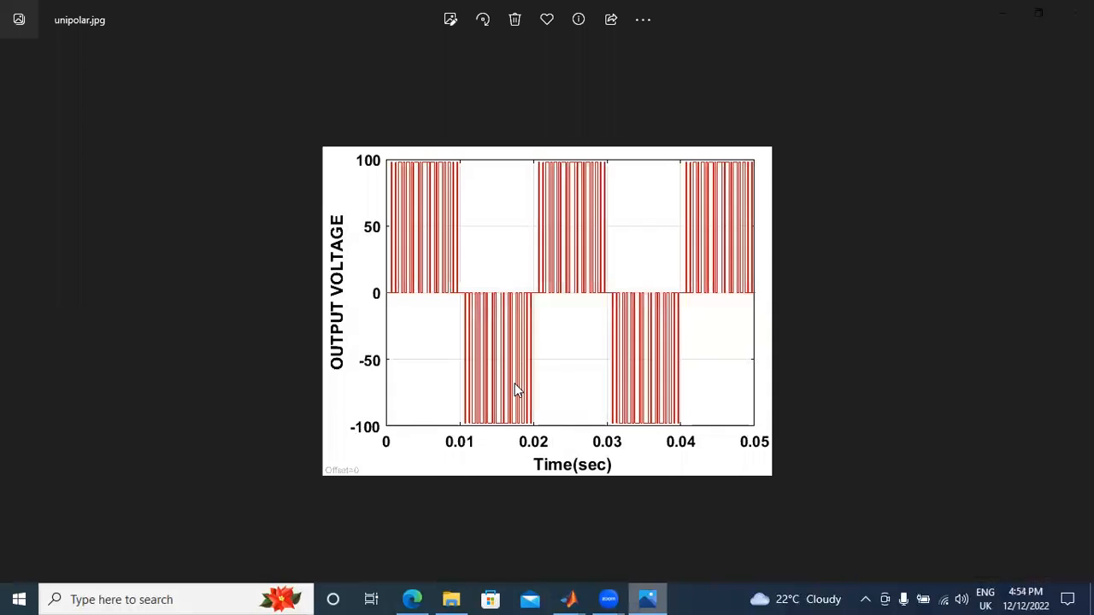
scroll(554, 314, up, 2)
scroll(553, 314, down, 5)
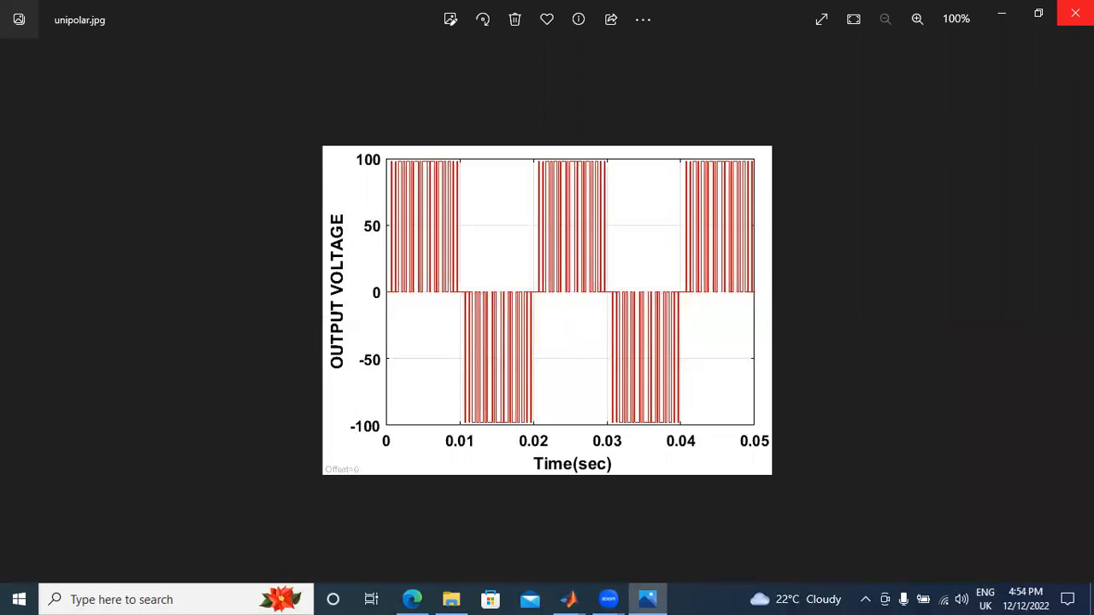
click(1076, 13)
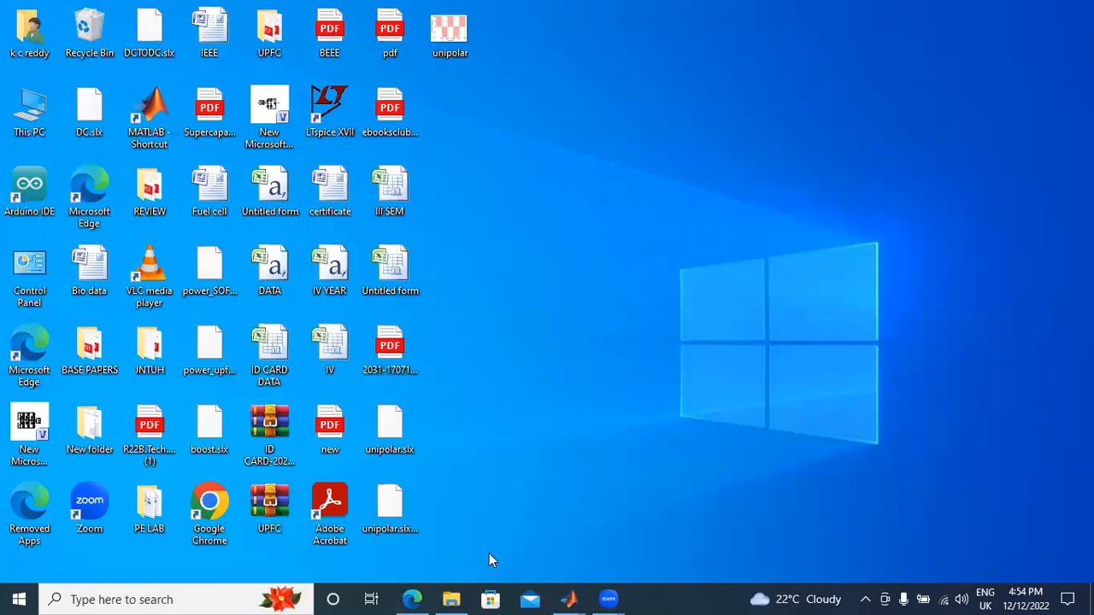